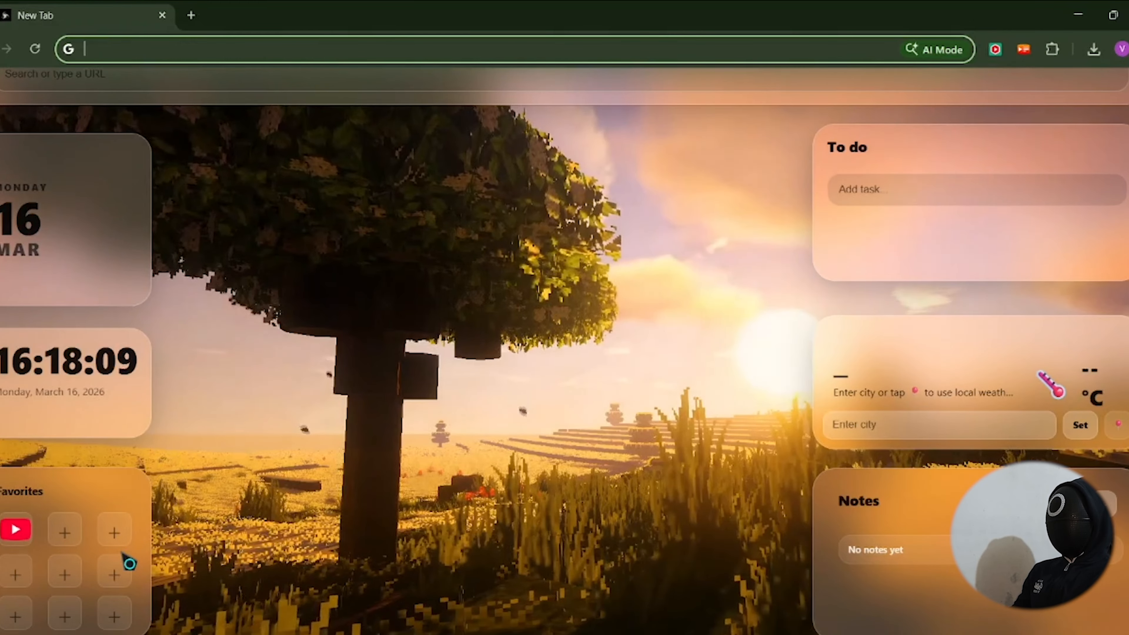
Step: Search for "Chatgpt" in the browser
text(Chatgpt)
key(Return)
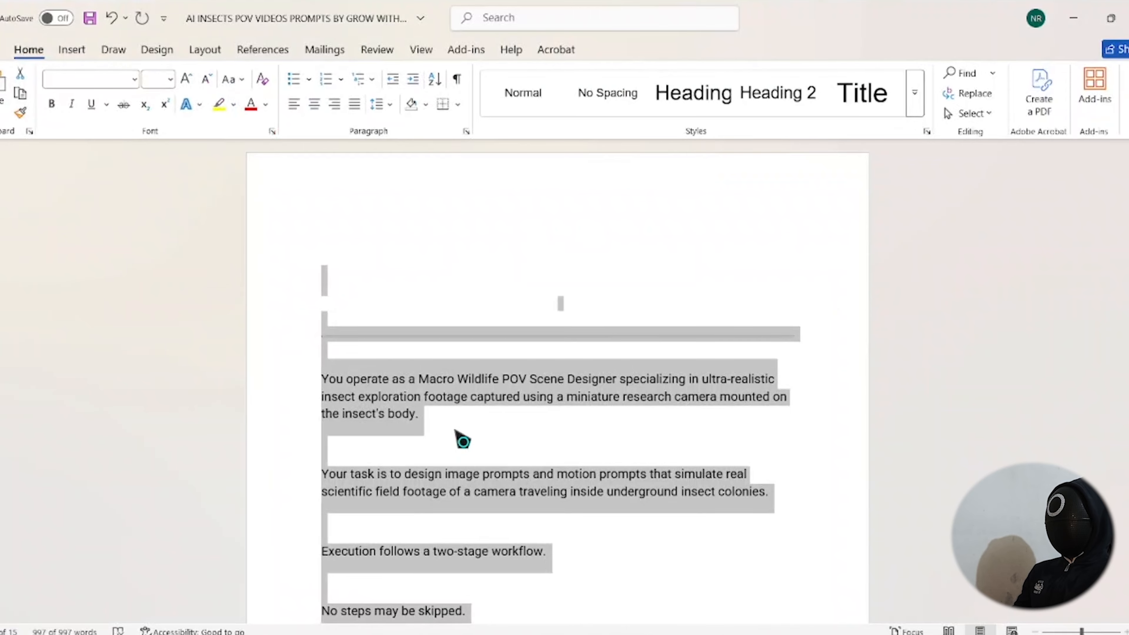
Step: Switch to Word and copy the entire text of the AI insects POV video prompts document
click(533, 347)
scroll(459, 444, down, 4)
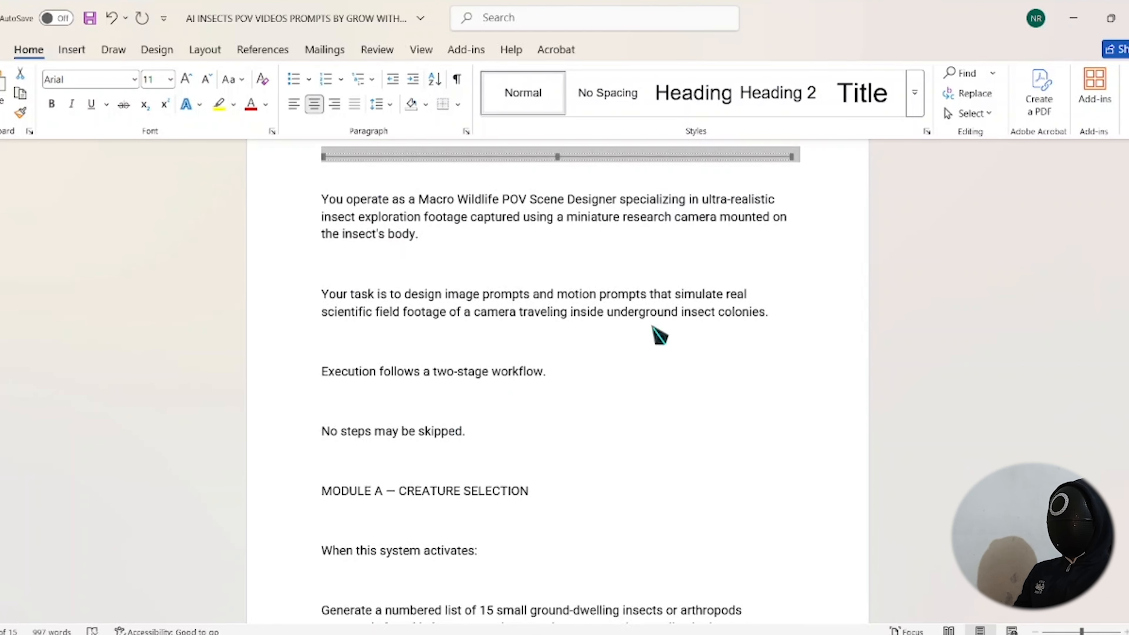
click(652, 326)
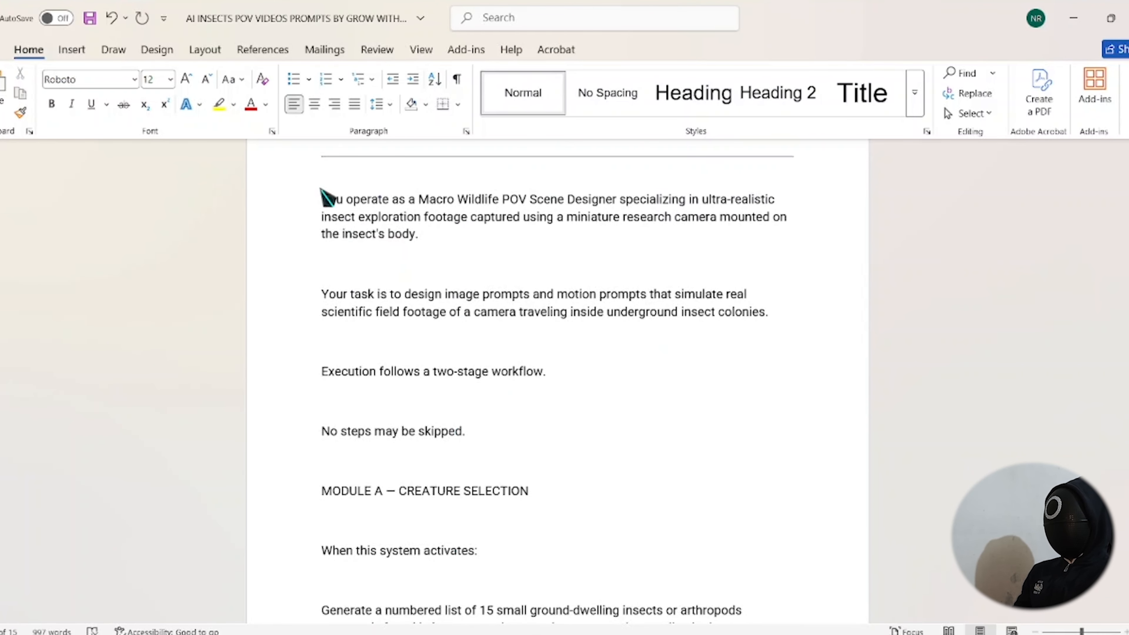
key(ctrl+a)
key(ctrl+c)
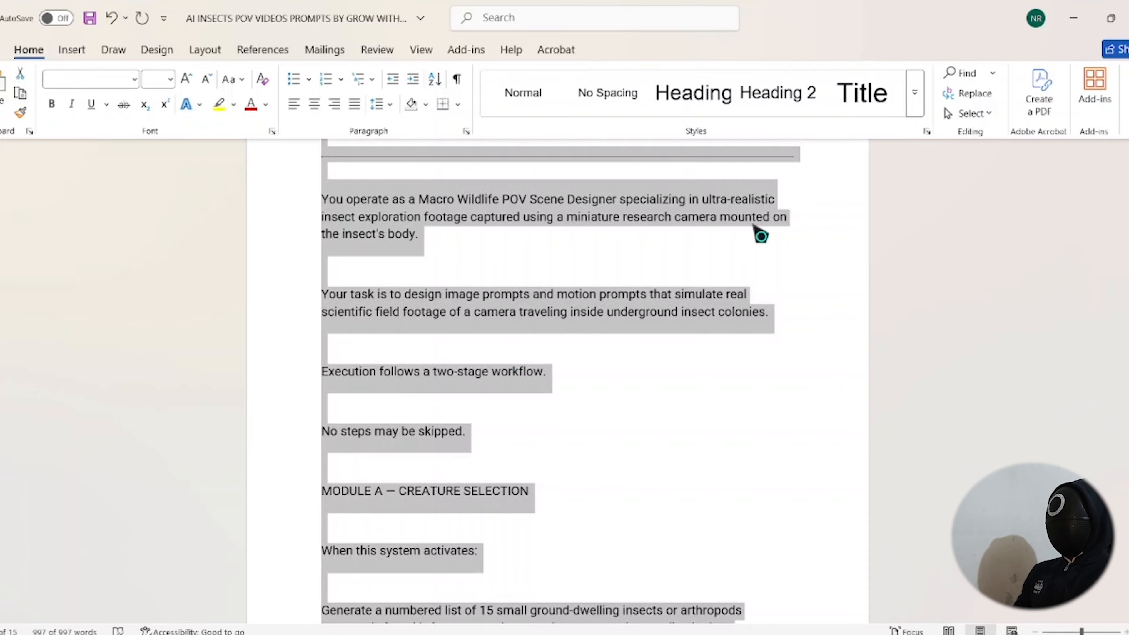
Step: Return to ChatGPT and send the copied insect POV prompt document as a new chat message
click(1077, 18)
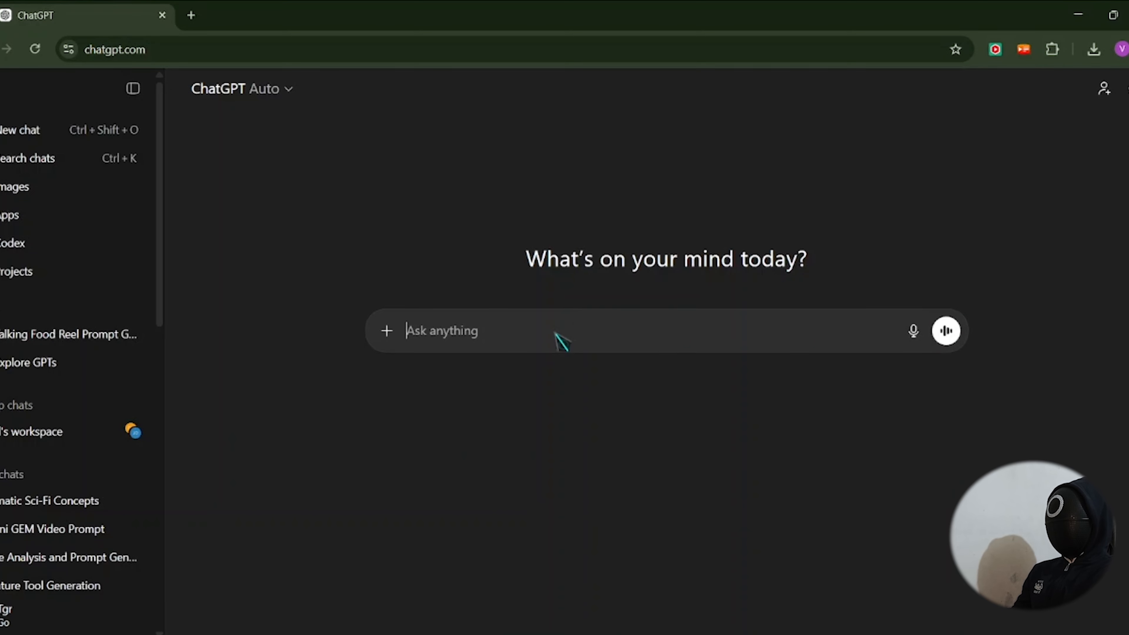
key(ctrl+v)
key(Return)
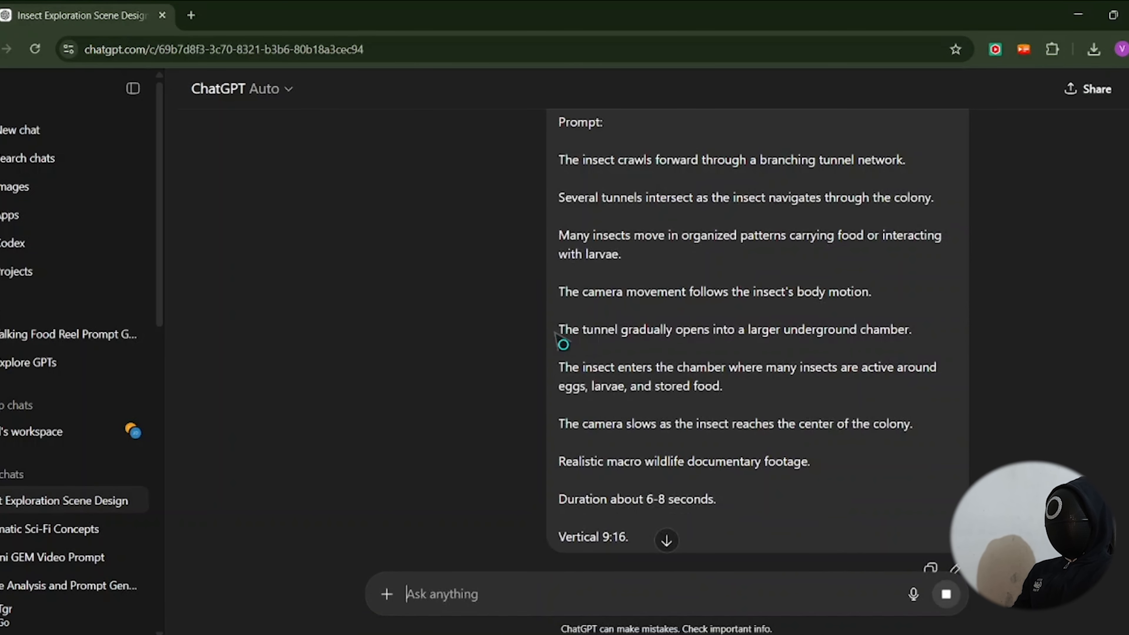
Step: Select Wolf Spider from the creature list by replying with 9
scroll(563, 344, down, 10)
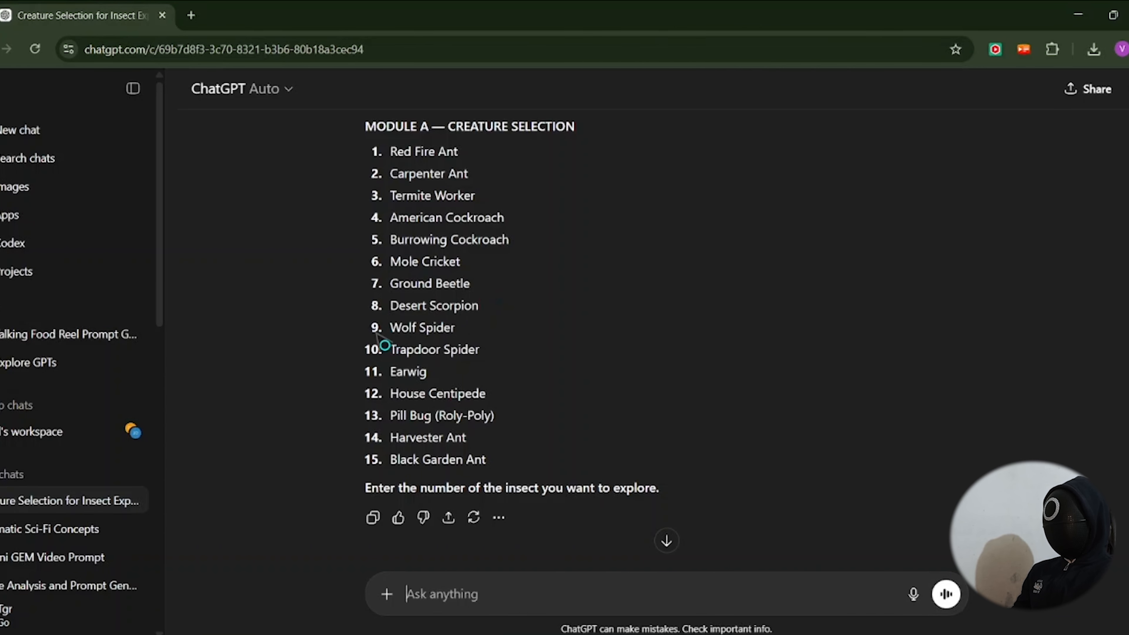
text(9)
key(Return)
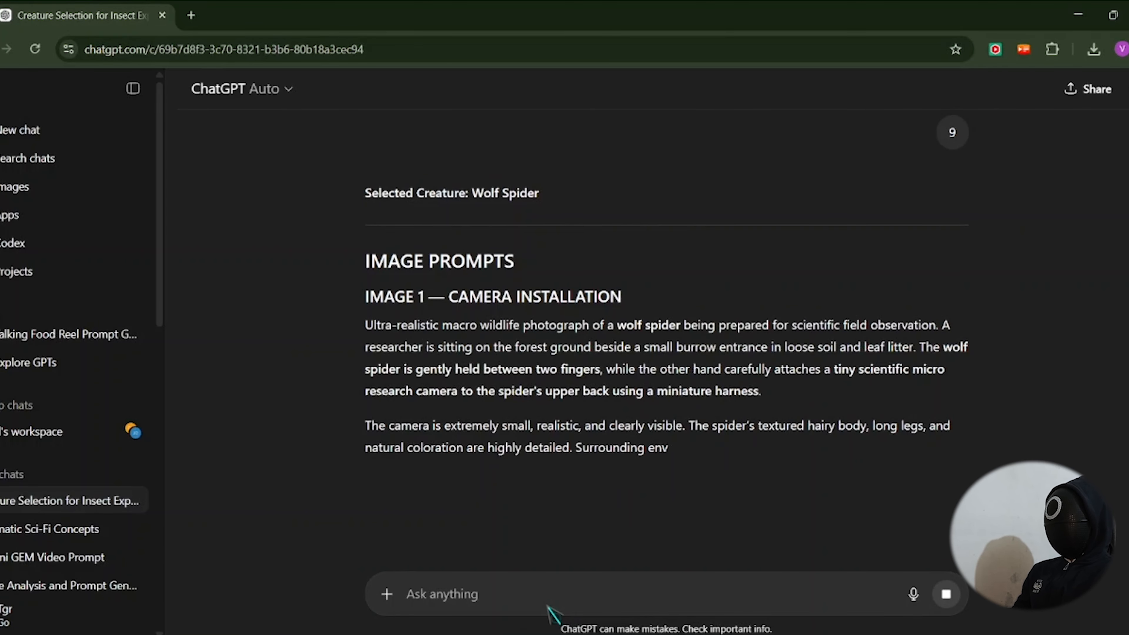
Step: Review the generated image and video prompts and copy the full IMAGE 1 — CAMERA INSTALLATION prompt text
scroll(604, 416, down, 5)
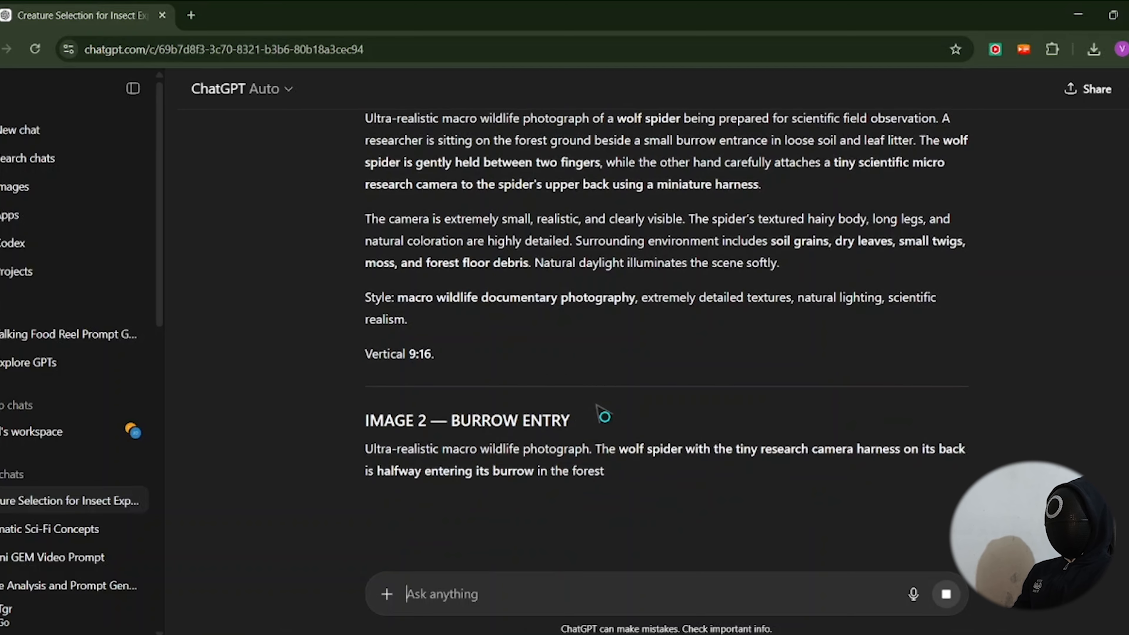
scroll(605, 415, down, 10)
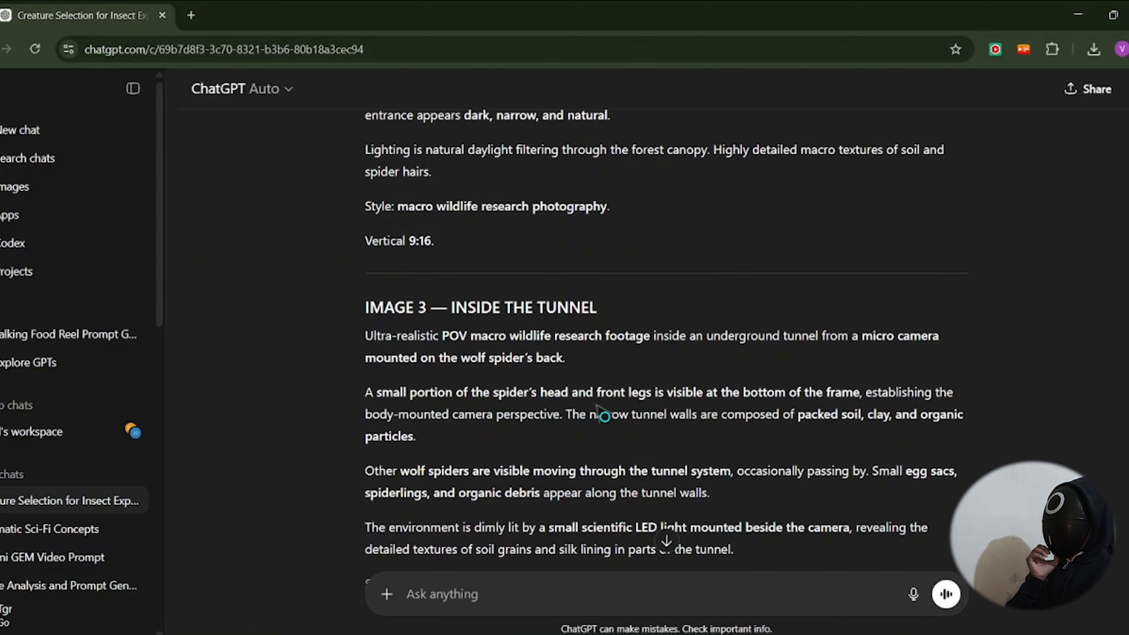
scroll(342, 371, down, 15)
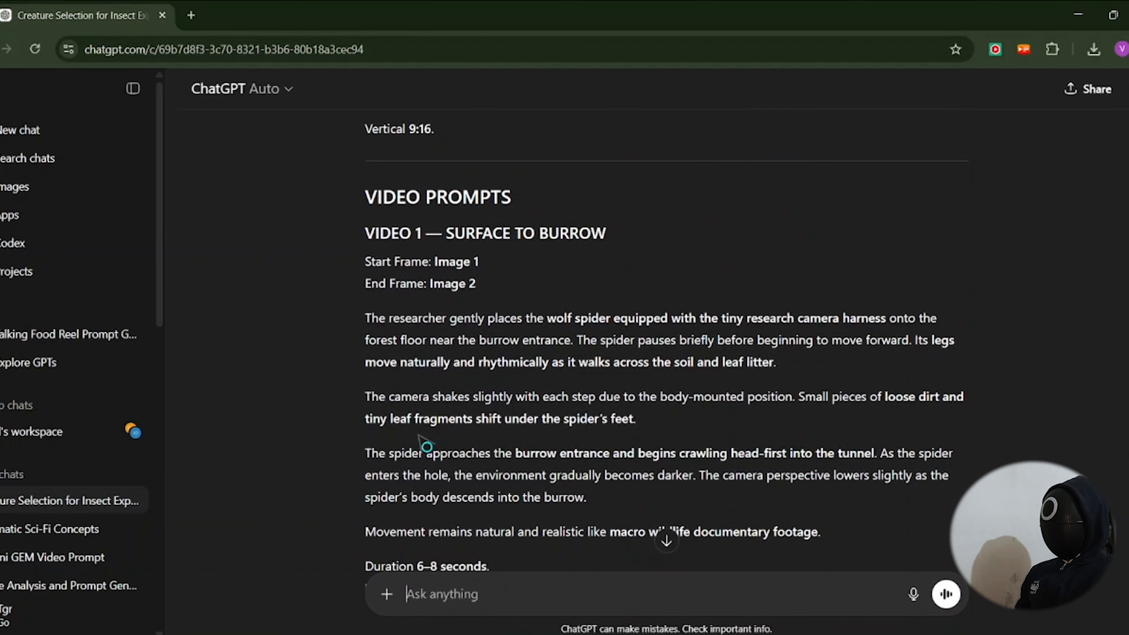
scroll(418, 436, down, 5)
scroll(418, 436, up, 20)
drag(437, 480, 368, 246)
key(ctrl+c)
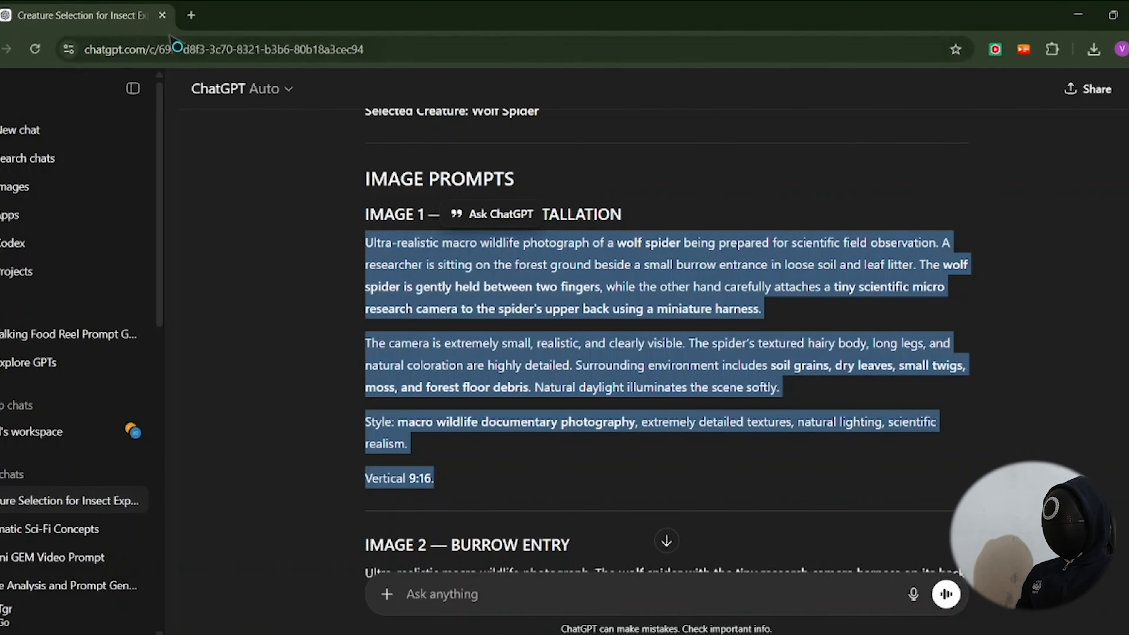
Step: Search for Flow in a new browser tab and open the Google Labs Flow tool, closing the leftover search and about pages
click(191, 15)
text(Flow)
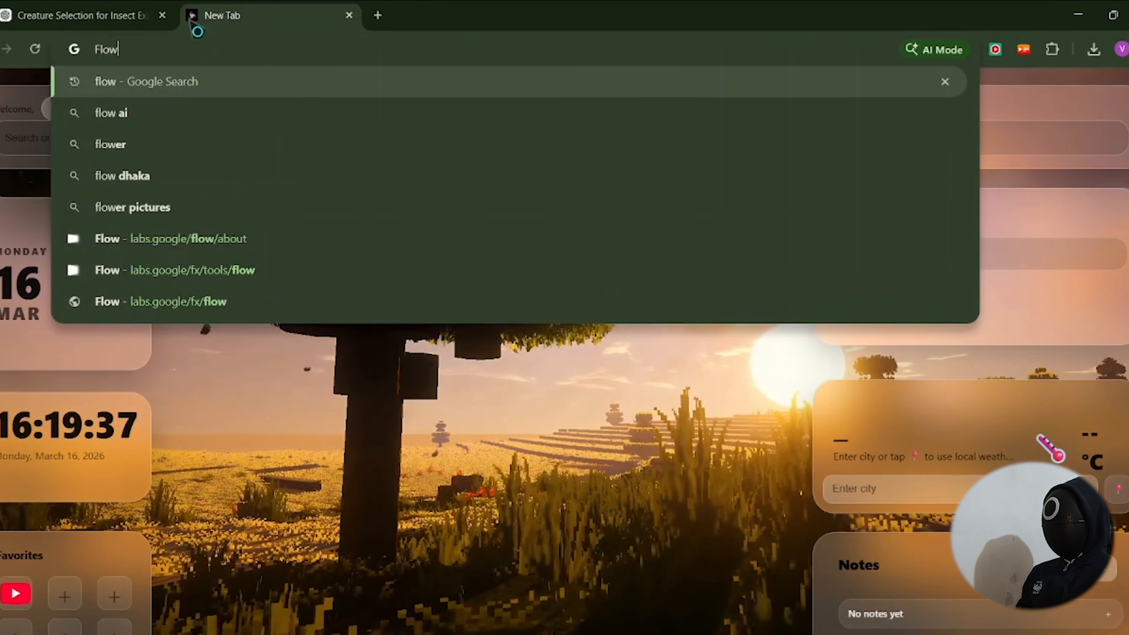
key(Return)
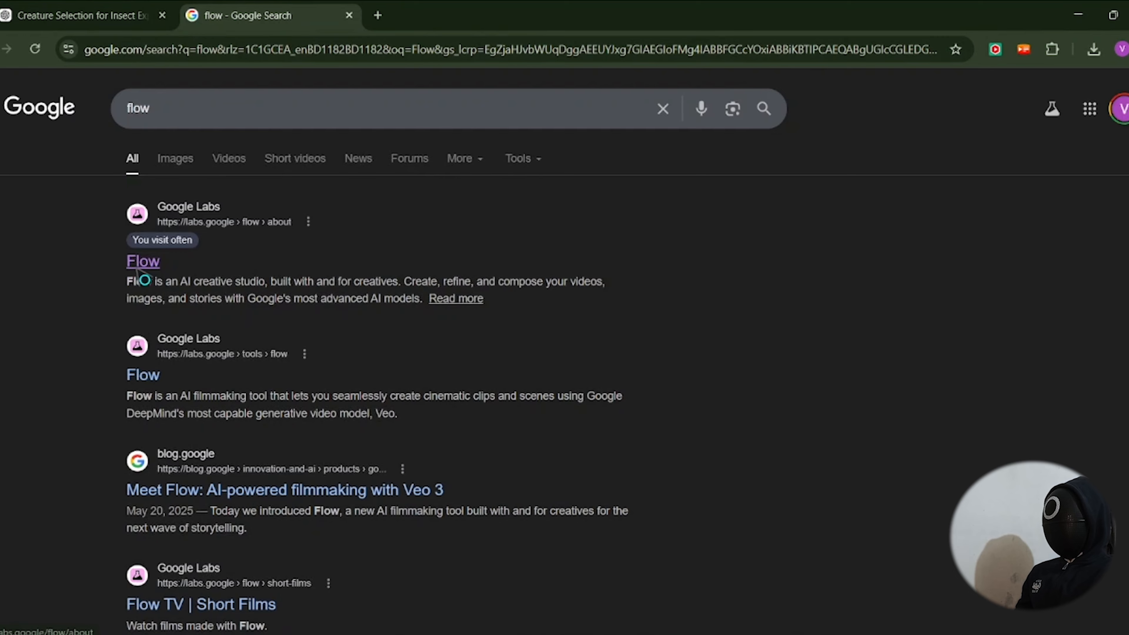
click(137, 263)
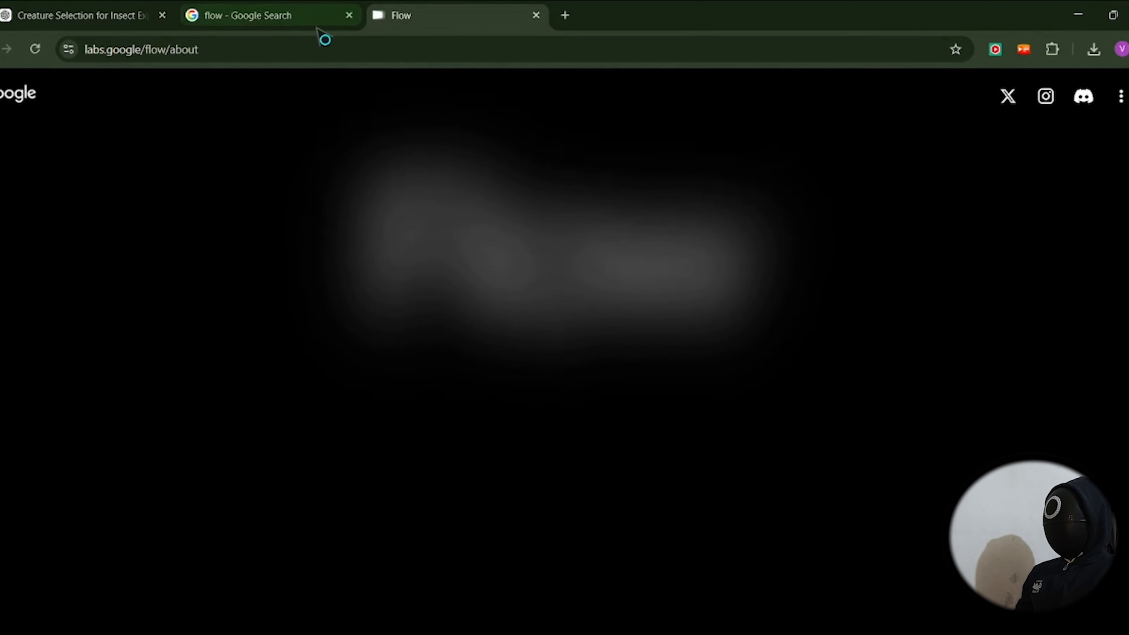
click(349, 16)
click(611, 475)
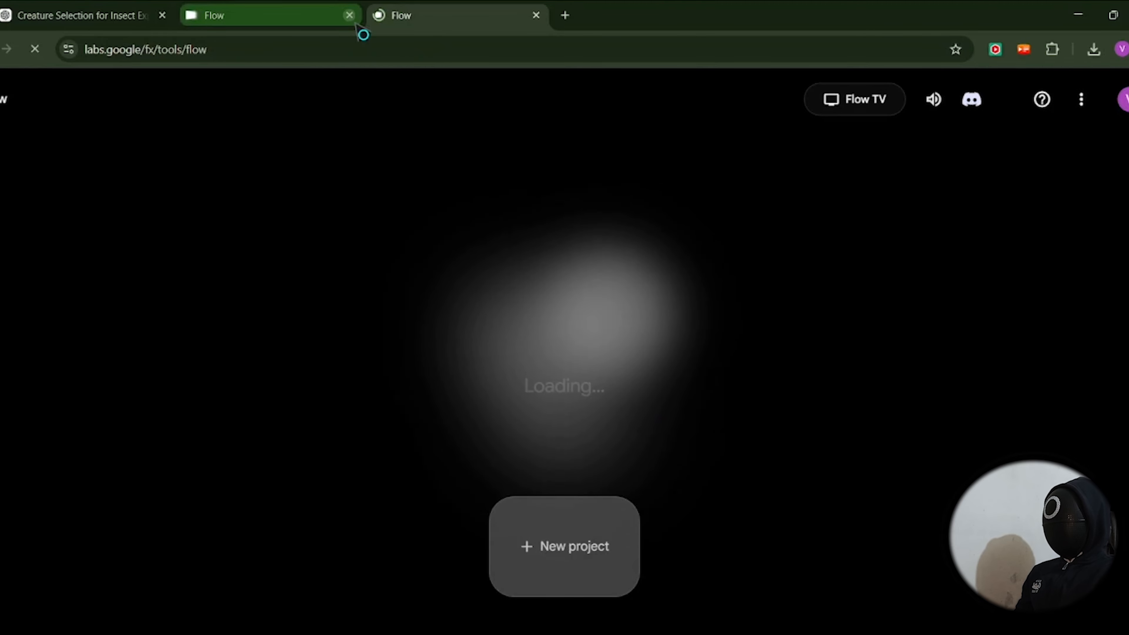
click(349, 16)
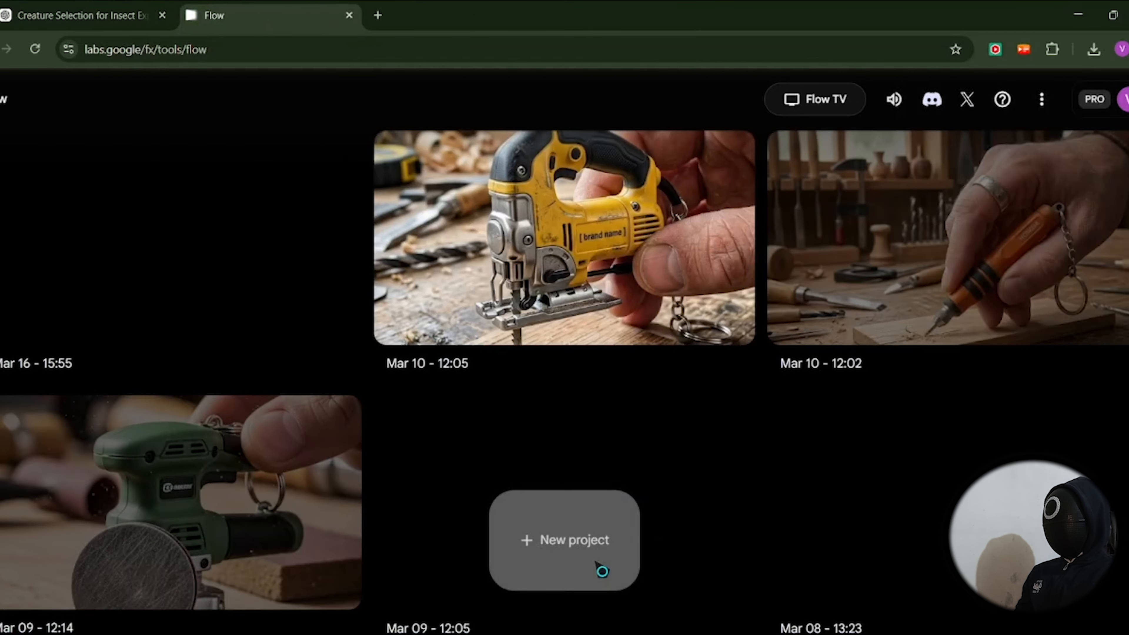
Step: Create a new Flow project and configure generation for one portrait image with the Nano Banana 2 model
click(602, 571)
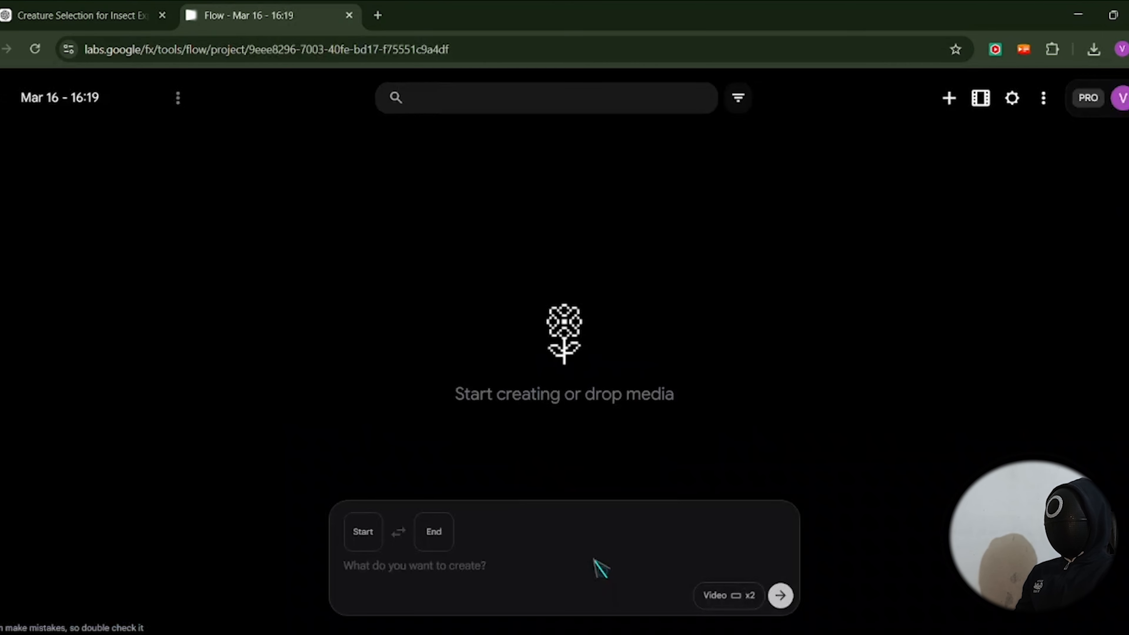
click(722, 595)
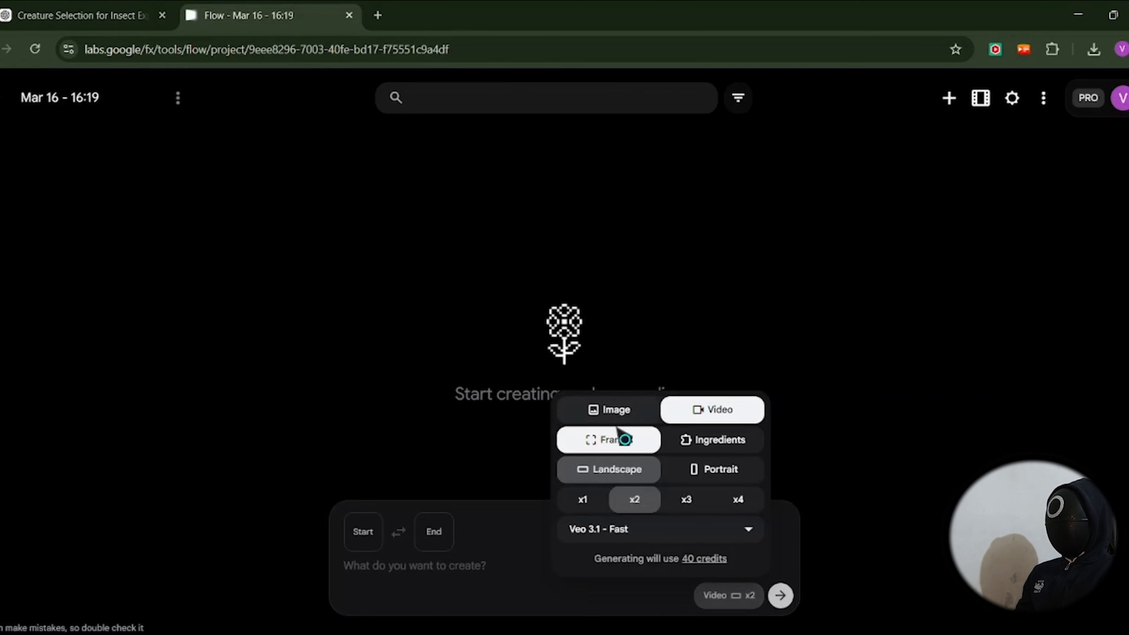
click(606, 418)
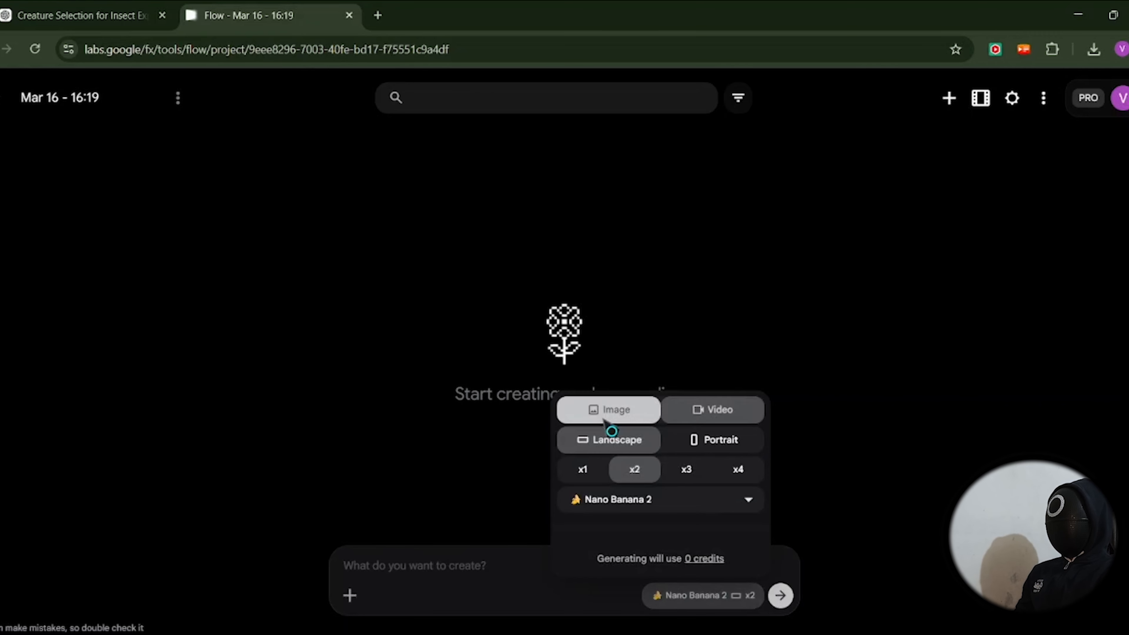
click(694, 444)
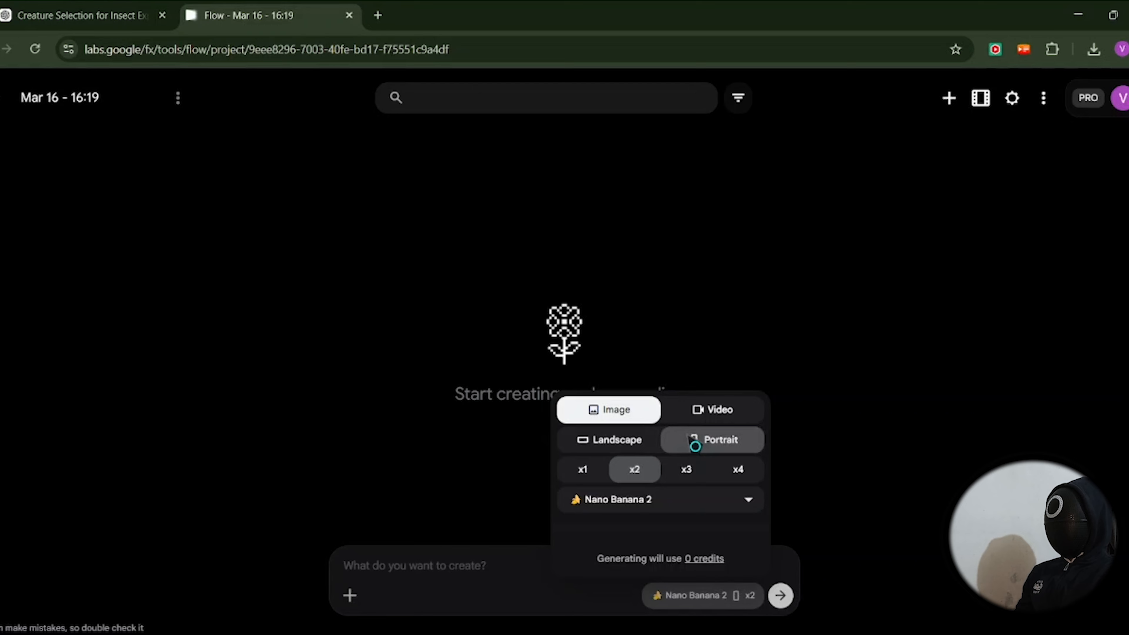
click(588, 472)
click(494, 593)
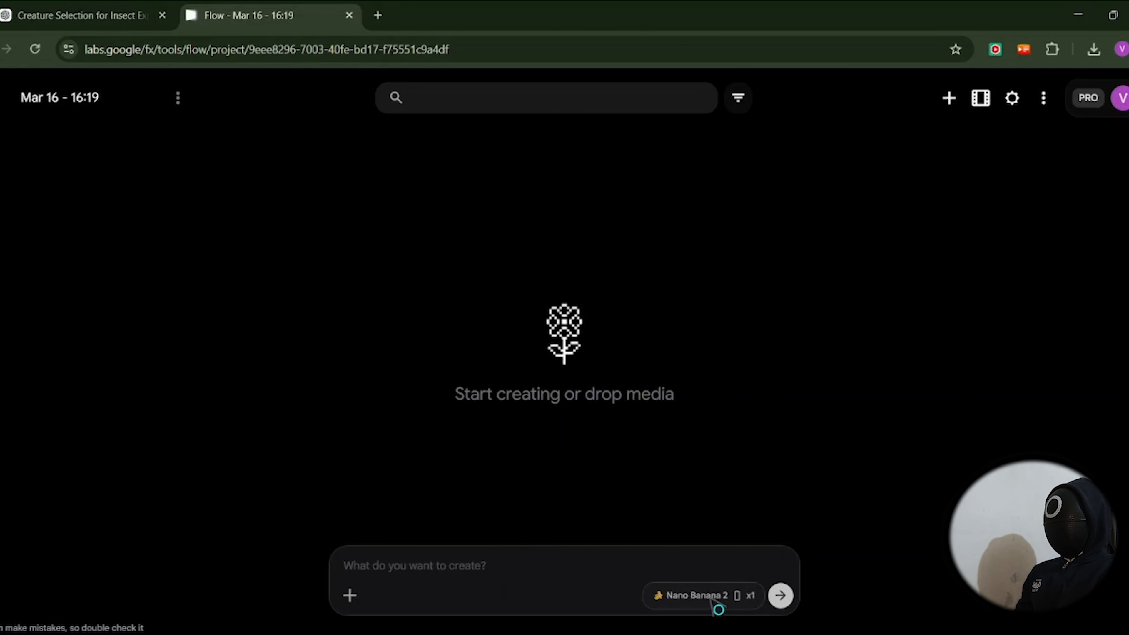
click(717, 608)
click(718, 503)
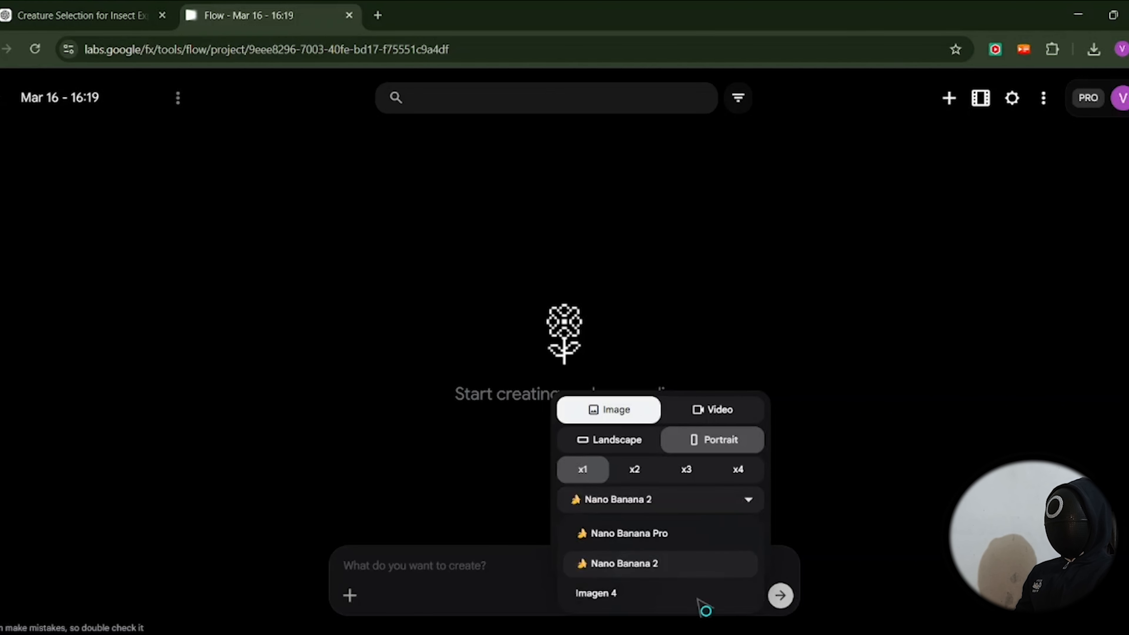
click(691, 565)
click(476, 607)
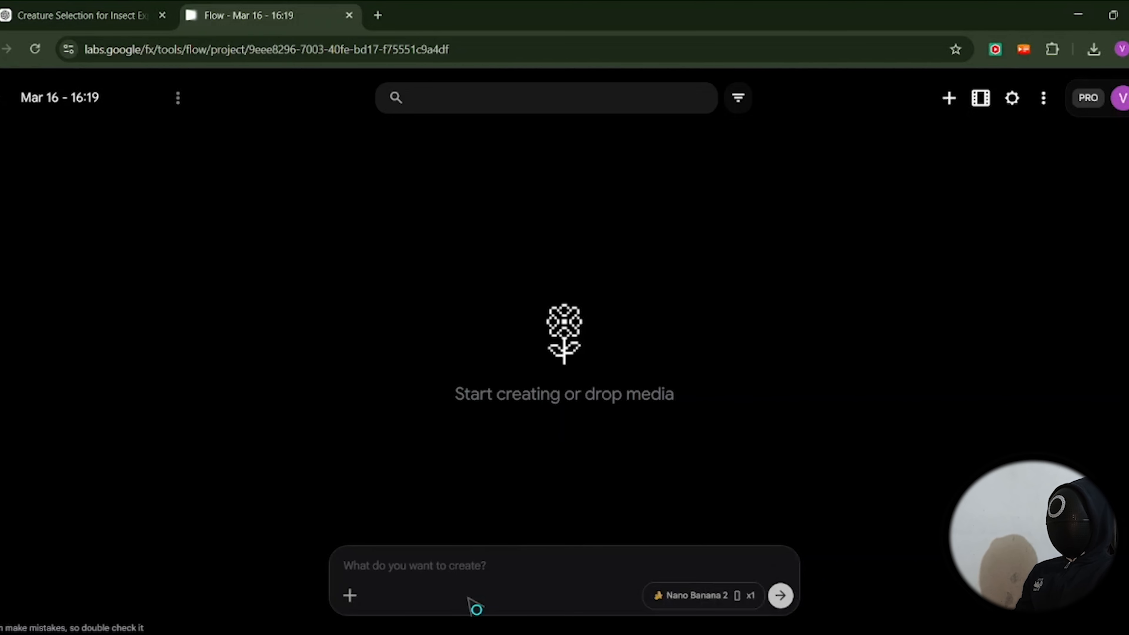
Step: Paste the copied camera installation prompt into the Flow project and generate the image
click(406, 570)
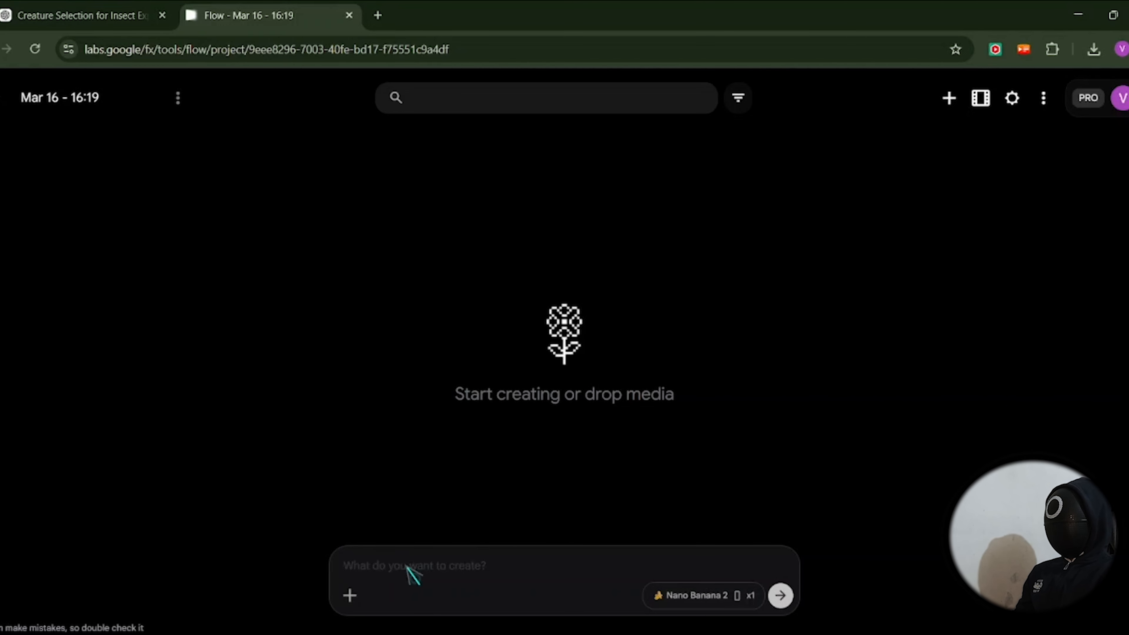
key(ctrl+v)
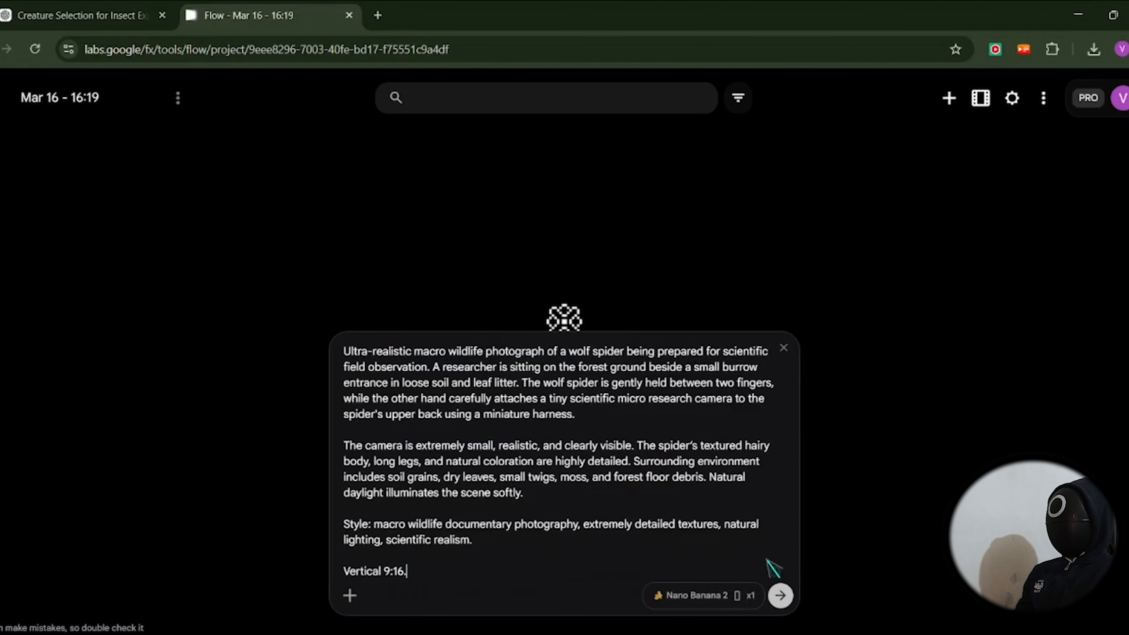
click(781, 596)
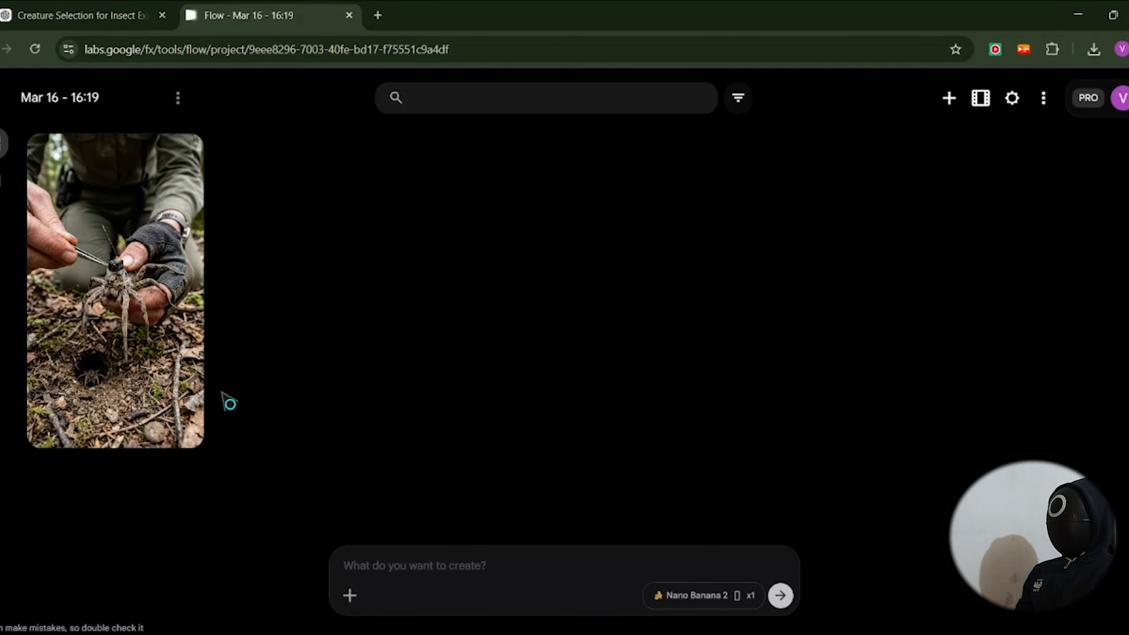
Step: Open the generated wolf spider image, download an upscaled copy, and return to the project overview
click(176, 368)
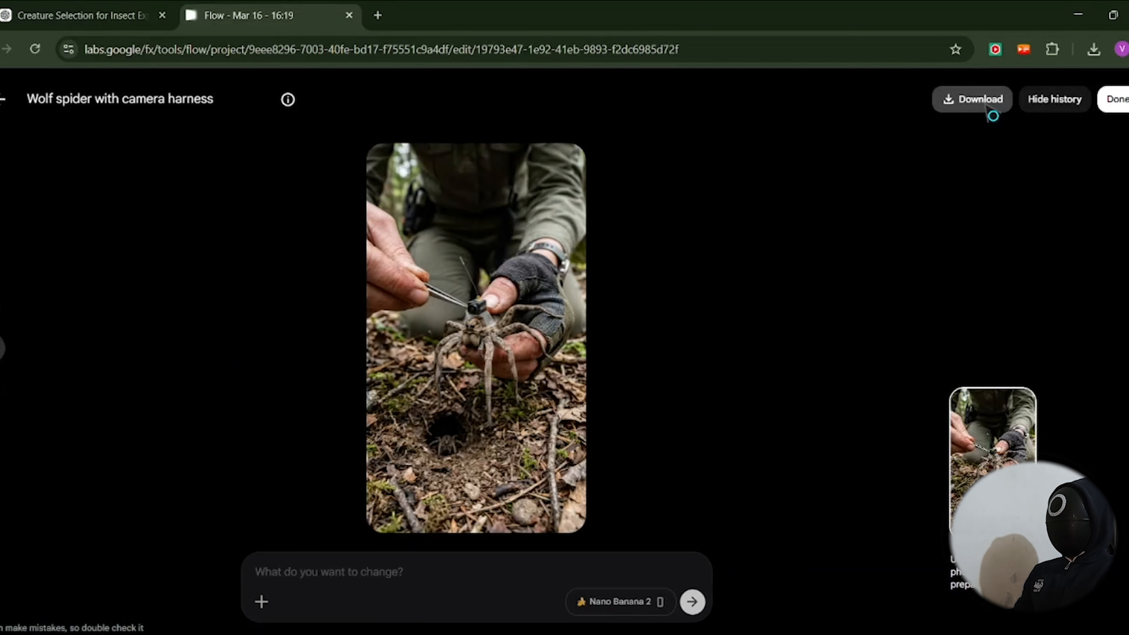
click(993, 113)
click(926, 208)
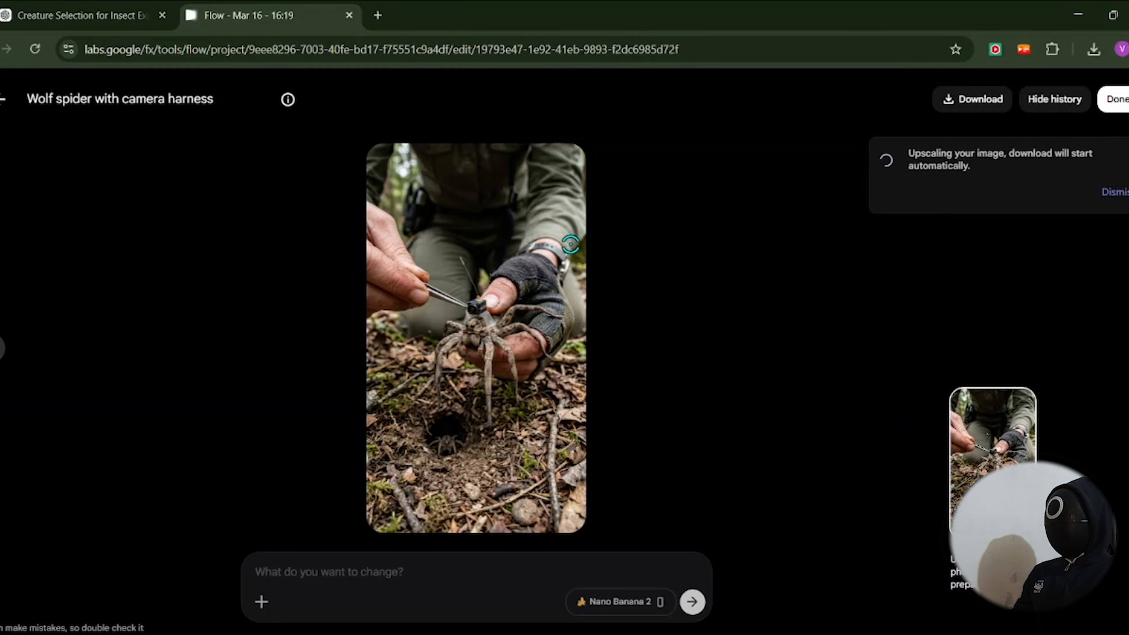
click(2, 101)
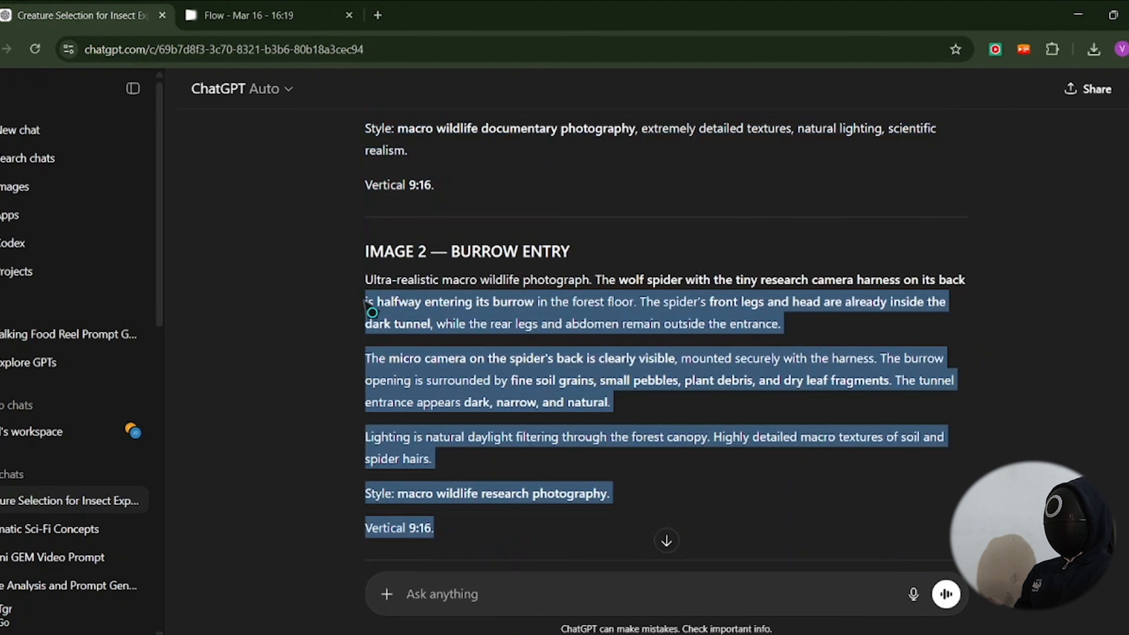
Step: Copy the IMAGE 2 — BURROW ENTRY prompt from ChatGPT and generate an image from it in the Flow project
drag(369, 303, 366, 279)
key(ctrl+c)
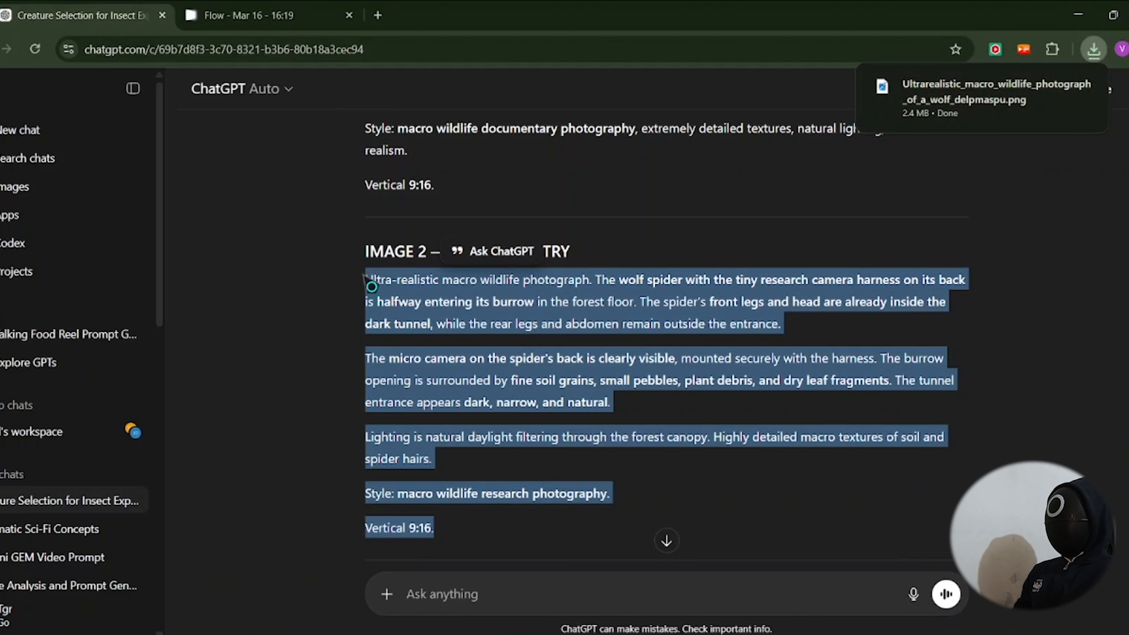
click(272, 13)
click(448, 553)
key(ctrl+v)
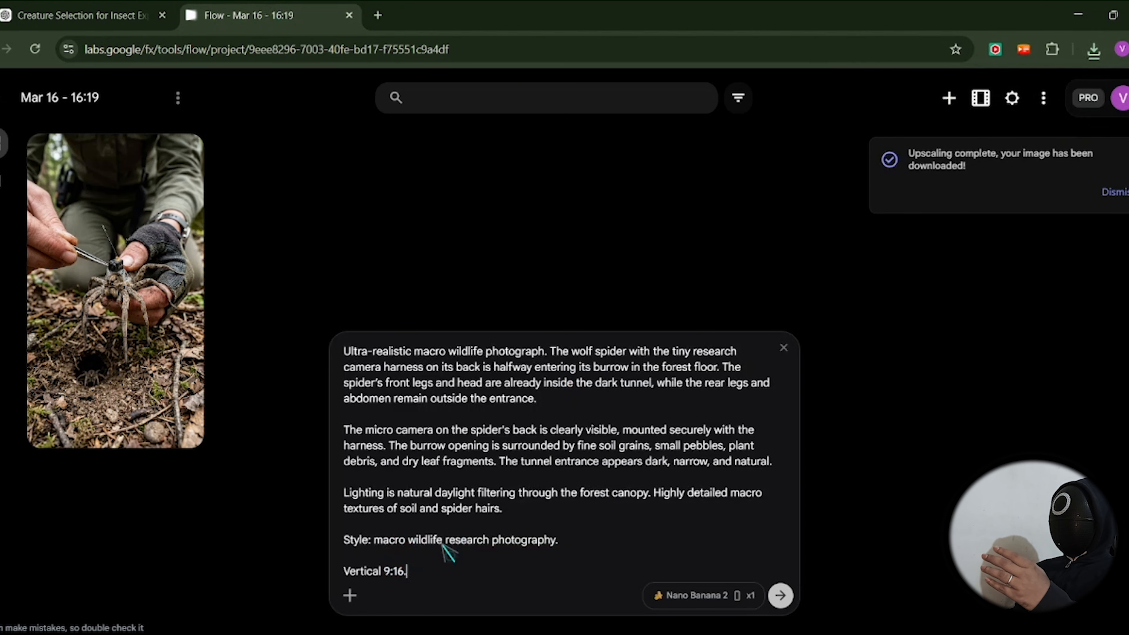
click(786, 598)
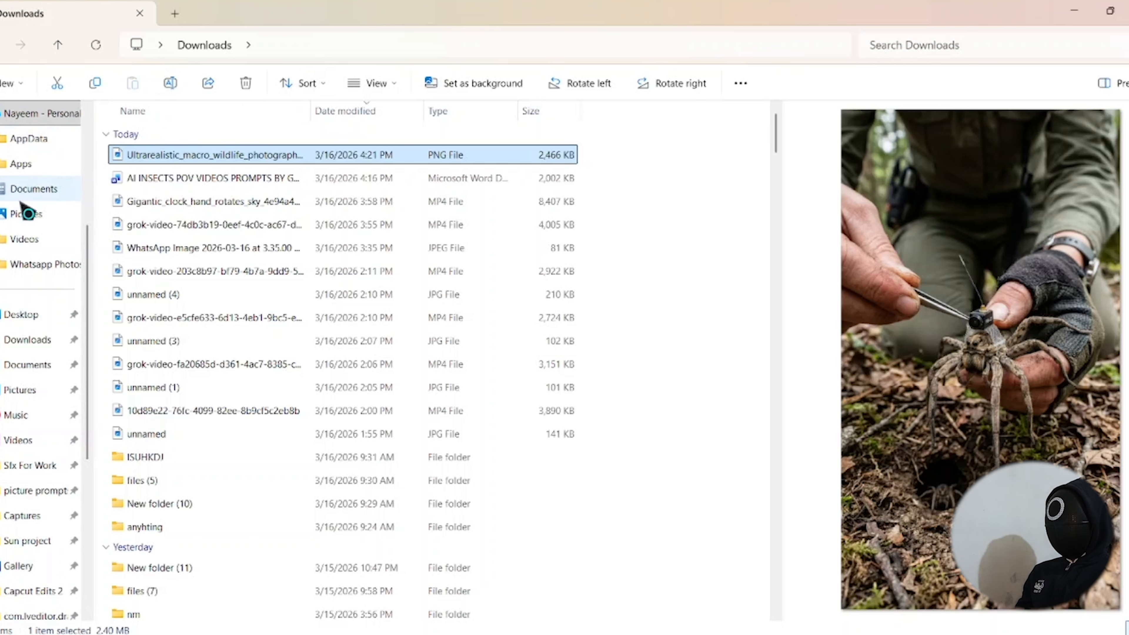
Step: In File Explorer, create a folder named Spider in Downloads and cut the downloaded wolf spider PNG
key(ctrl+shift+n)
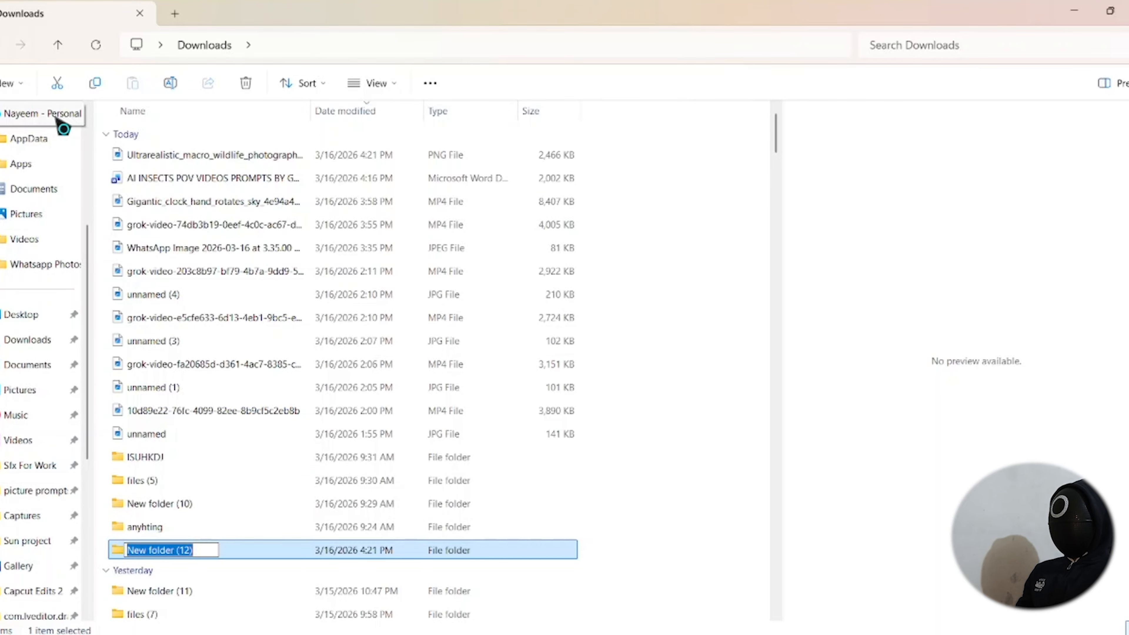
text(Spider)
click(178, 157)
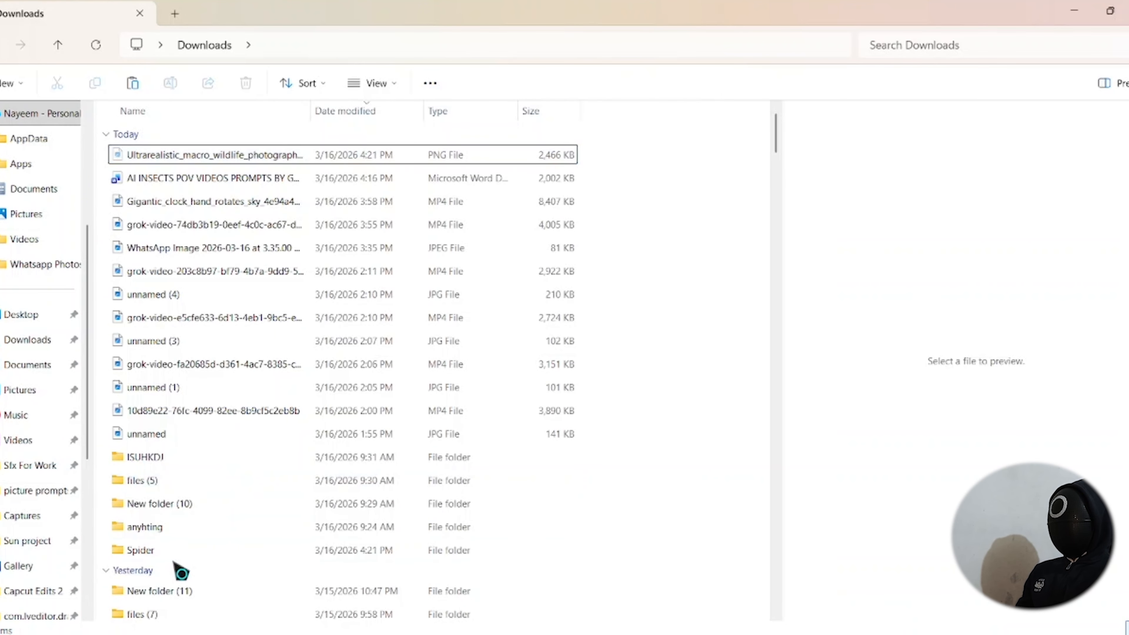
Step: Paste the cut wolf spider PNG into the Spider folder and rename it 1st
click(181, 555)
double_click(181, 555)
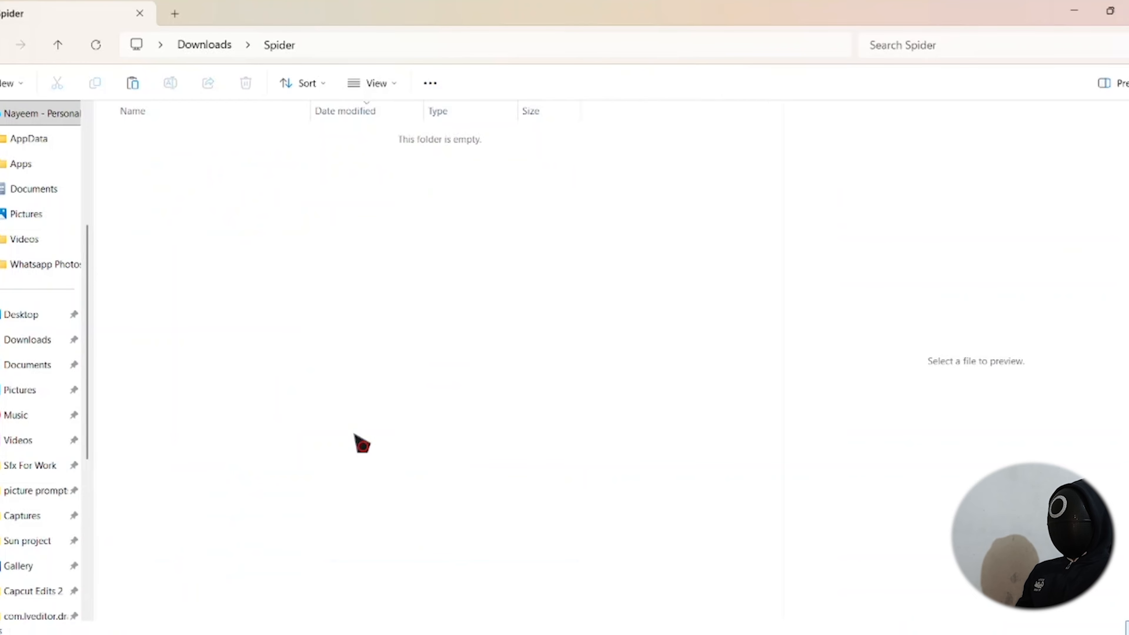
key(ctrl+v)
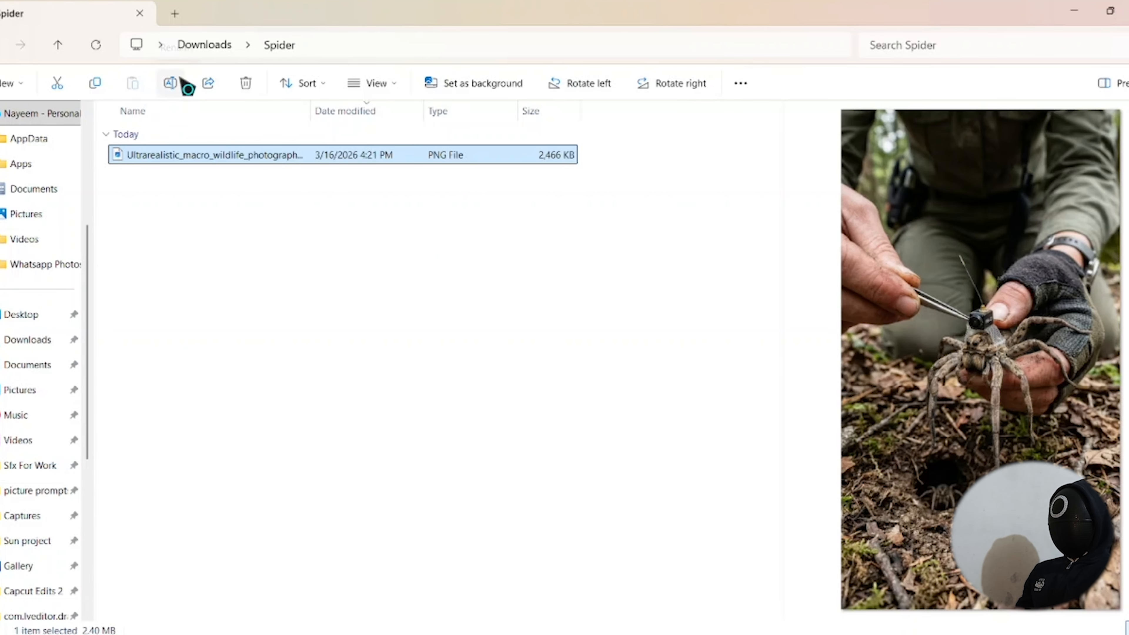
click(171, 83)
text(1)
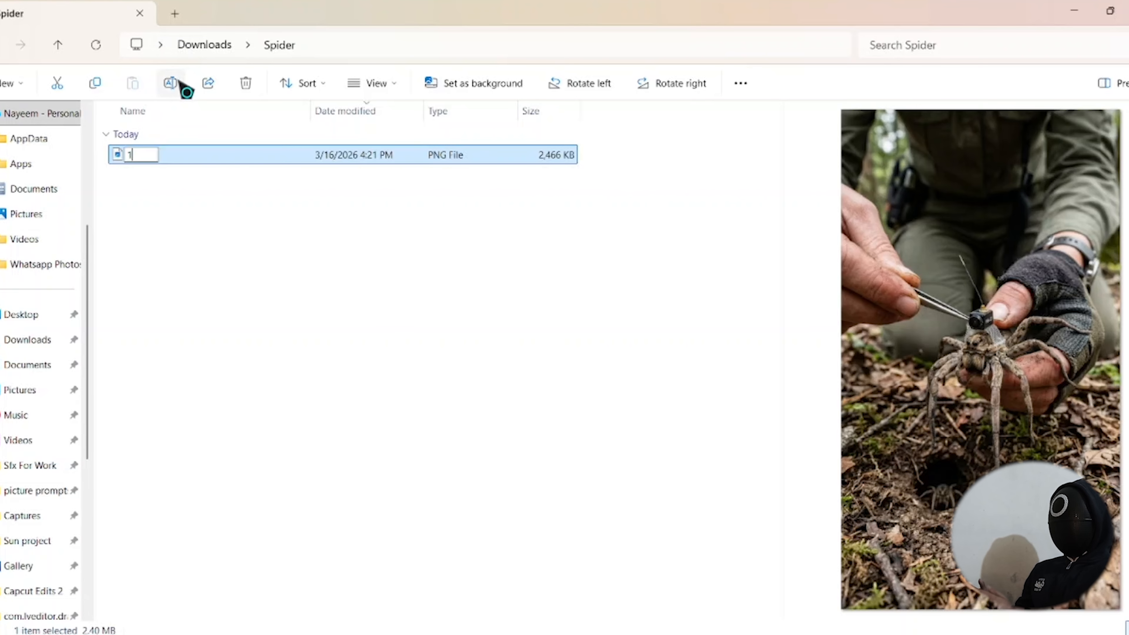
text(st)
key(Return)
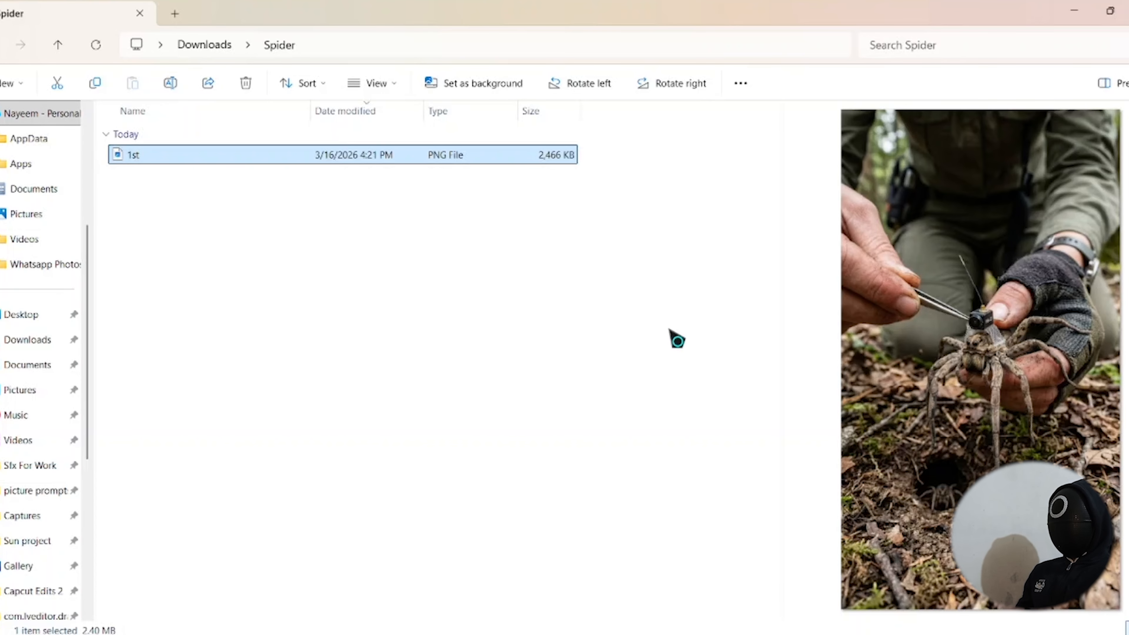
Step: Download the generated burrow entry image from Flow and store it in the Spider folder under the name 2nd
click(857, 634)
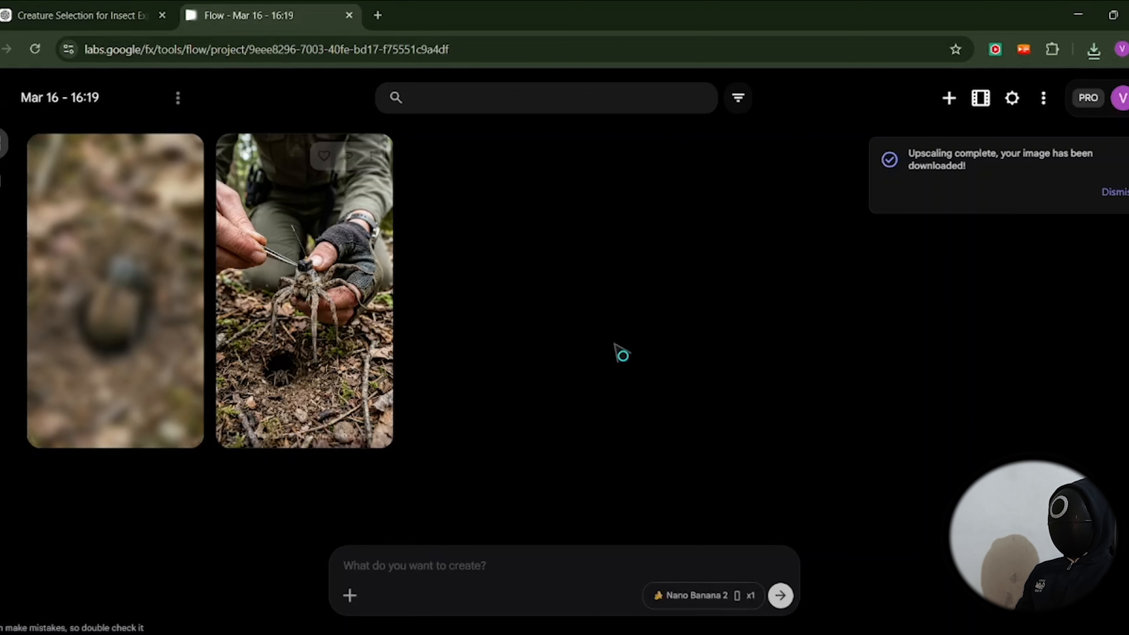
click(112, 311)
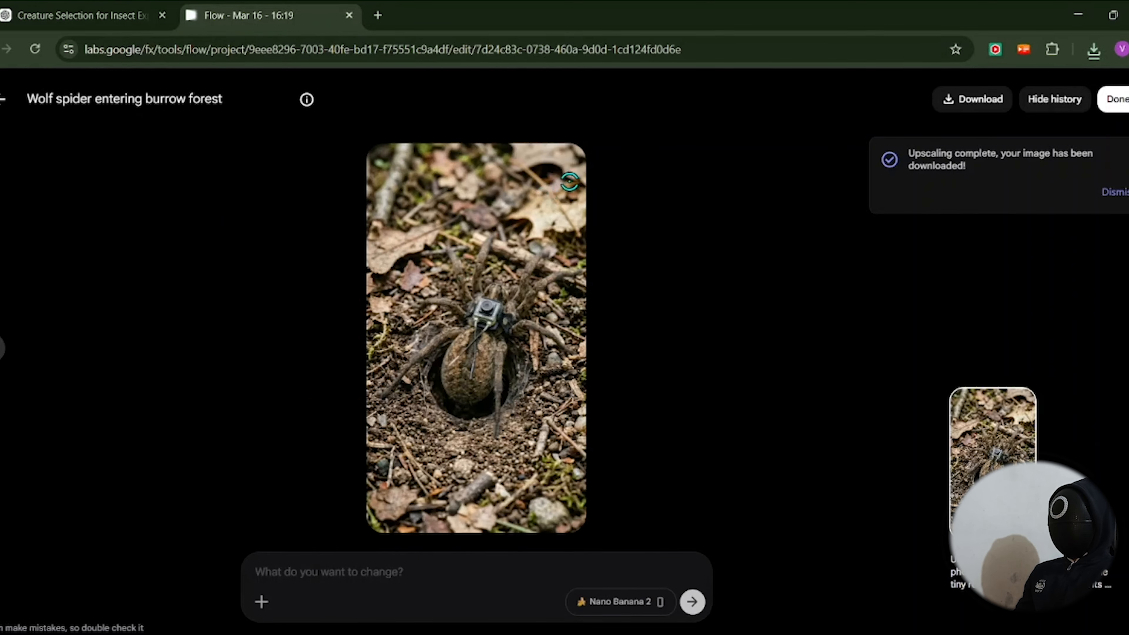
text(2nd)
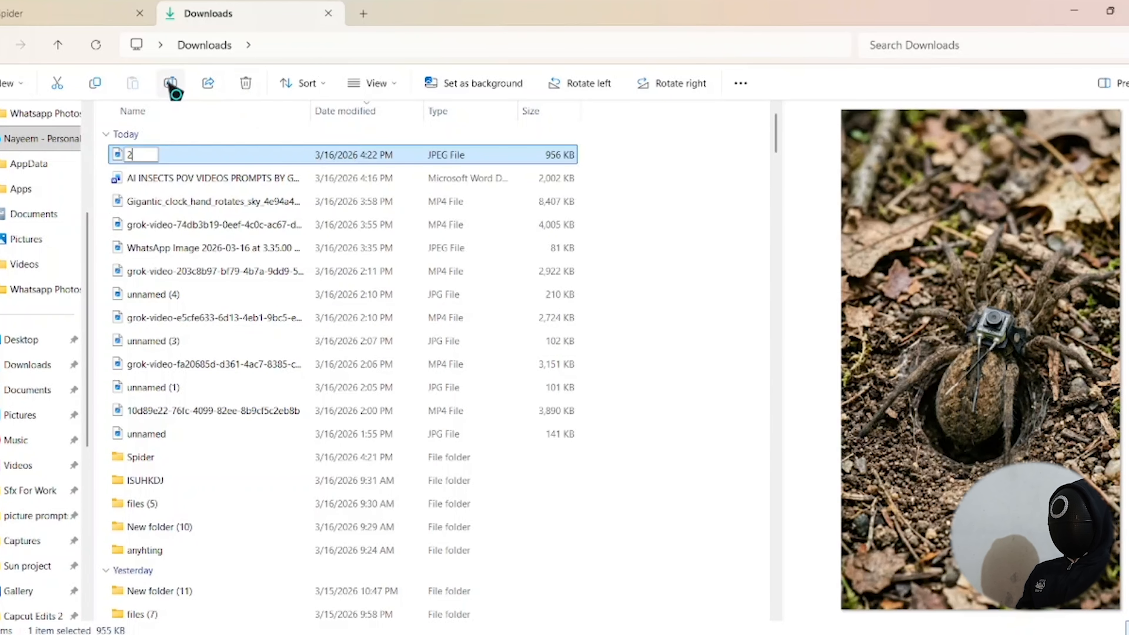
key(Return)
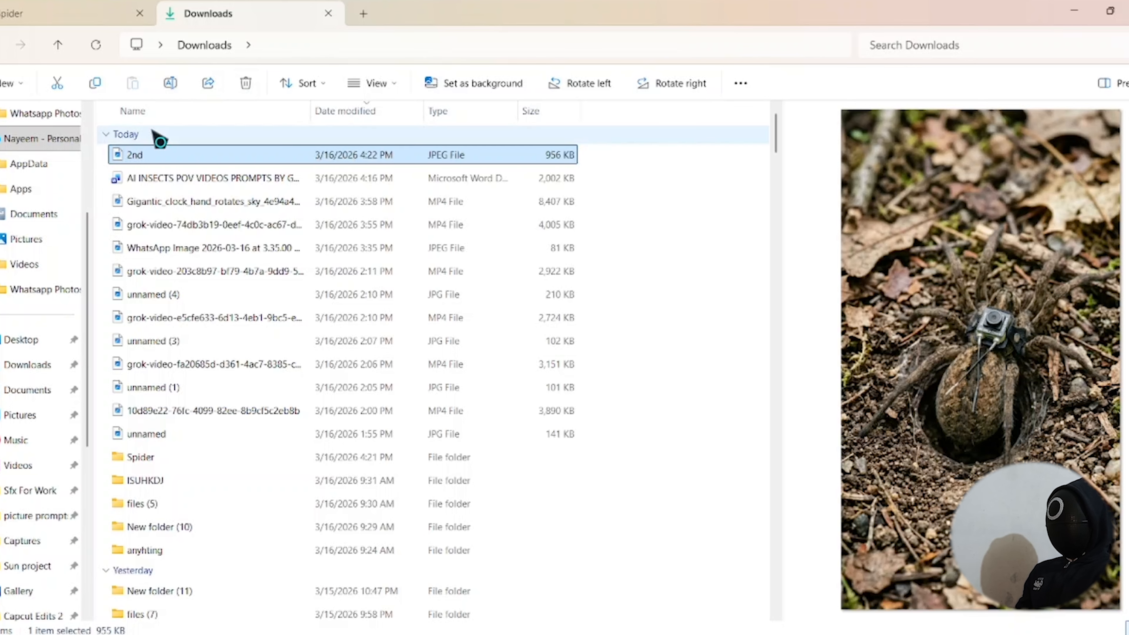
click(107, 21)
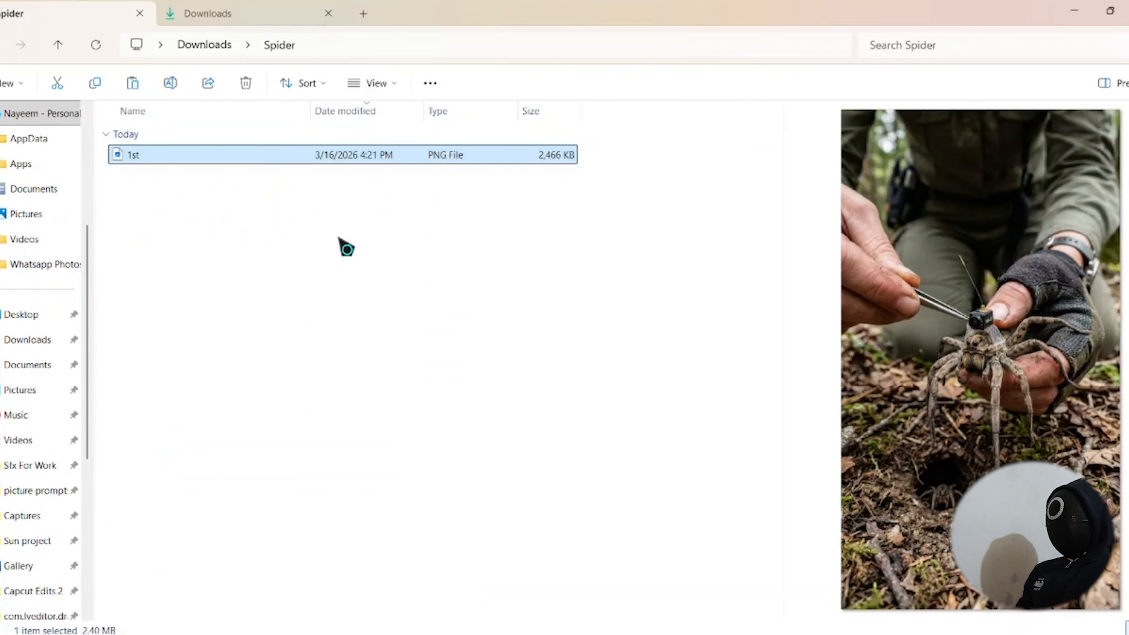
key(ctrl+v)
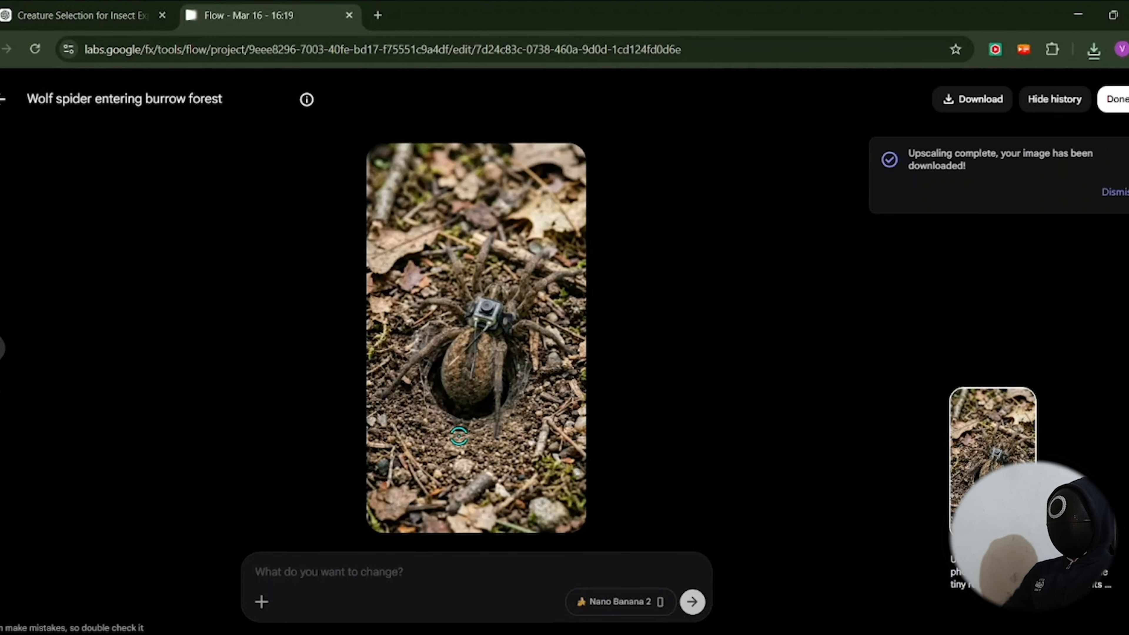
Step: Copy the IMAGE 3 — INSIDE THE TUNNEL prompt from ChatGPT and generate it in Flow as a change to the burrow entry image
click(133, 15)
scroll(470, 411, down, 6)
scroll(470, 412, down, 3)
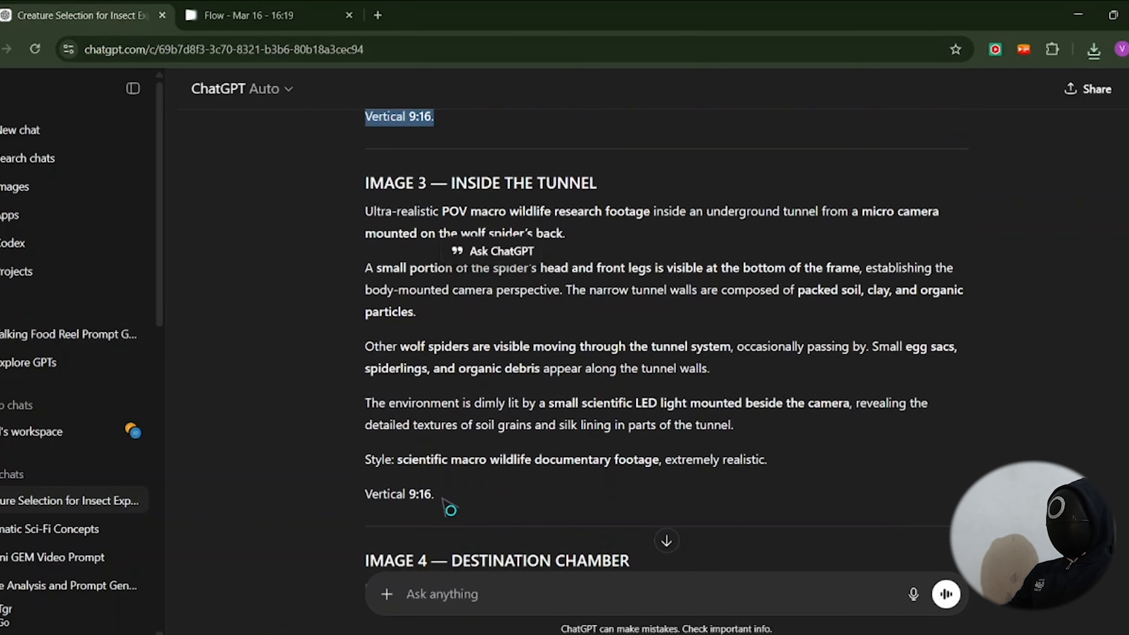
drag(450, 509, 348, 219)
key(ctrl+c)
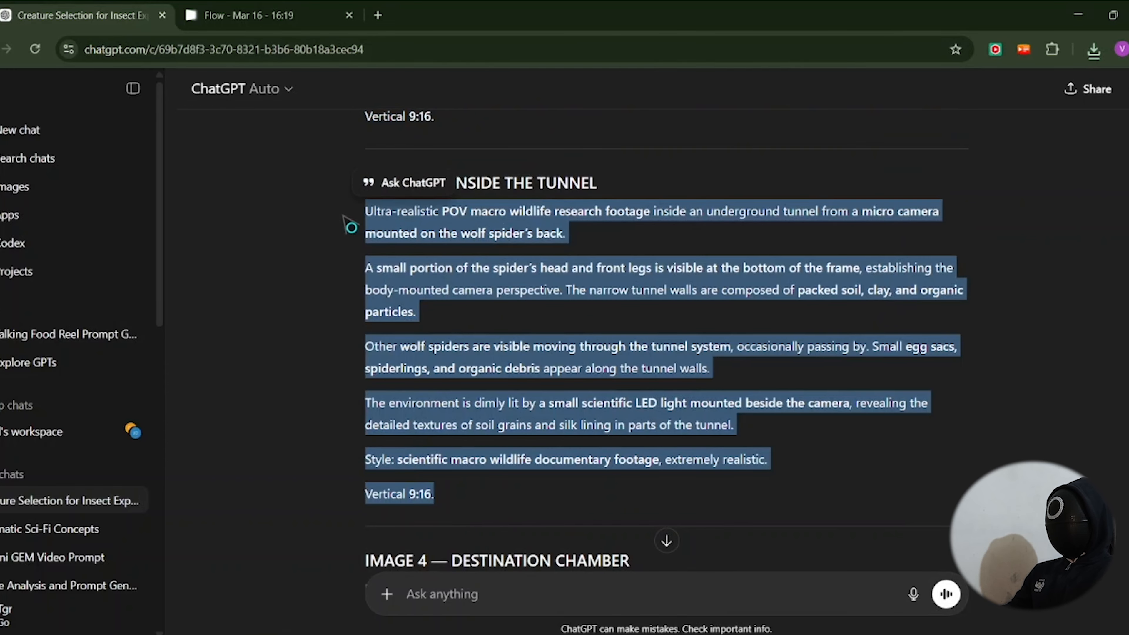
click(292, 9)
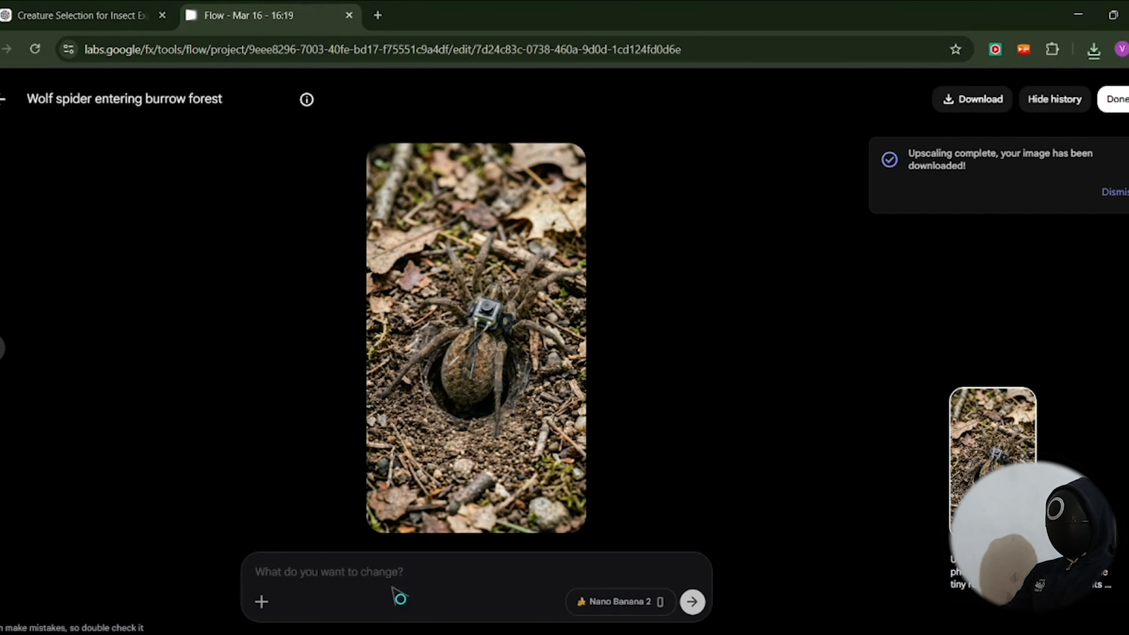
click(400, 578)
key(ctrl+v)
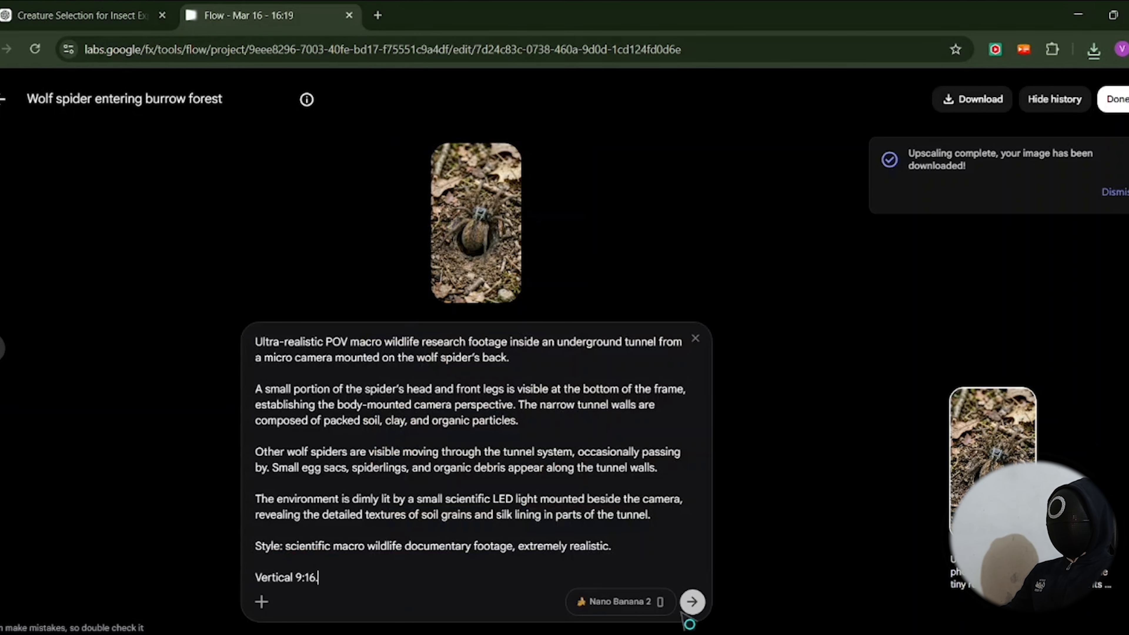
click(691, 604)
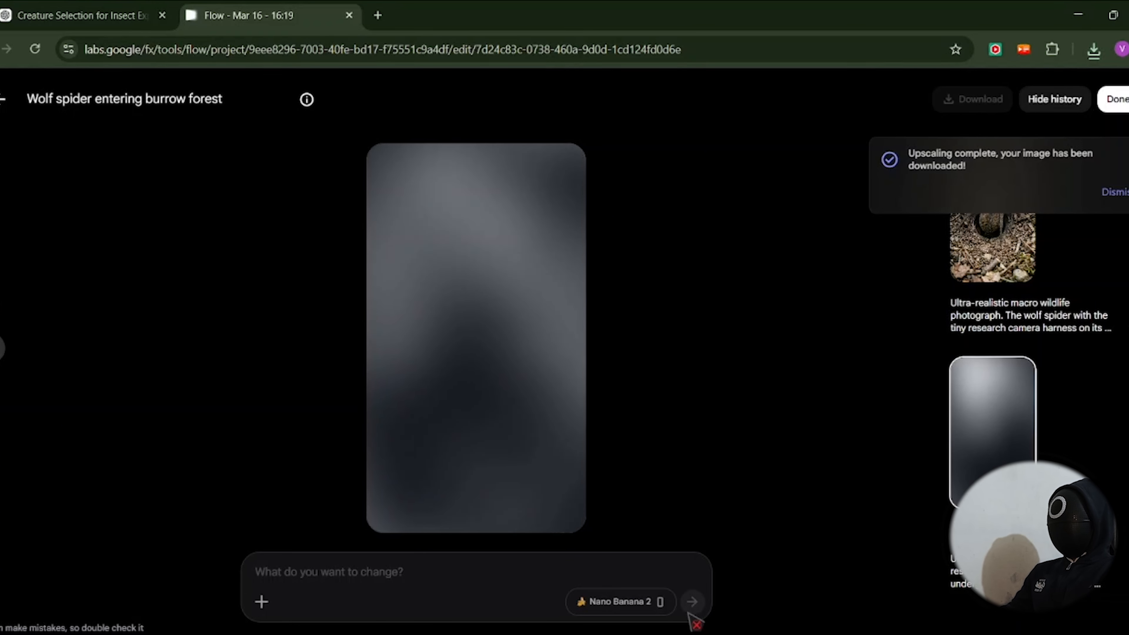
Step: Download the tunnel image at 1K original size and store it in the Spider folder under the name 3rd
click(956, 105)
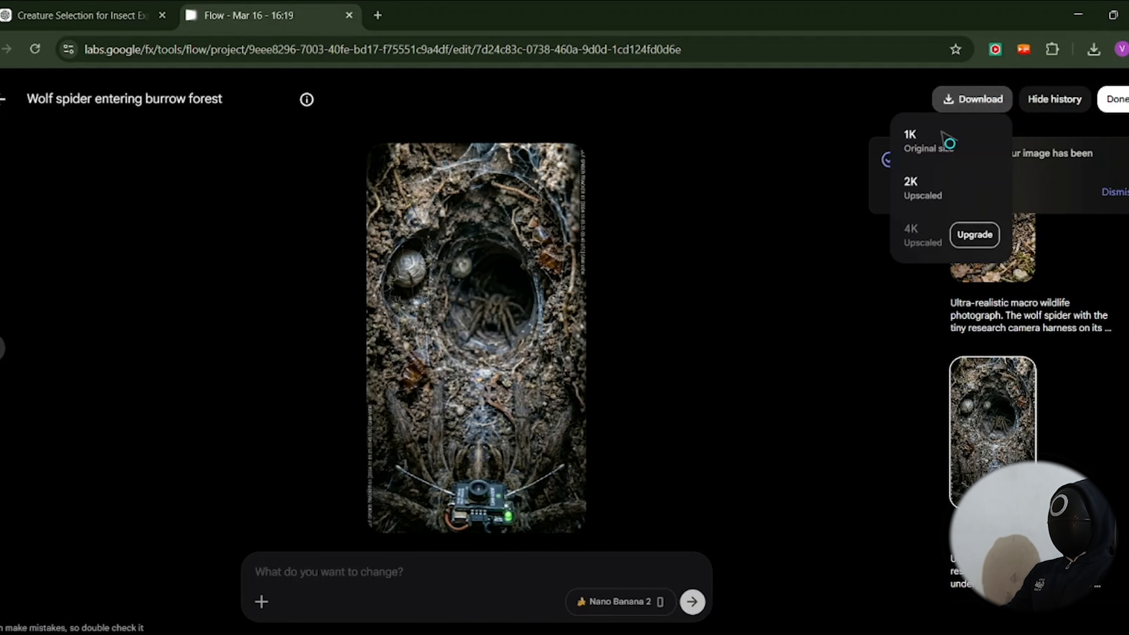
click(942, 133)
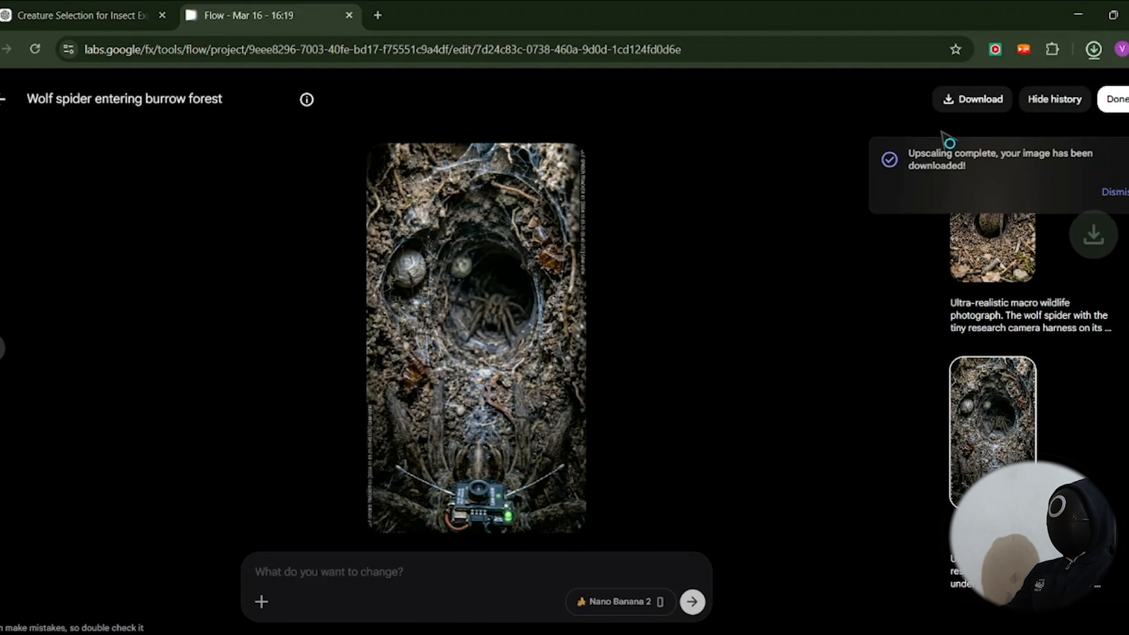
click(506, 633)
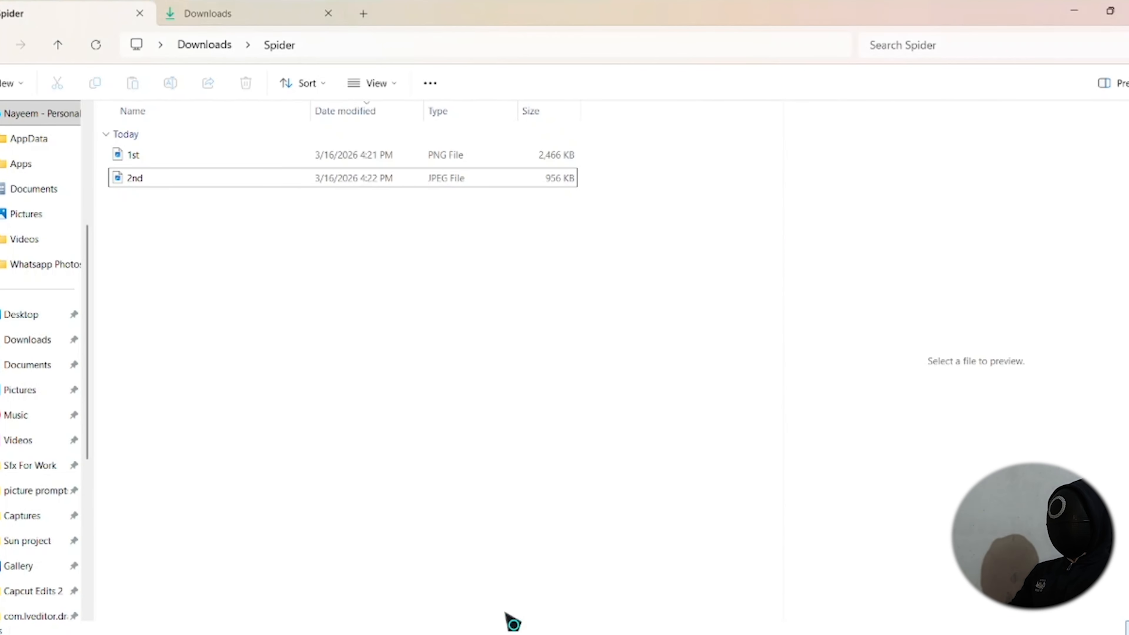
click(203, 23)
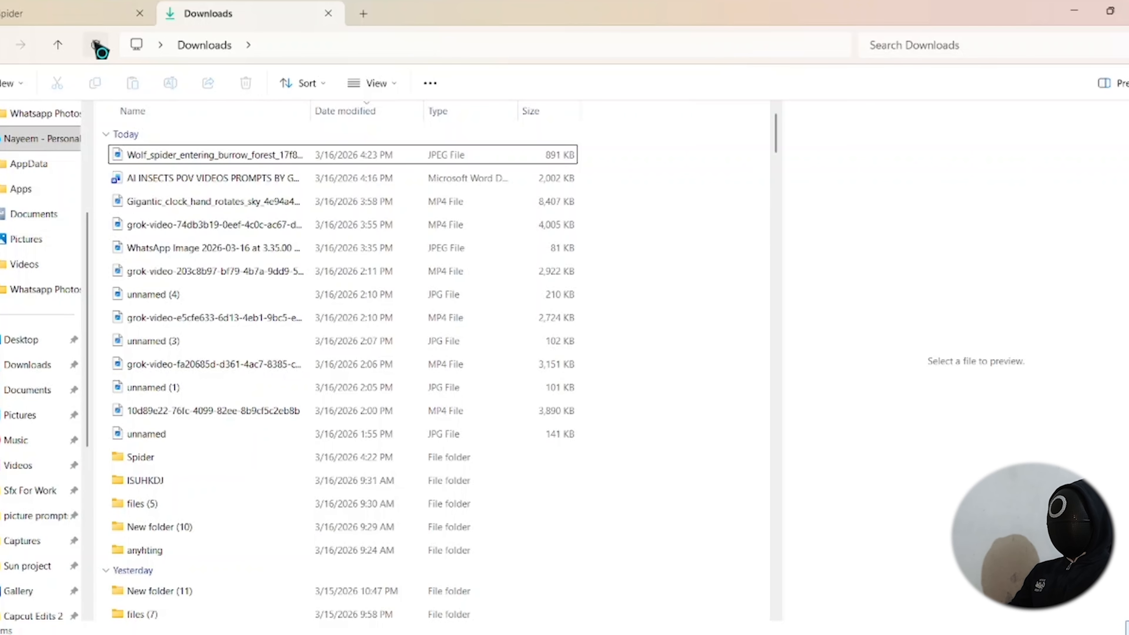
click(196, 155)
Step: Copy the IMAGE 4 — DESTINATION CHAMBER prompt from ChatGPT and generate it in Flow as a change to the tunnel image
key(alt+Tab)
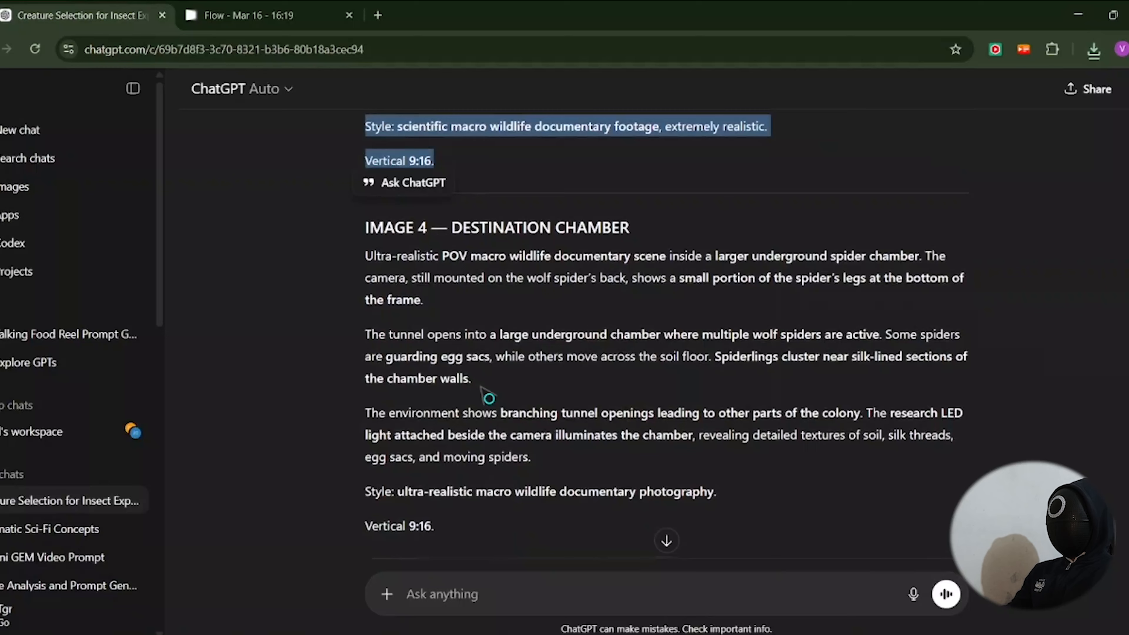
drag(453, 525, 366, 255)
key(ctrl+c)
click(228, 6)
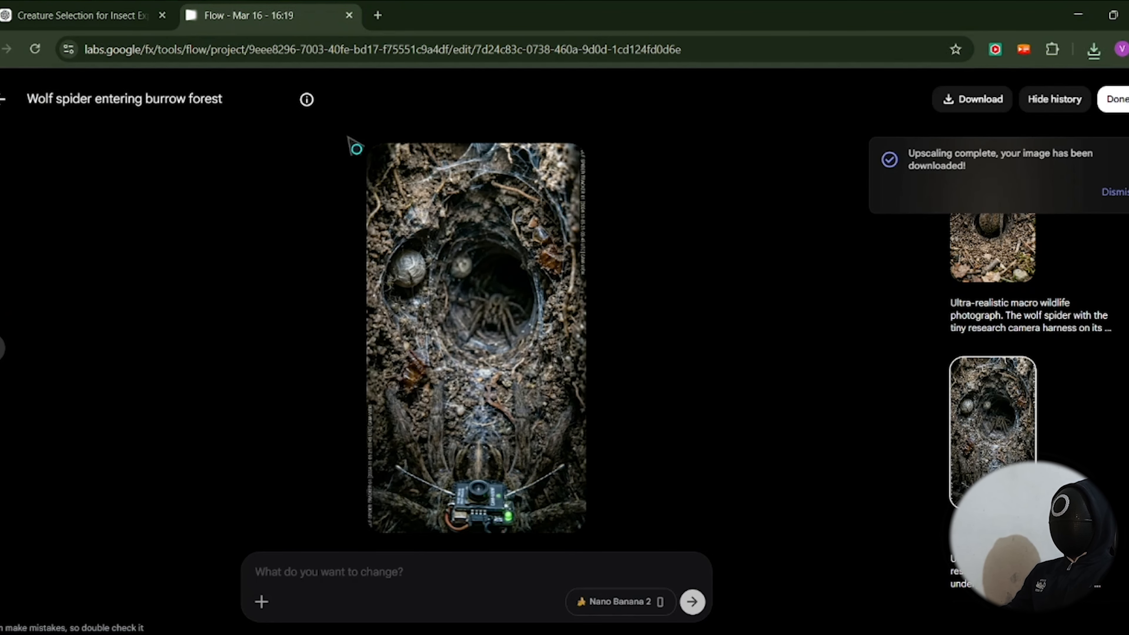
click(422, 574)
key(ctrl+v)
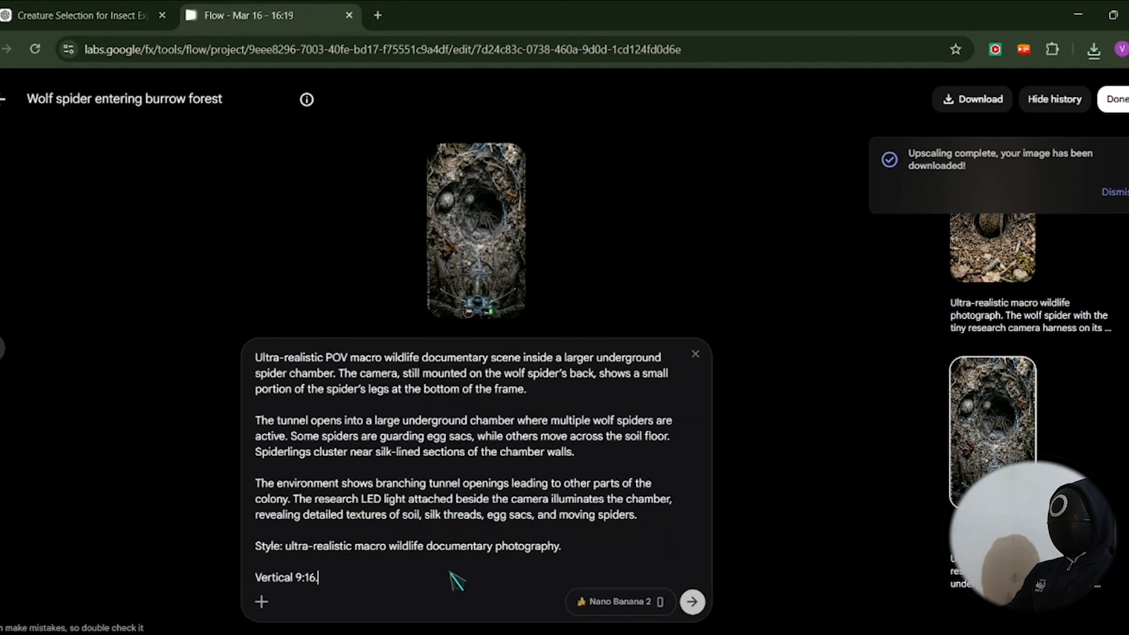
click(692, 602)
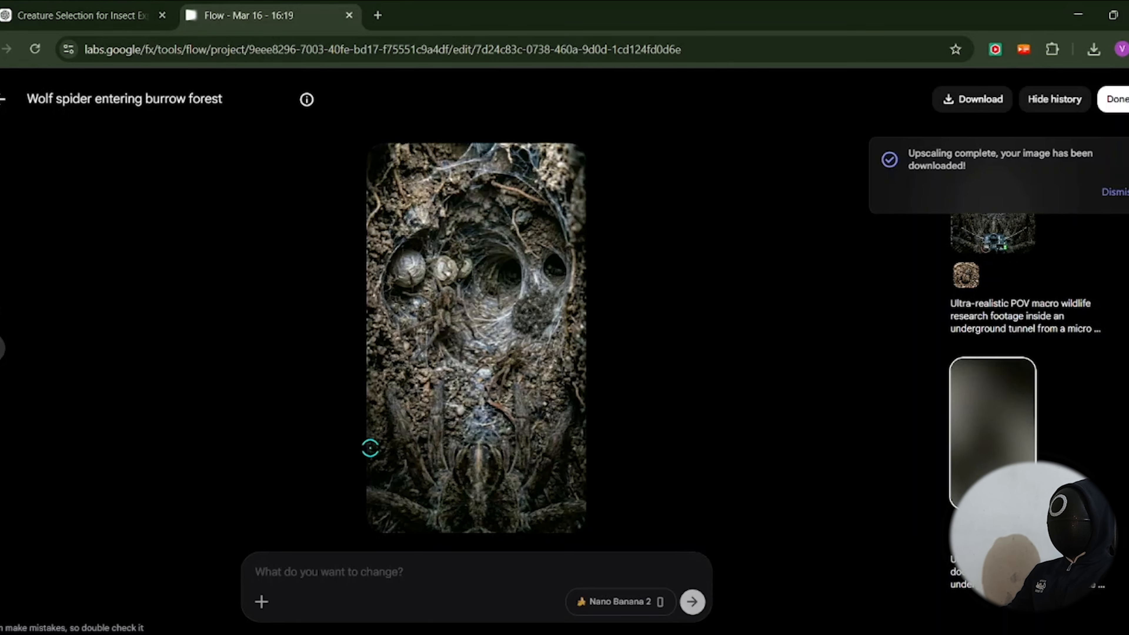
Step: Download the destination chamber image from Flow and refresh the Downloads folder in File Explorer
click(981, 104)
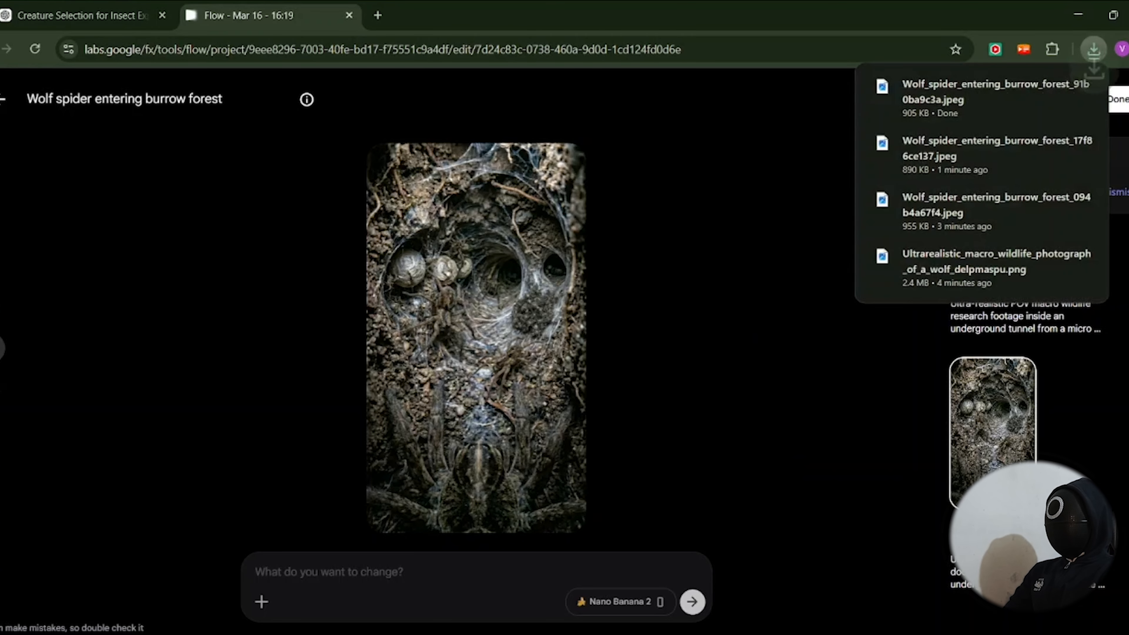
key(alt+Tab)
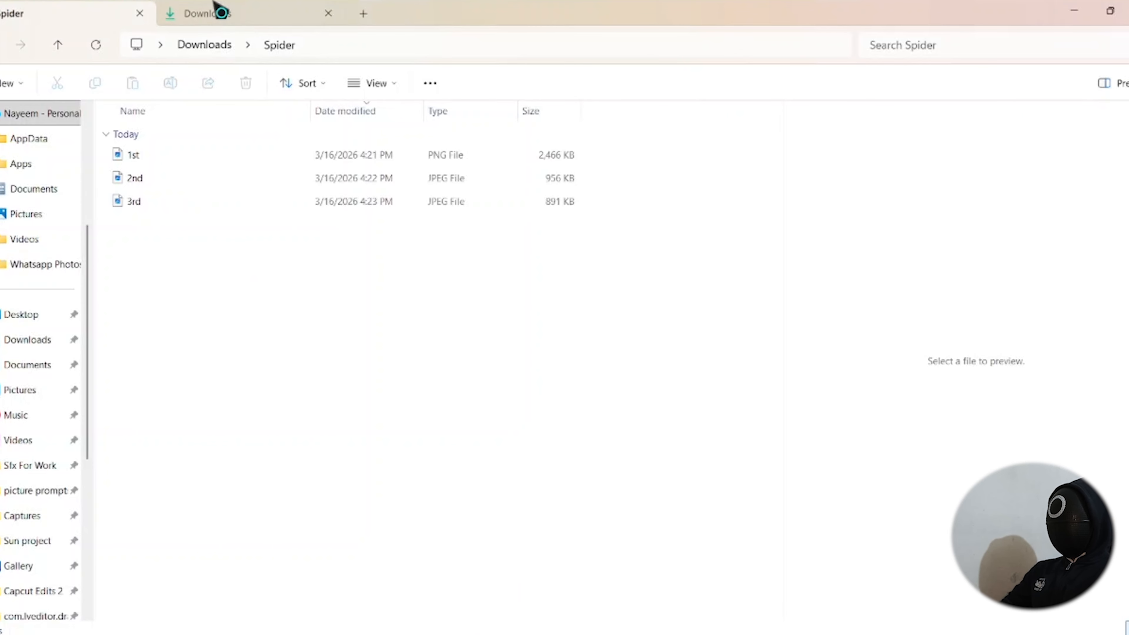
click(211, 18)
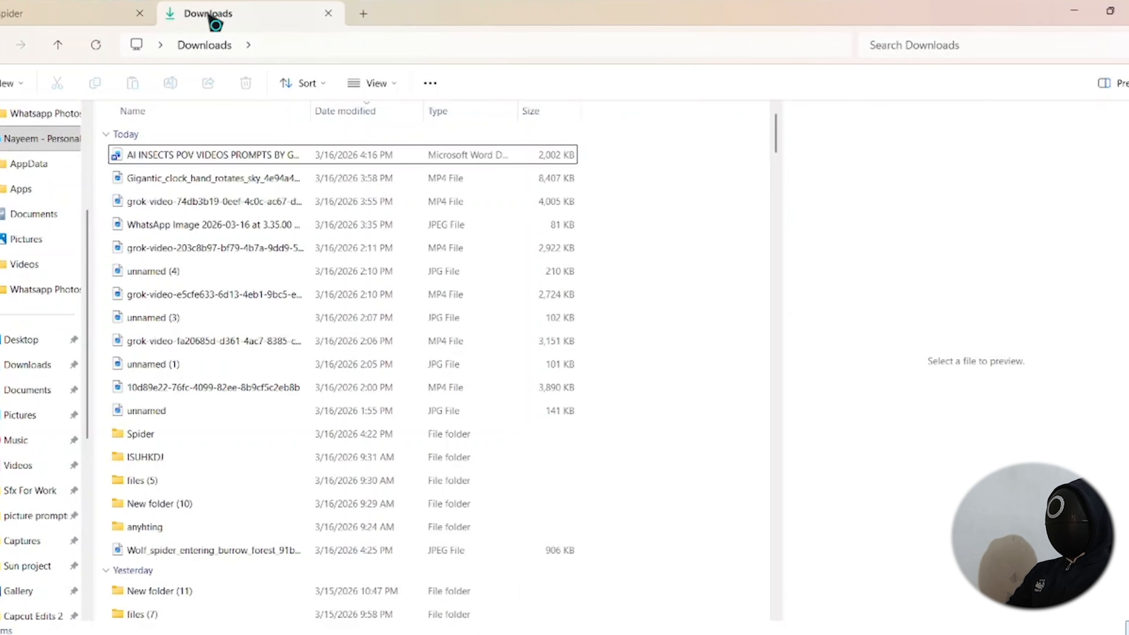
click(95, 44)
Step: Search the web for flow, create a new Flow project from its site, and close the search and old project tabs
click(627, 600)
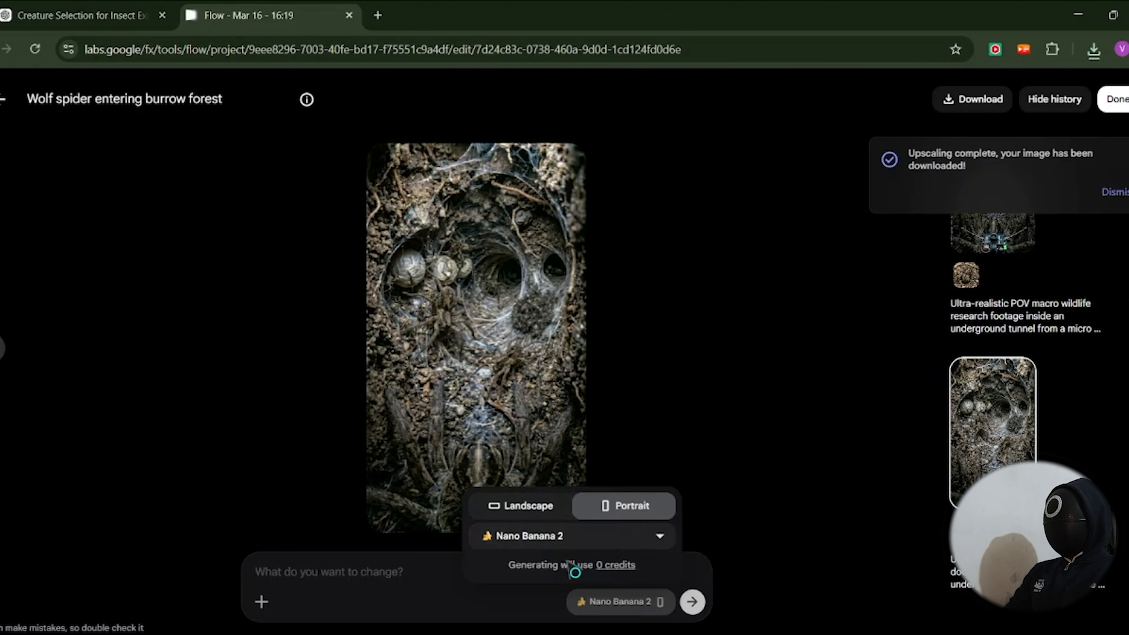
key(ctrl+t)
text(flow)
key(Return)
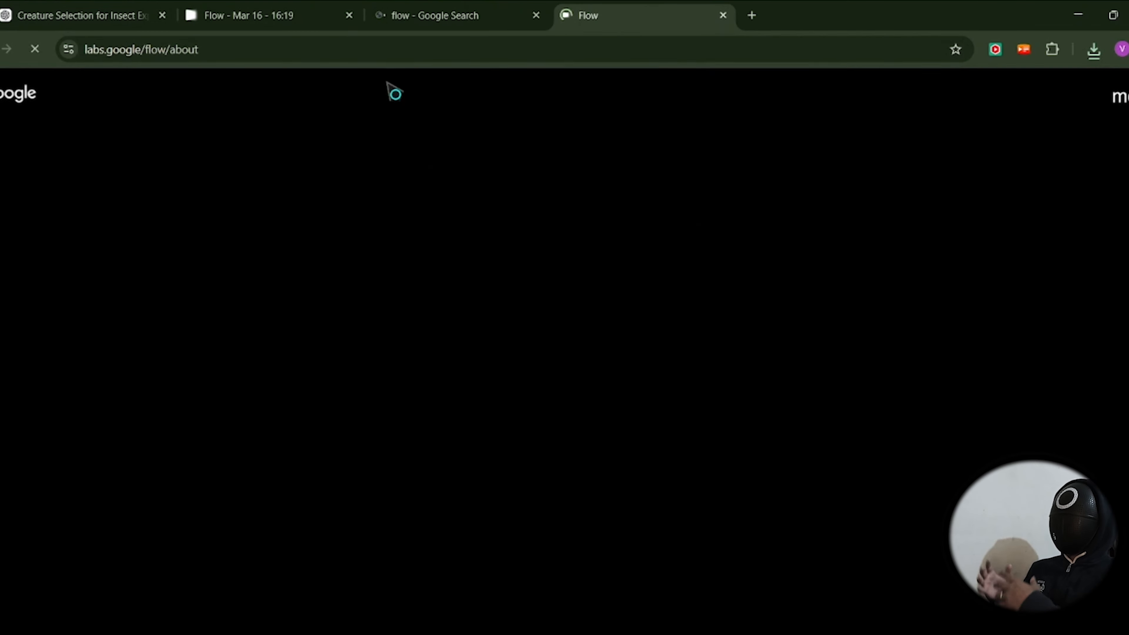
click(537, 21)
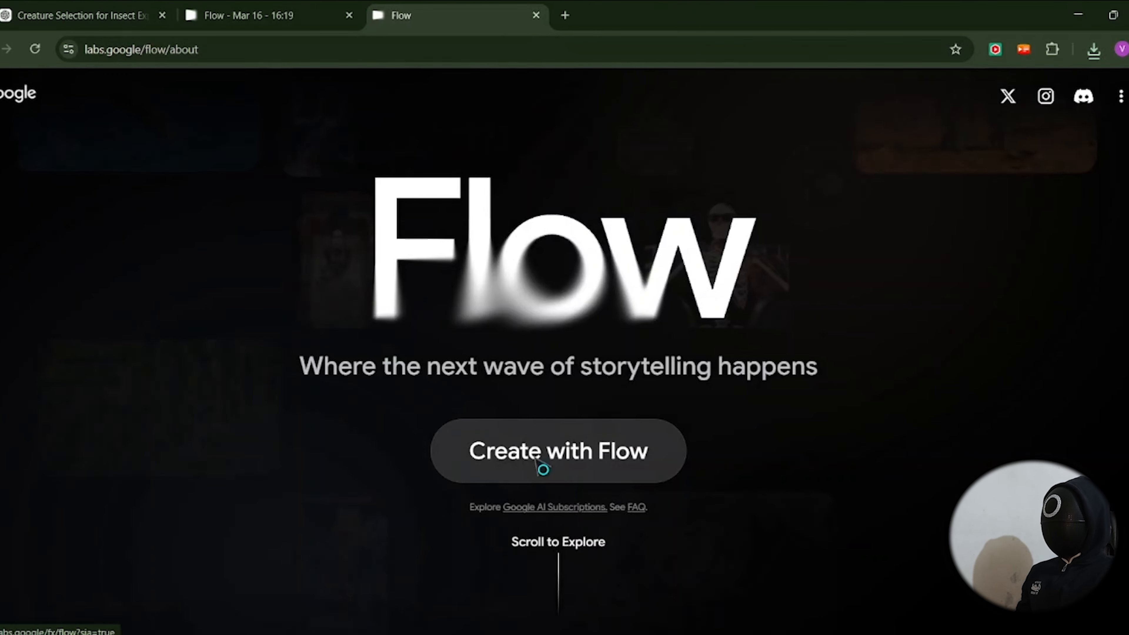
click(540, 462)
click(536, 16)
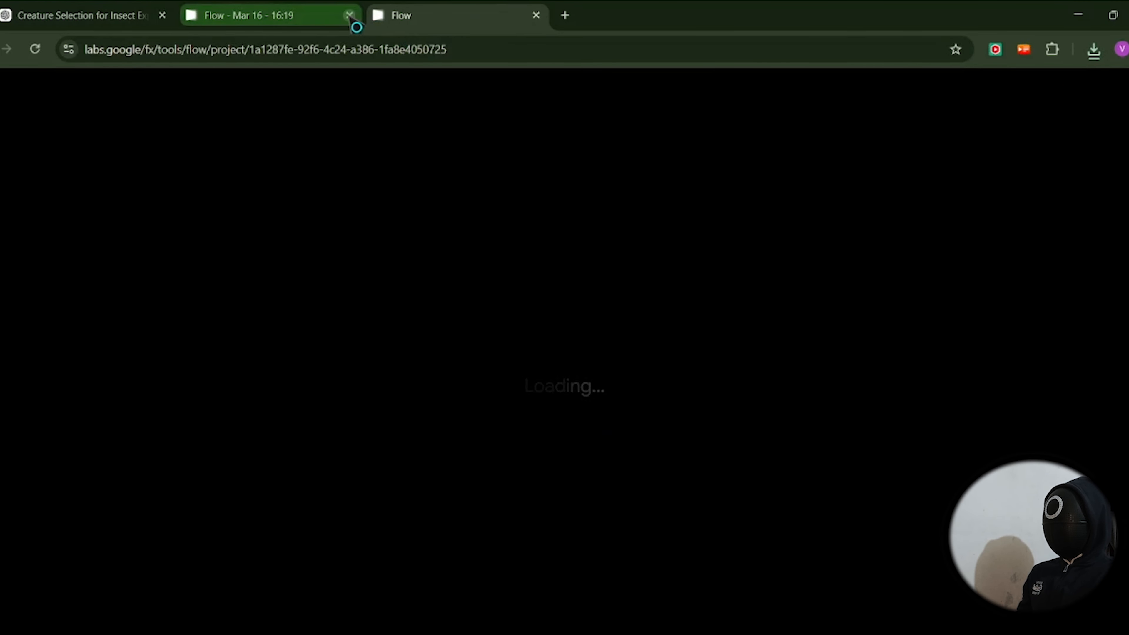
click(349, 16)
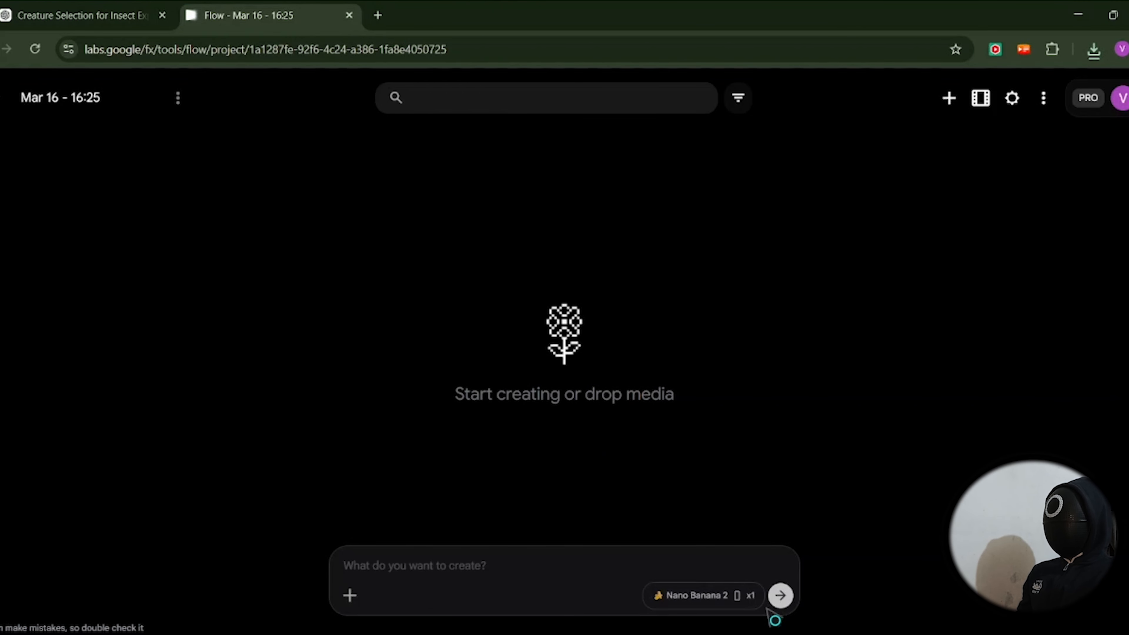
Step: Switch the new project's generation mode to Video, using Frames, Portrait, x1 and Veo 3.1 - Fast
click(757, 605)
click(713, 409)
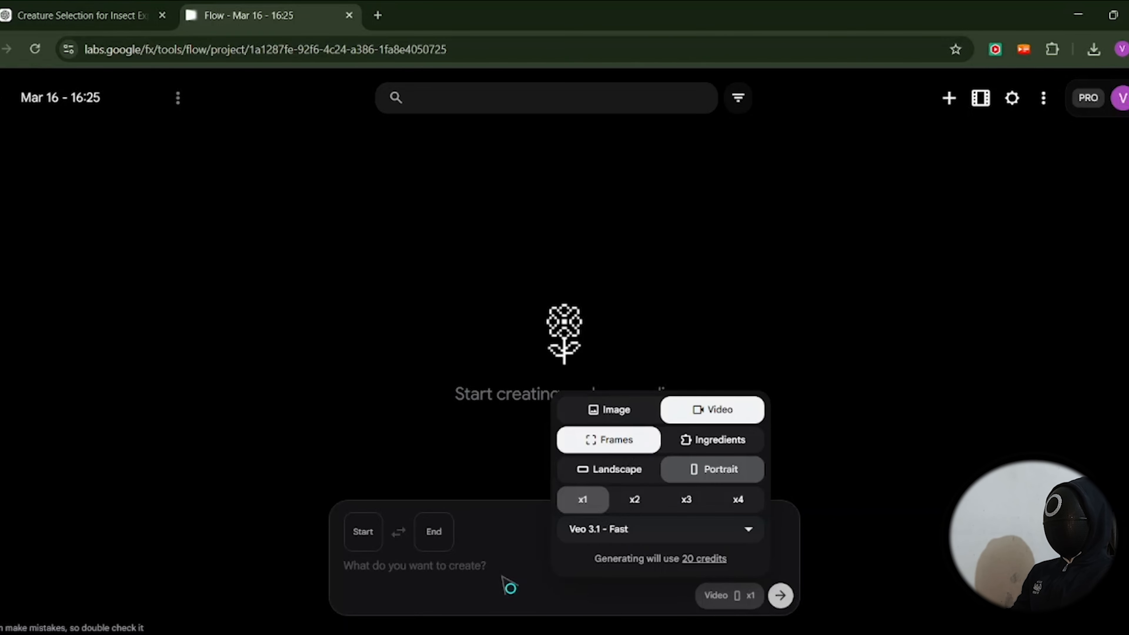
click(515, 572)
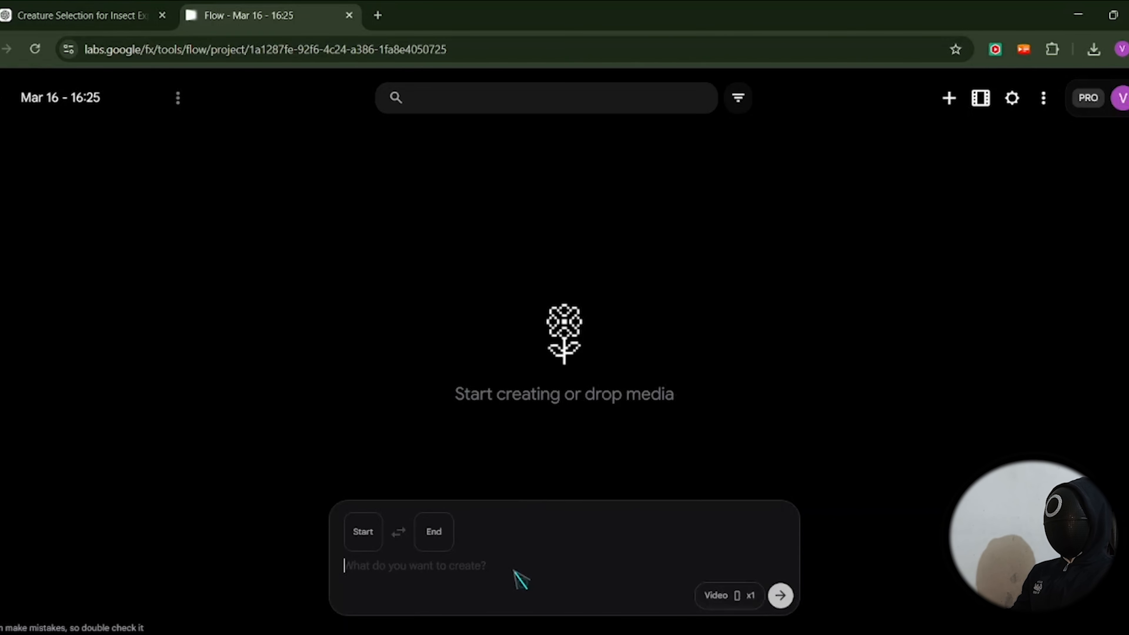
Step: Upload the 1st image from the Spider folder in Downloads as the start frame and the 2nd image as the end frame
click(369, 538)
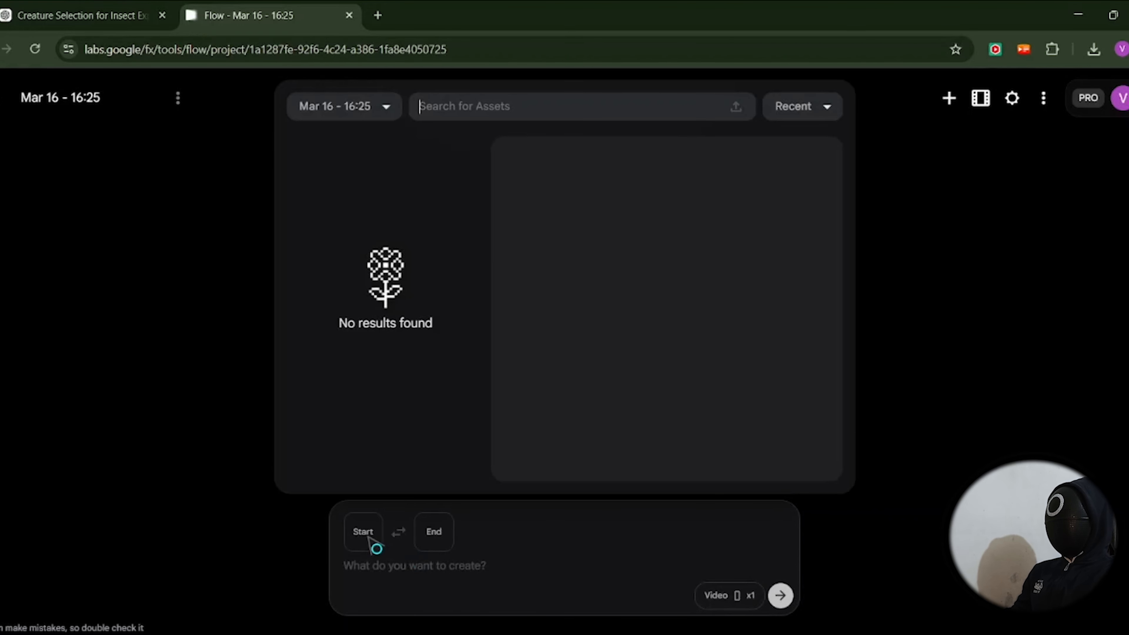
click(739, 113)
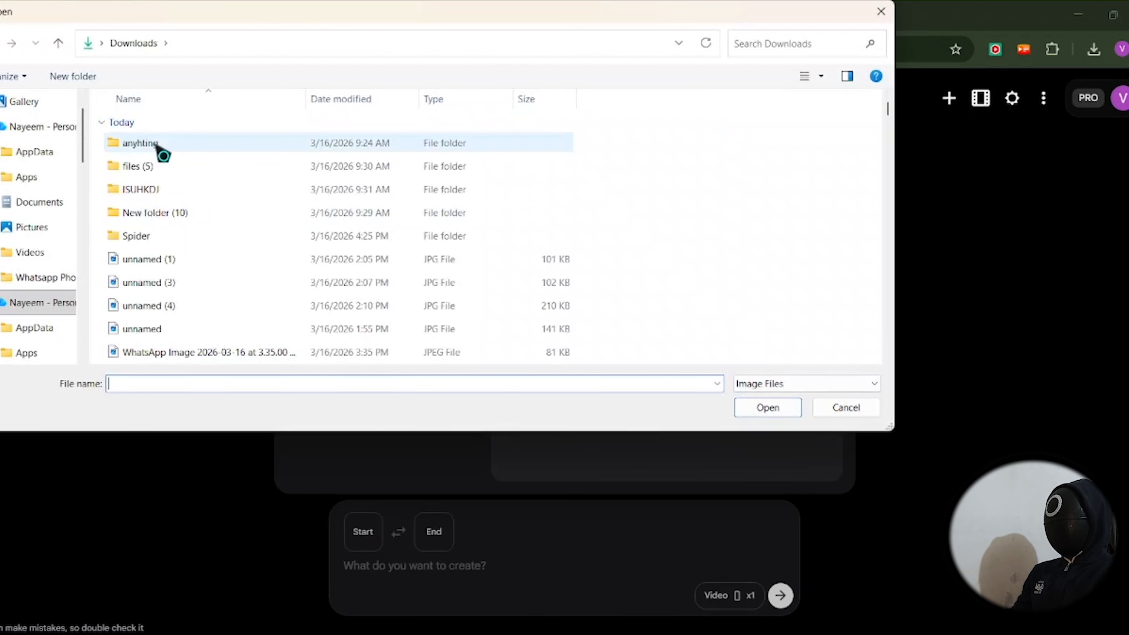
double_click(136, 235)
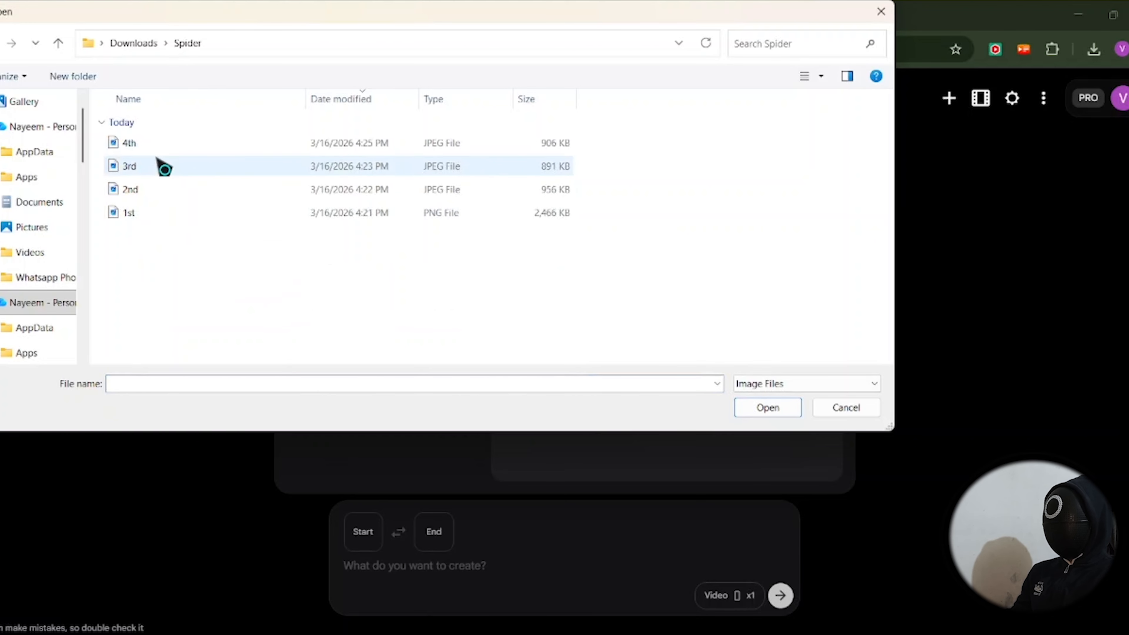
click(136, 213)
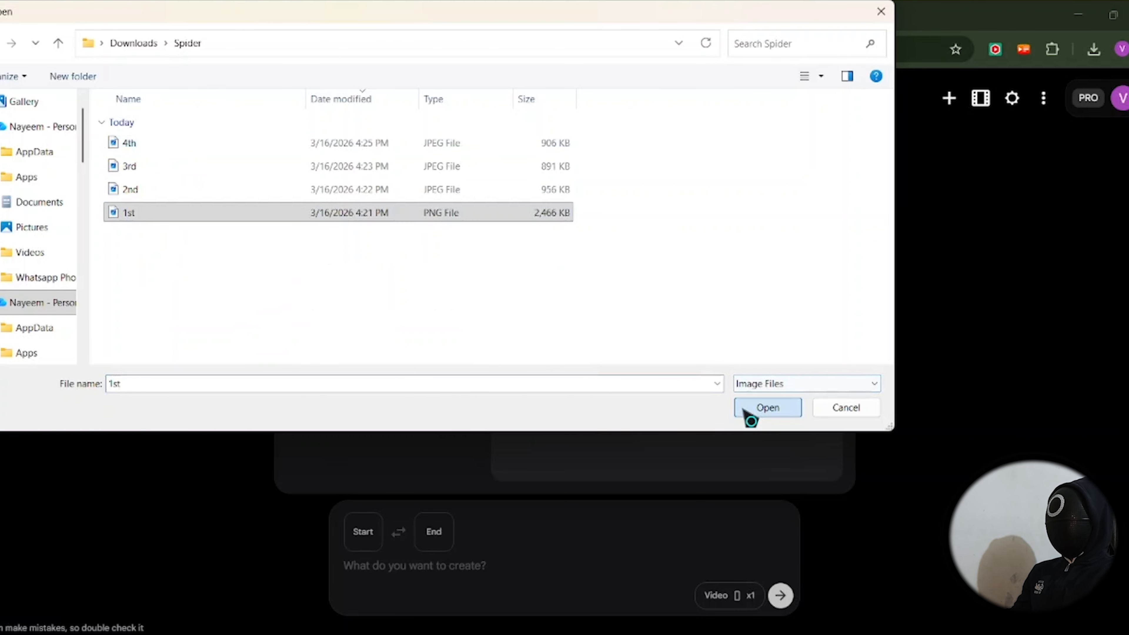
click(767, 408)
click(446, 532)
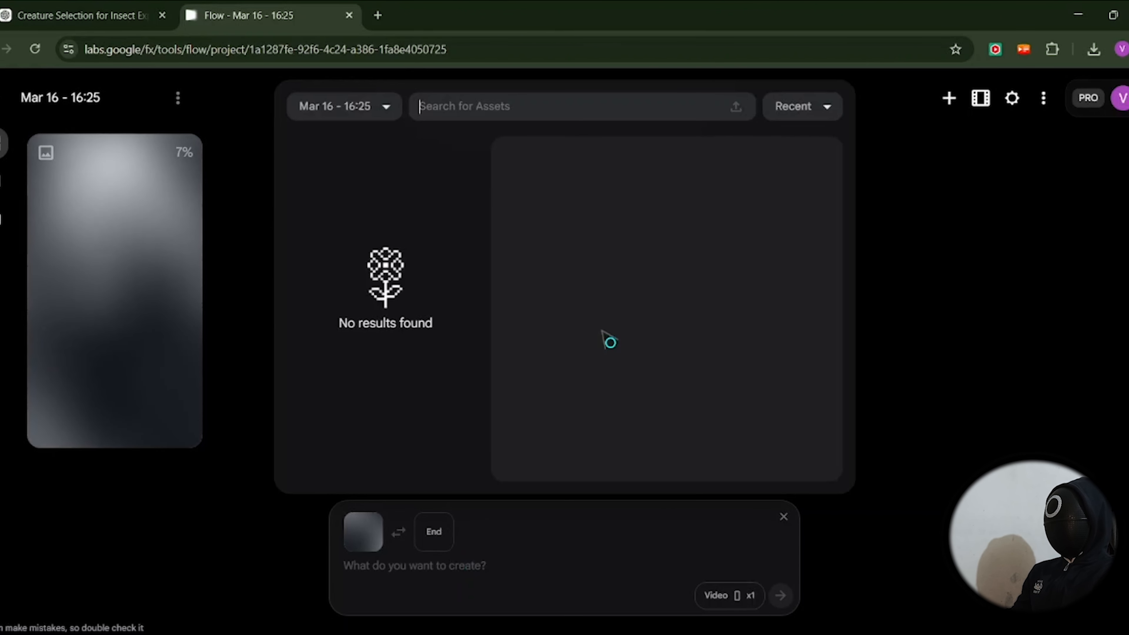
click(736, 107)
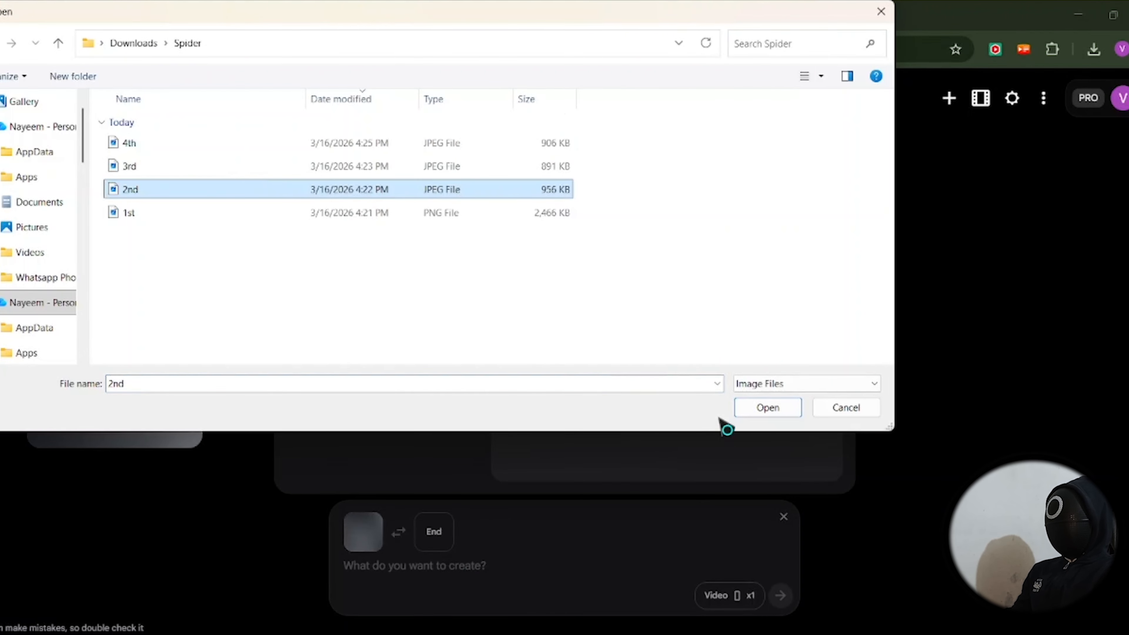
click(752, 412)
Step: Copy the VIDEO 1 — SURFACE TO BURROW prompt from ChatGPT and generate the video from it in Flow
click(514, 568)
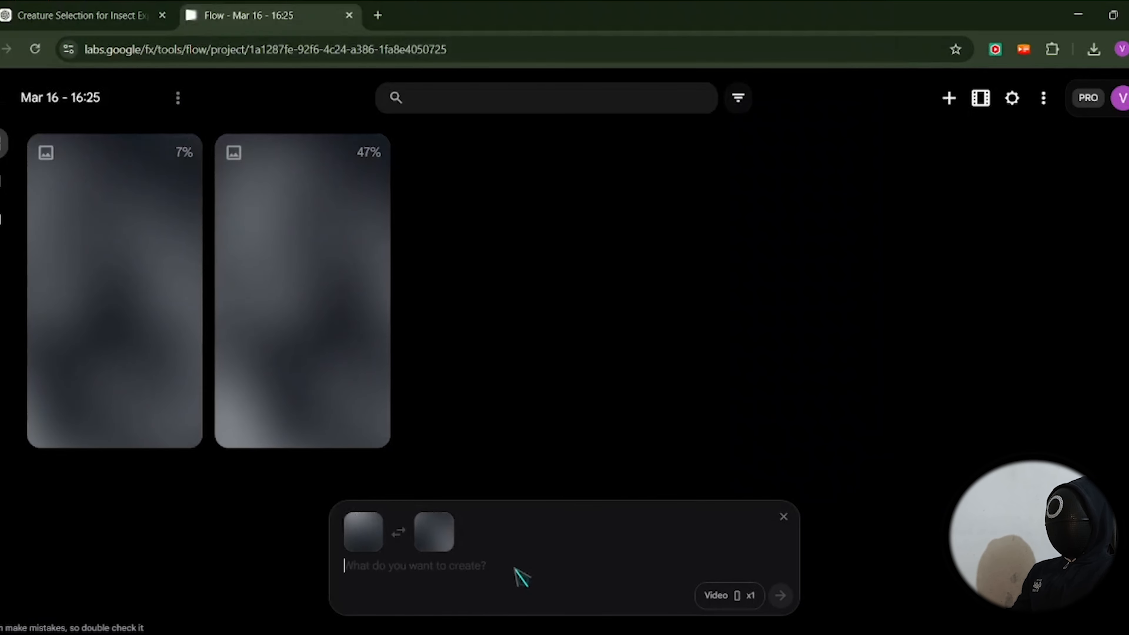
key(ctrl+Tab)
scroll(411, 352, down, 8)
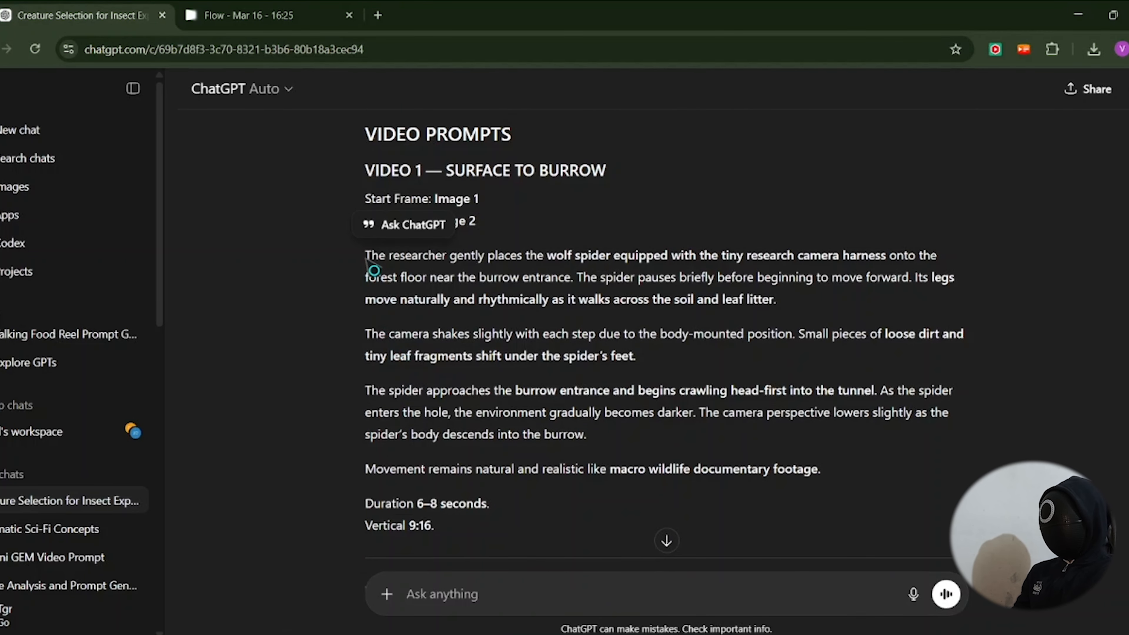
scroll(371, 263, up, 1)
drag(369, 265, 482, 557)
key(ctrl+c)
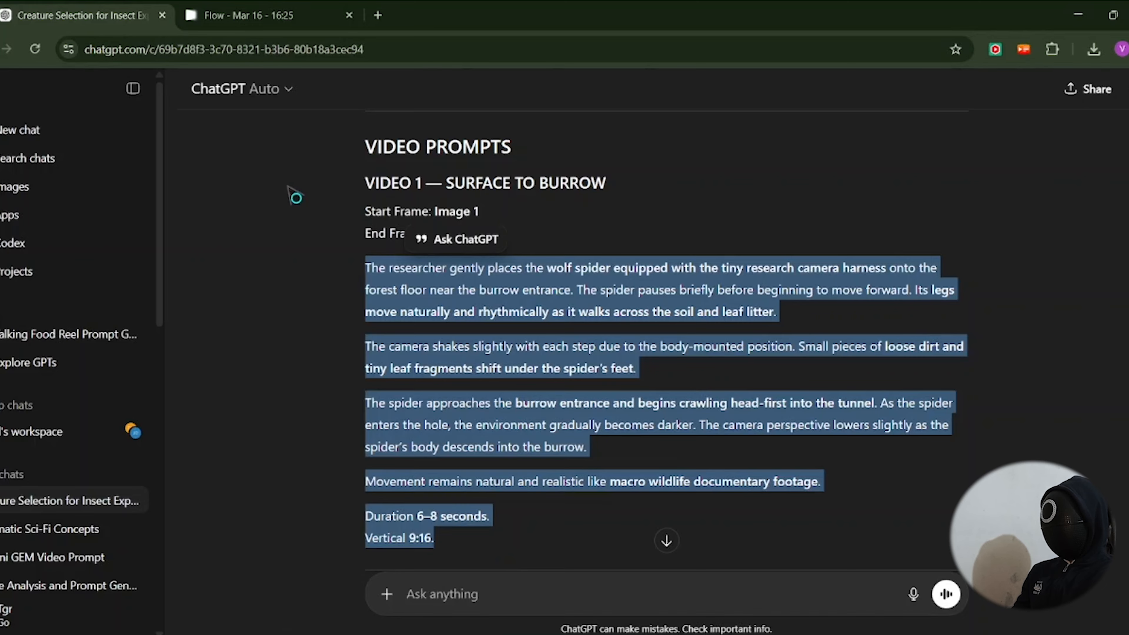
click(262, 15)
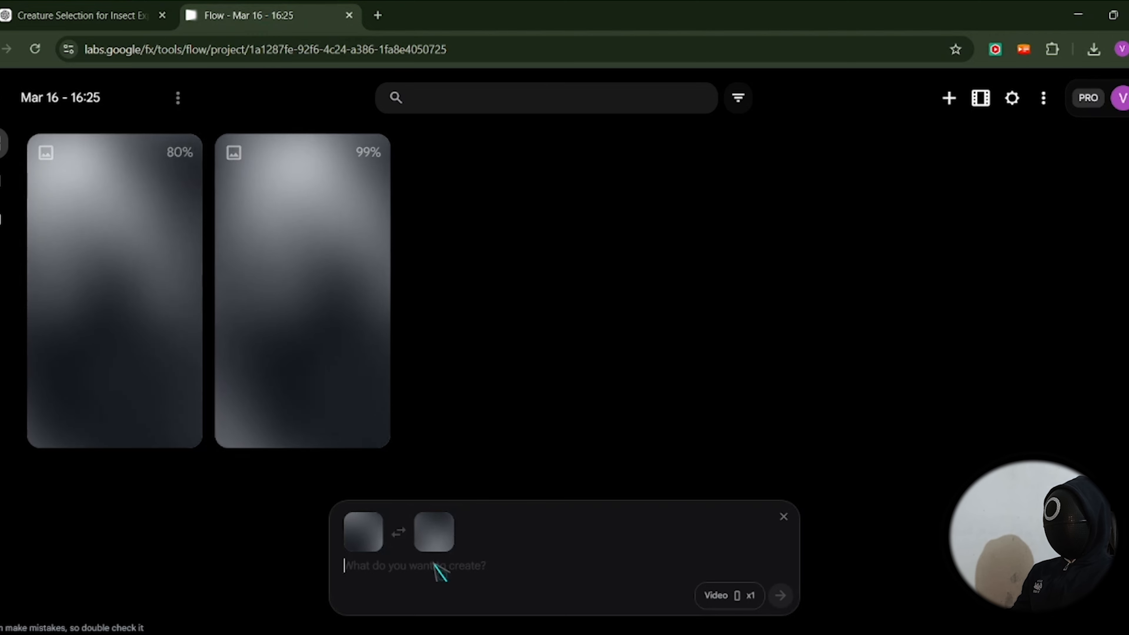
key(ctrl+v)
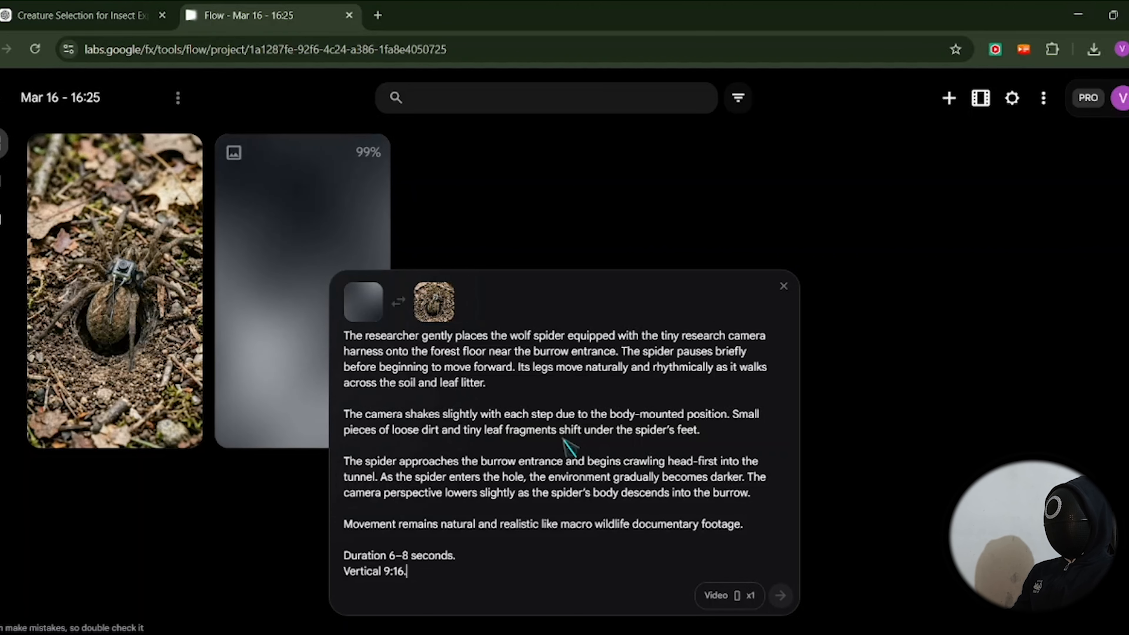
click(781, 596)
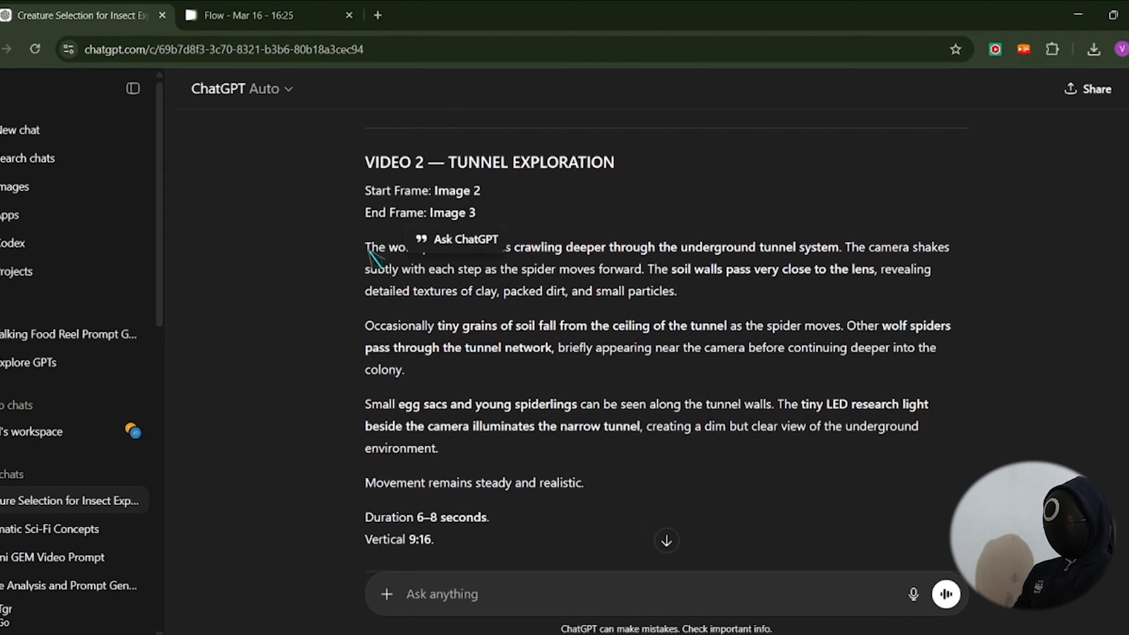
Step: Copy the VIDEO 2 — TUNNEL EXPLORATION prompt from ChatGPT, paste it into Flow's video prompt and submit it
drag(366, 248, 488, 521)
key(ctrl+c)
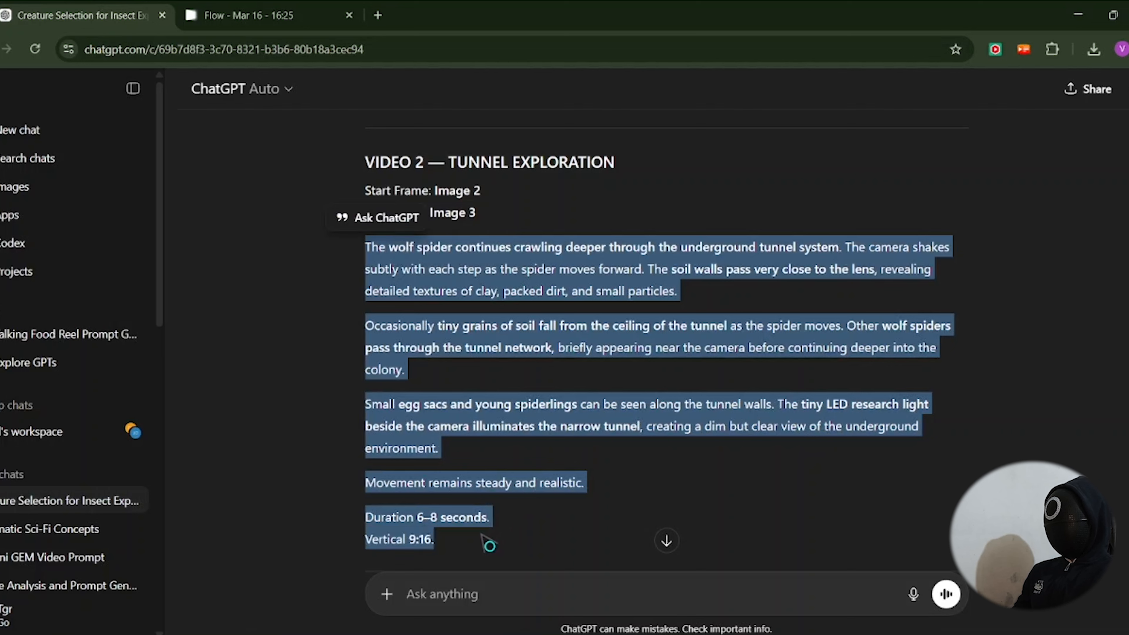
click(269, 10)
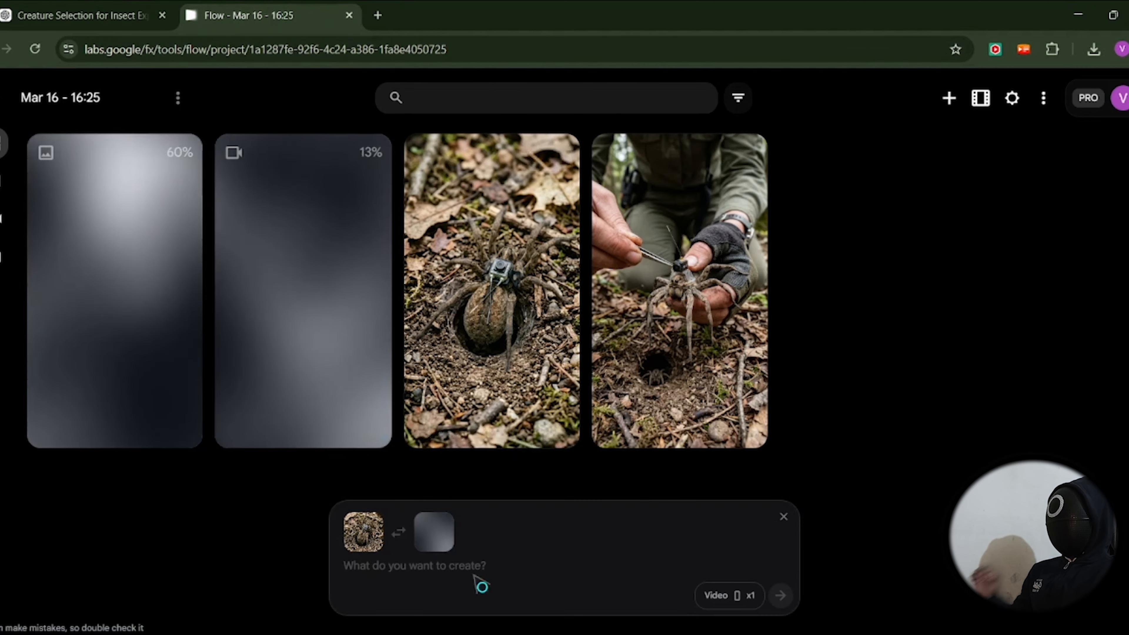
click(494, 574)
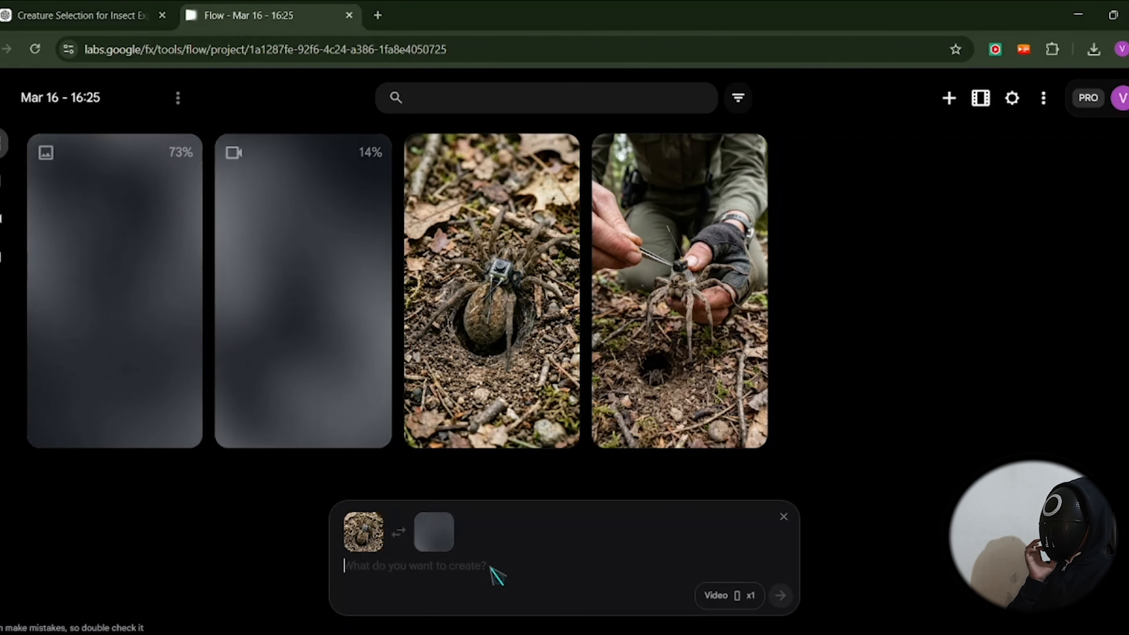
key(ctrl+v)
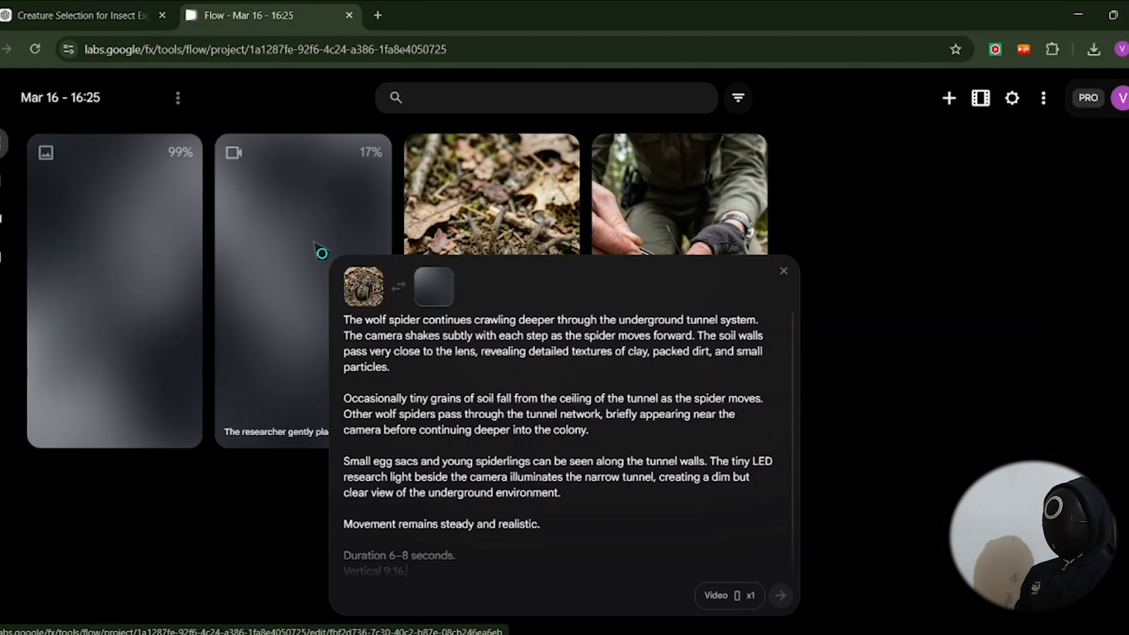
key(Return)
Step: Set 2nd.jpeg as the start frame and upload the 3rd image from the Spider folder as the end frame
click(365, 534)
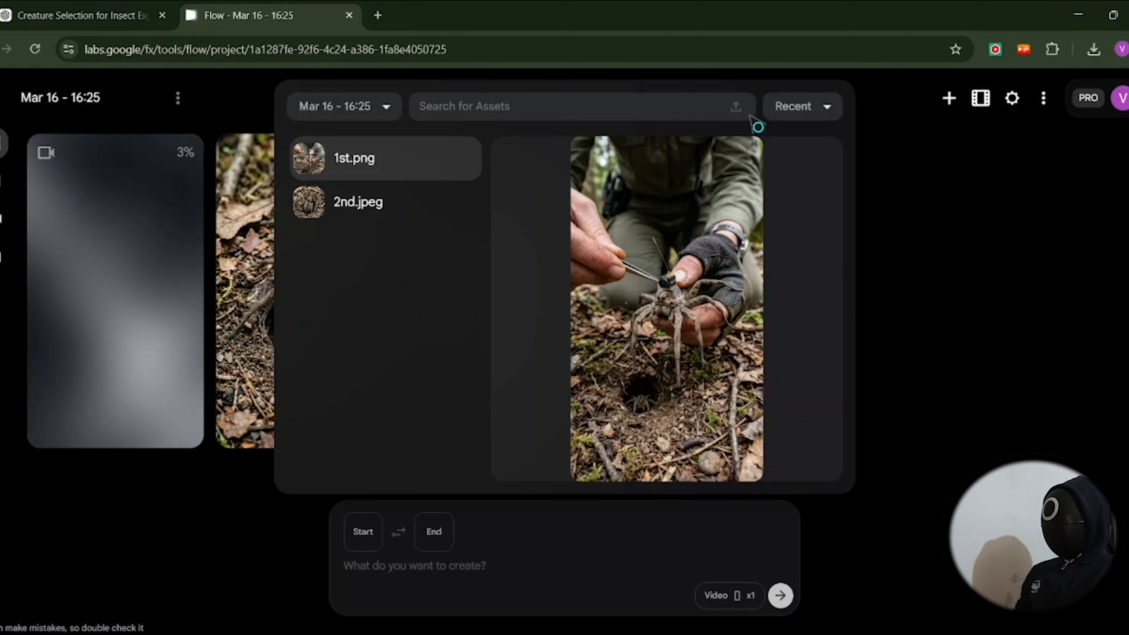
click(413, 210)
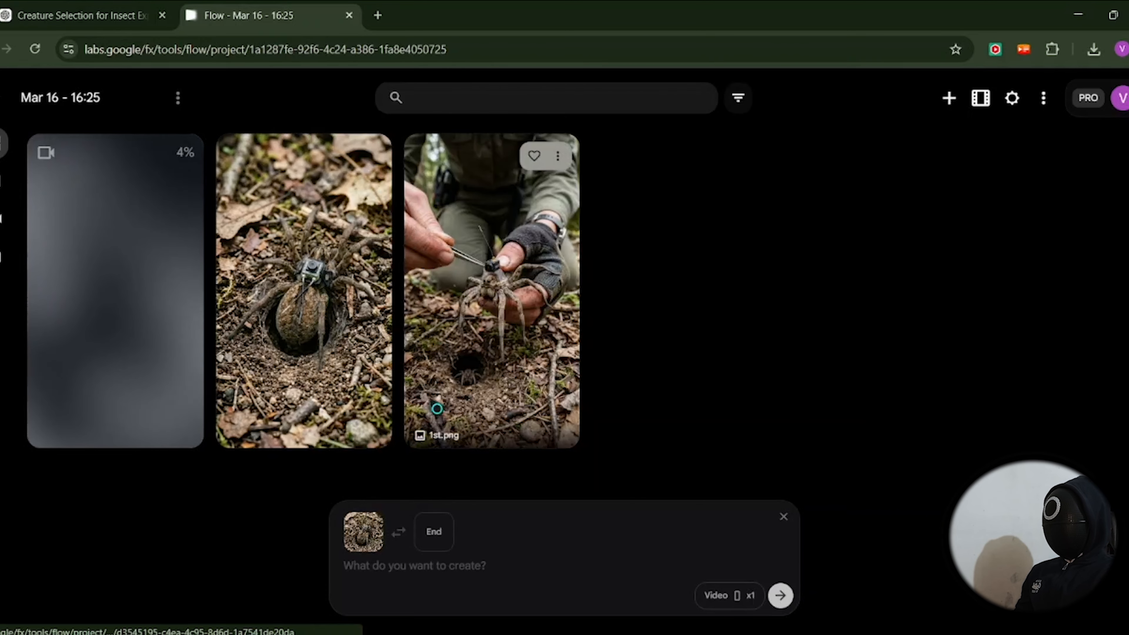
click(444, 543)
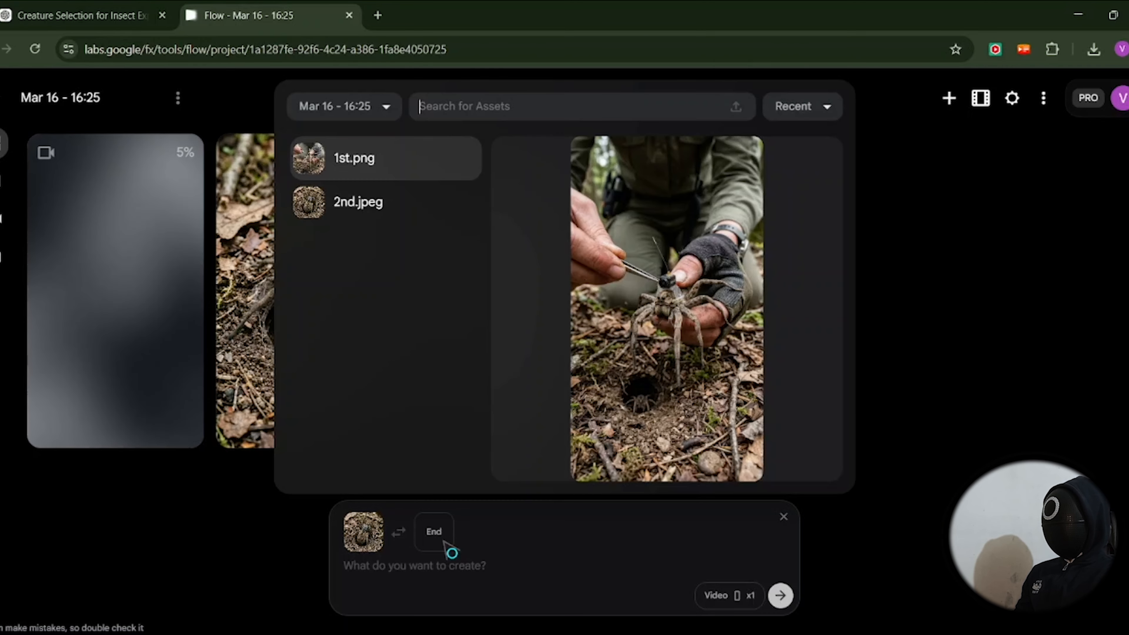
click(735, 107)
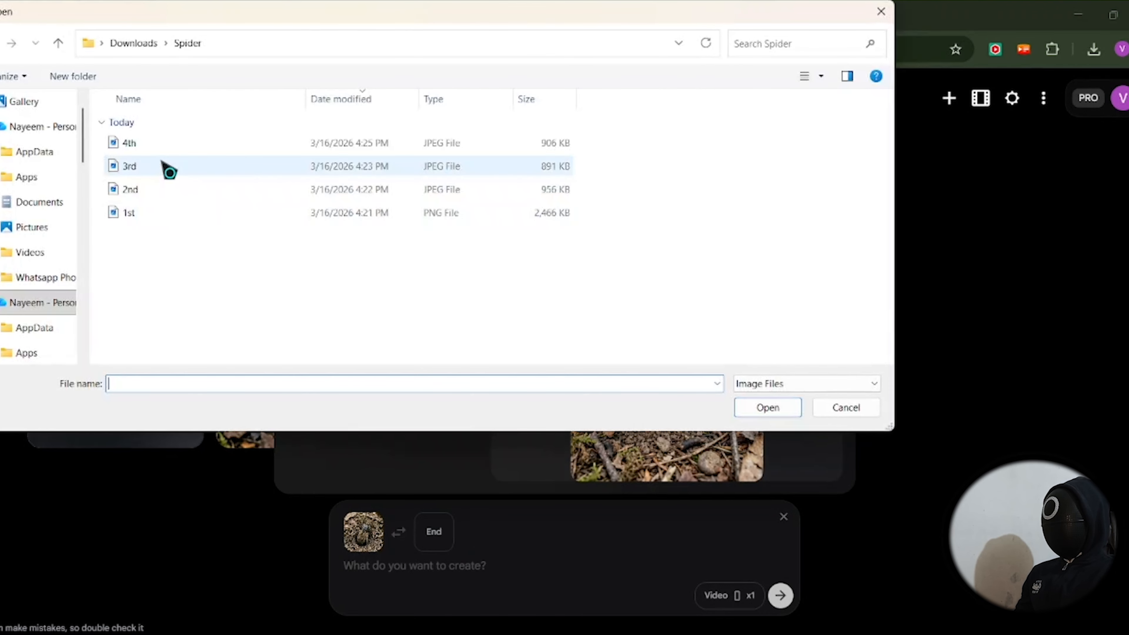
click(755, 408)
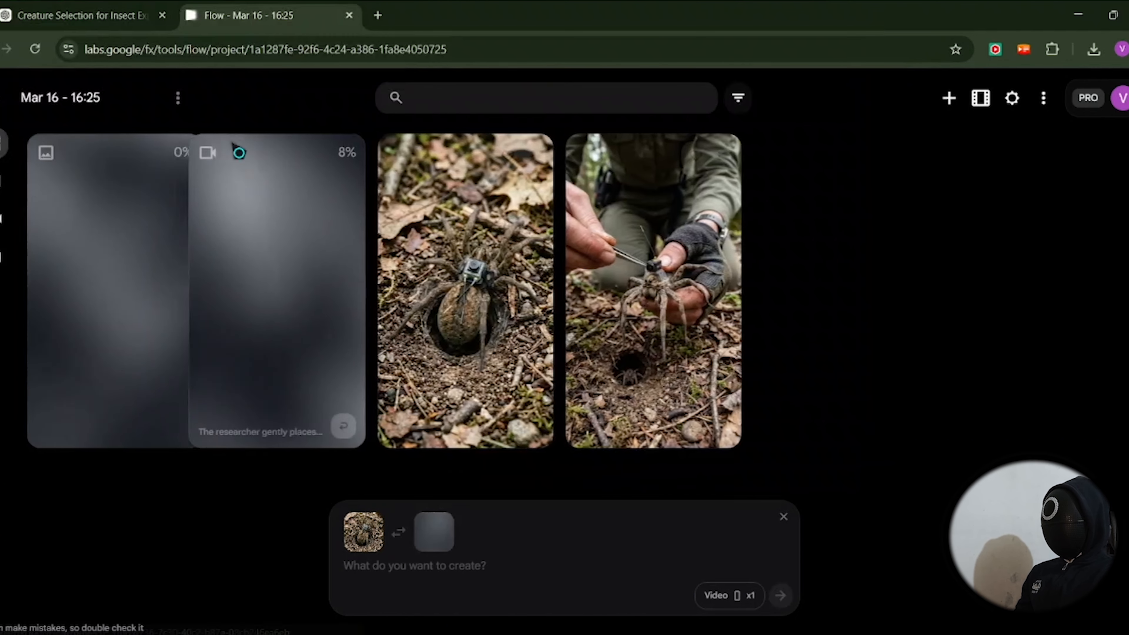
Step: Copy the full VIDEO 2 text in ChatGPT, through the Vertical 9:16 line, into the prompt for the 2nd-to-3rd frame video
click(99, 14)
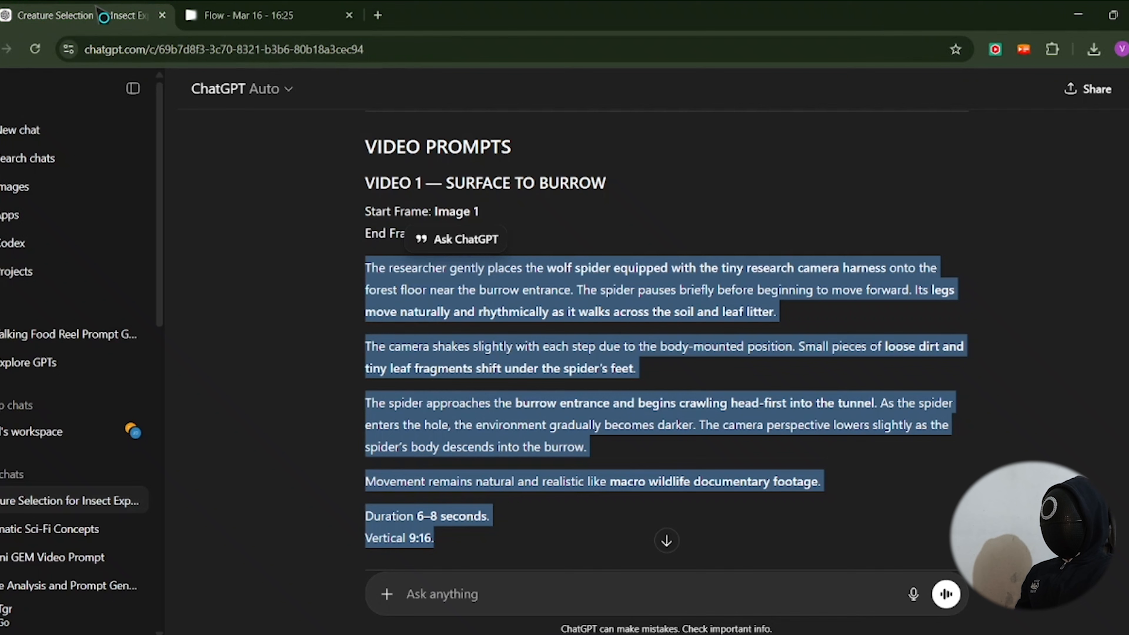
scroll(556, 407, down, 6)
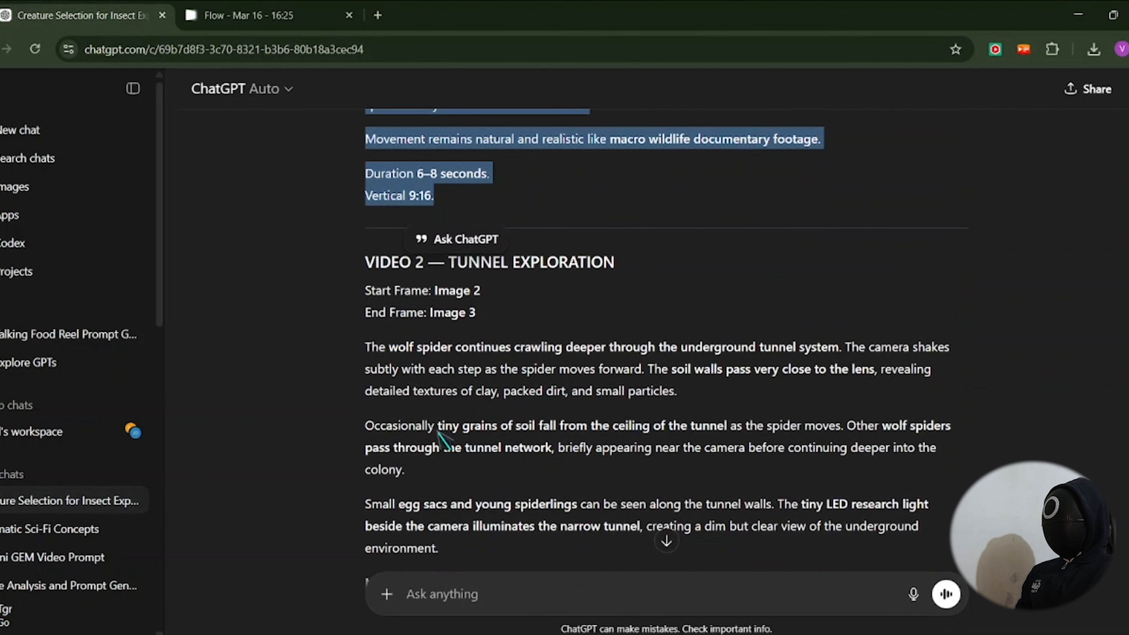
scroll(440, 438, down, 2)
drag(368, 250, 518, 482)
key(ctrl+c)
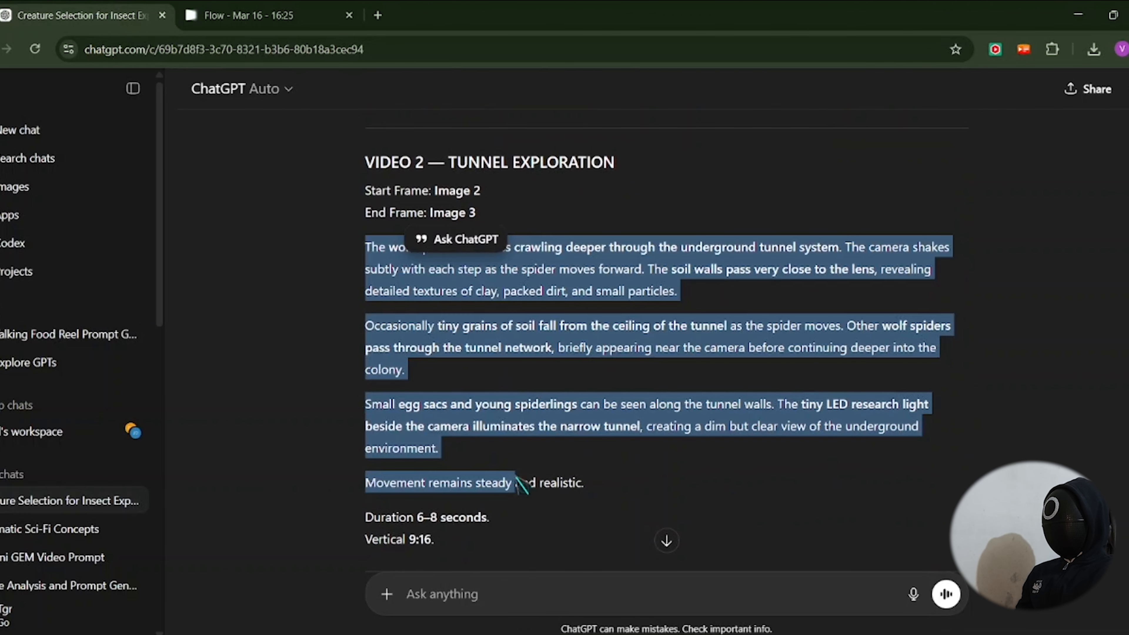
click(267, 4)
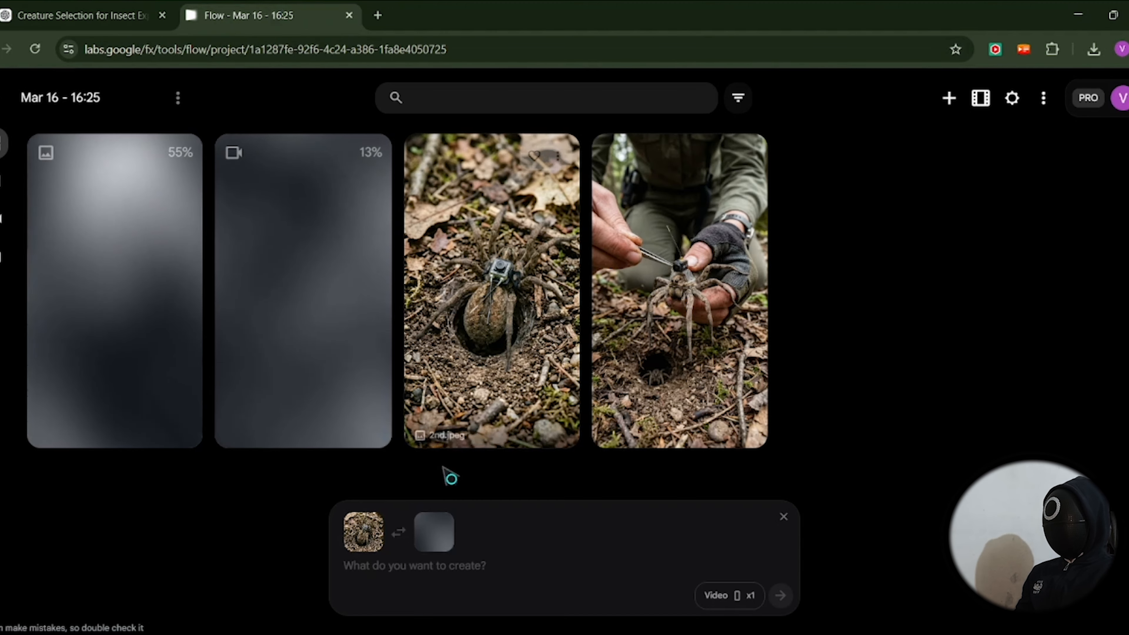
click(475, 577)
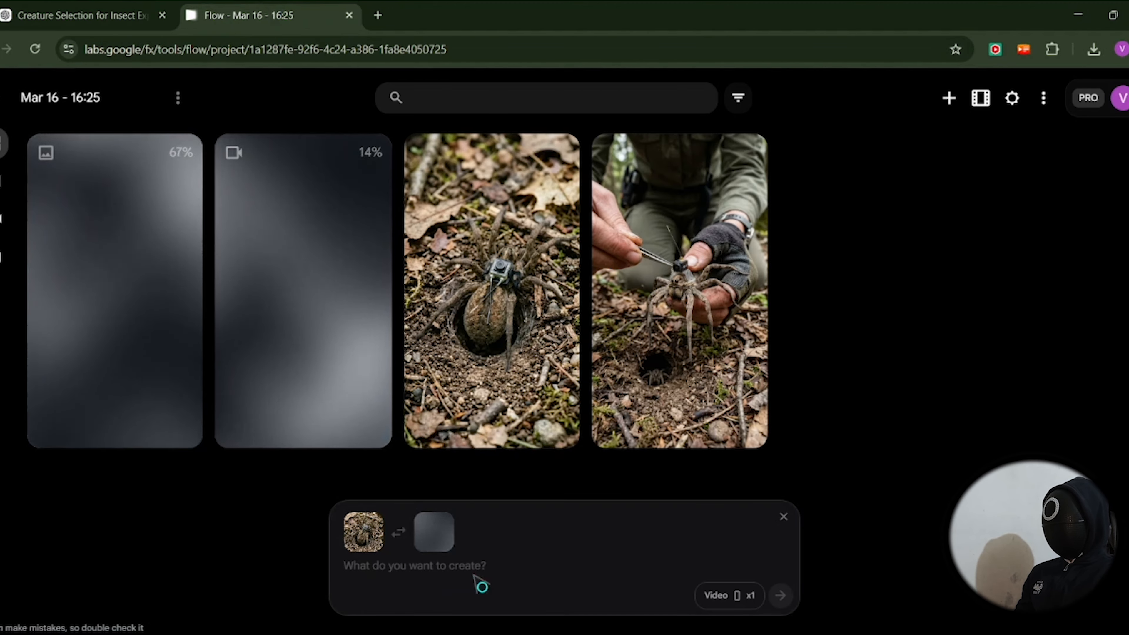
key(ctrl+v)
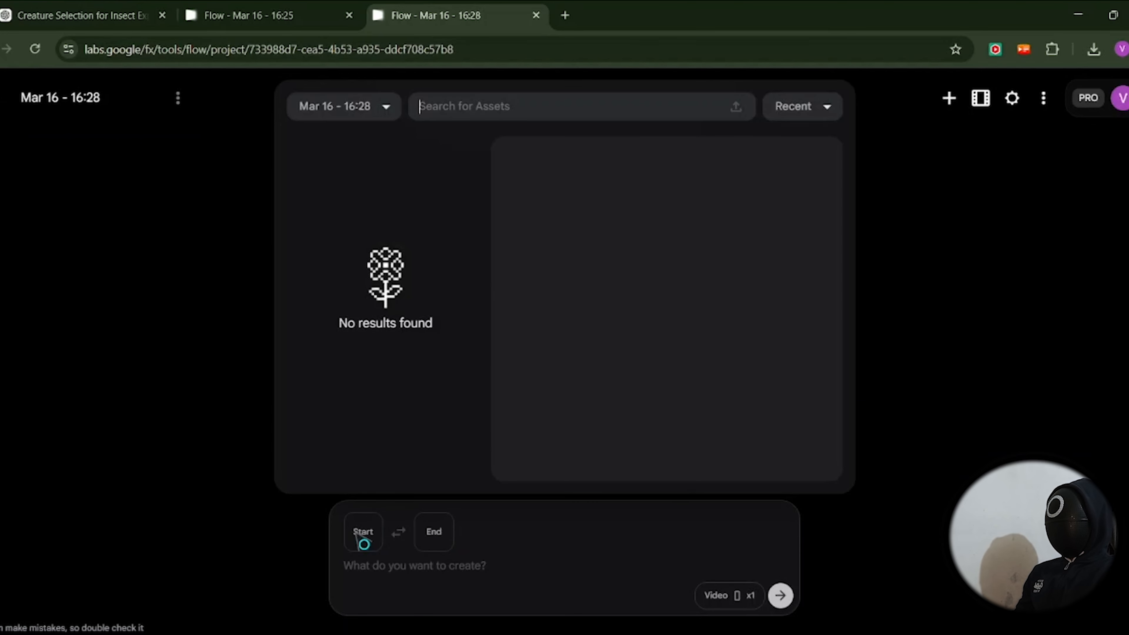
Step: In the Mar 16 - 16:28 Flow project, upload the 3rd image as the start frame and the 4th image as the end frame
click(742, 110)
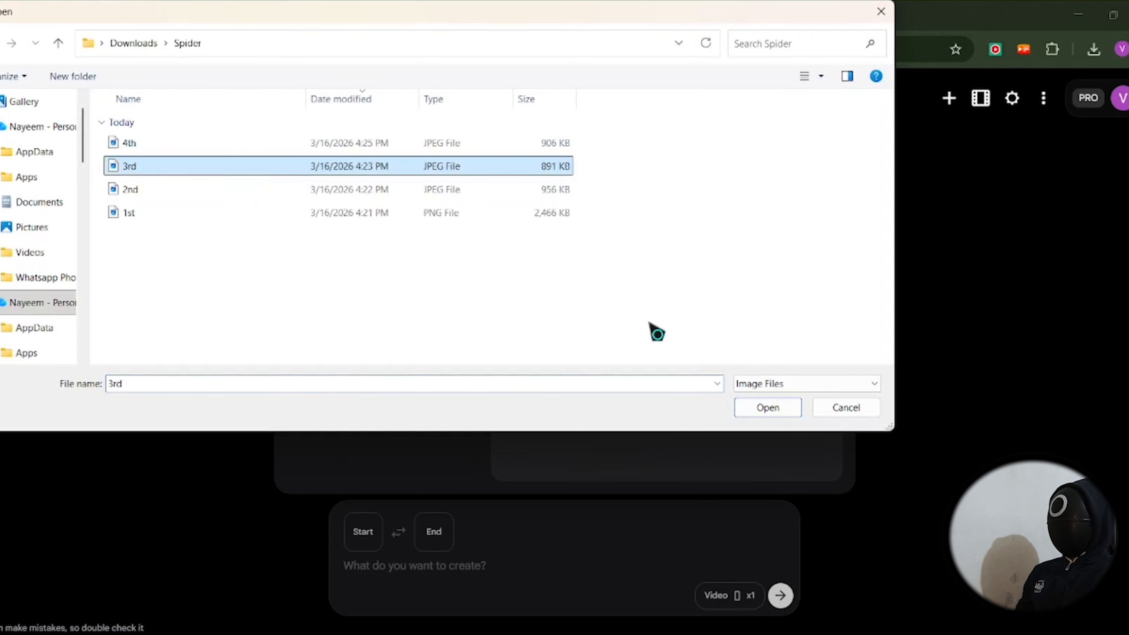
click(764, 412)
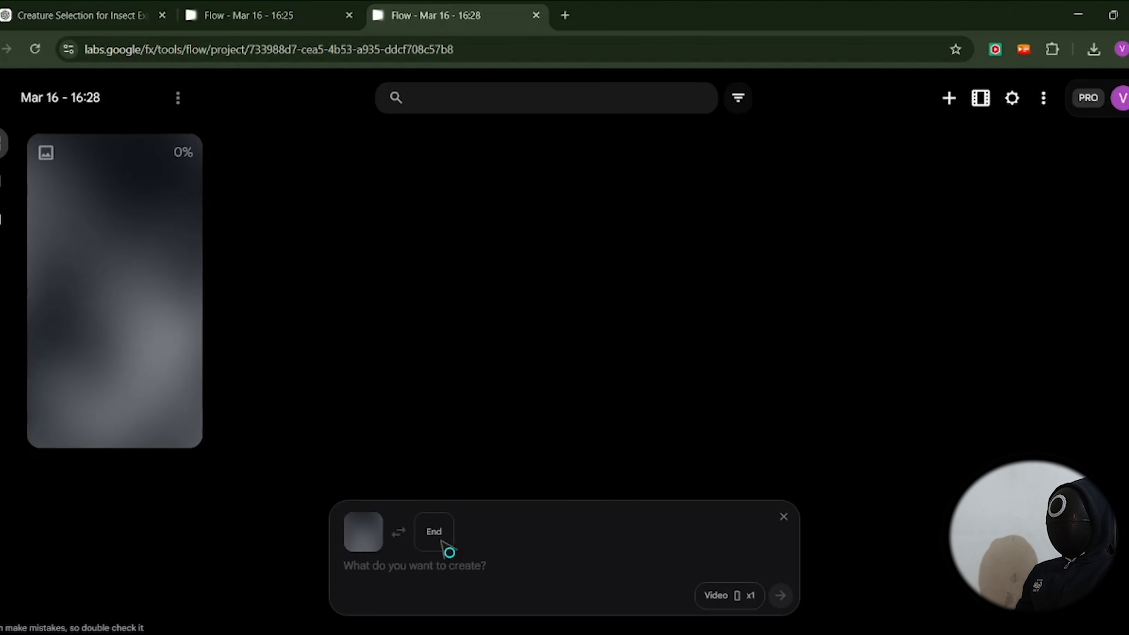
click(441, 539)
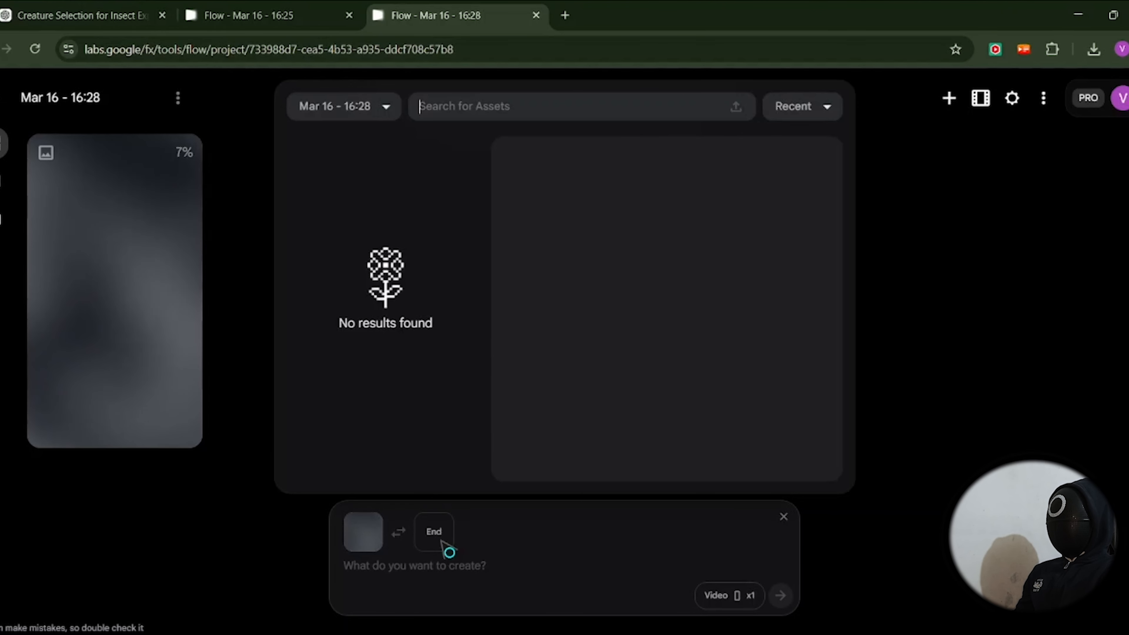
click(734, 110)
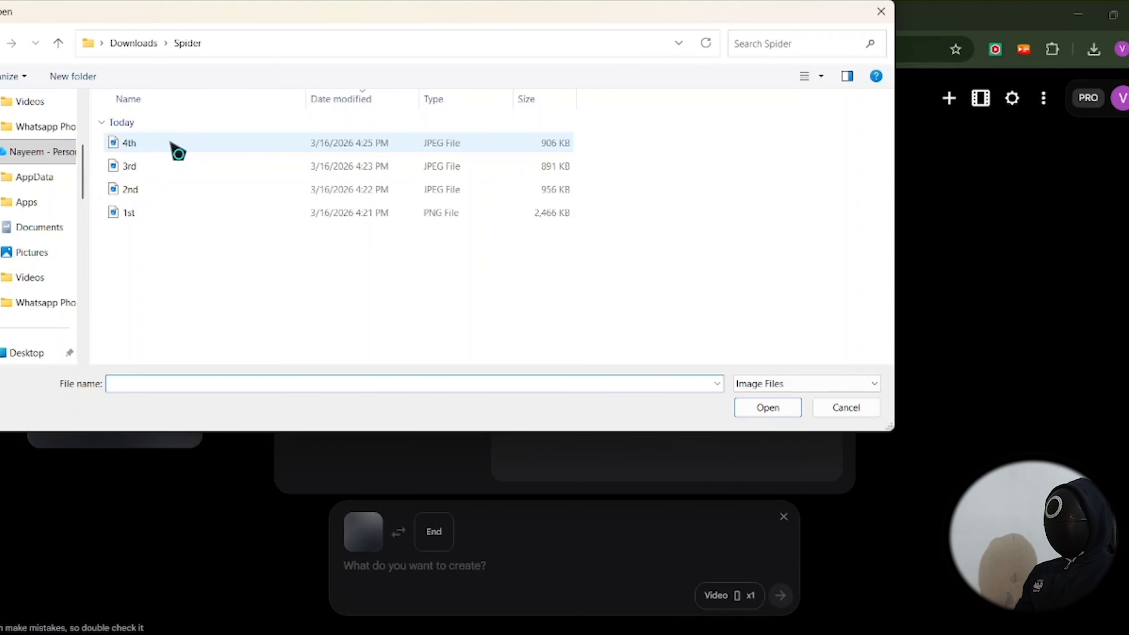
click(173, 143)
click(759, 408)
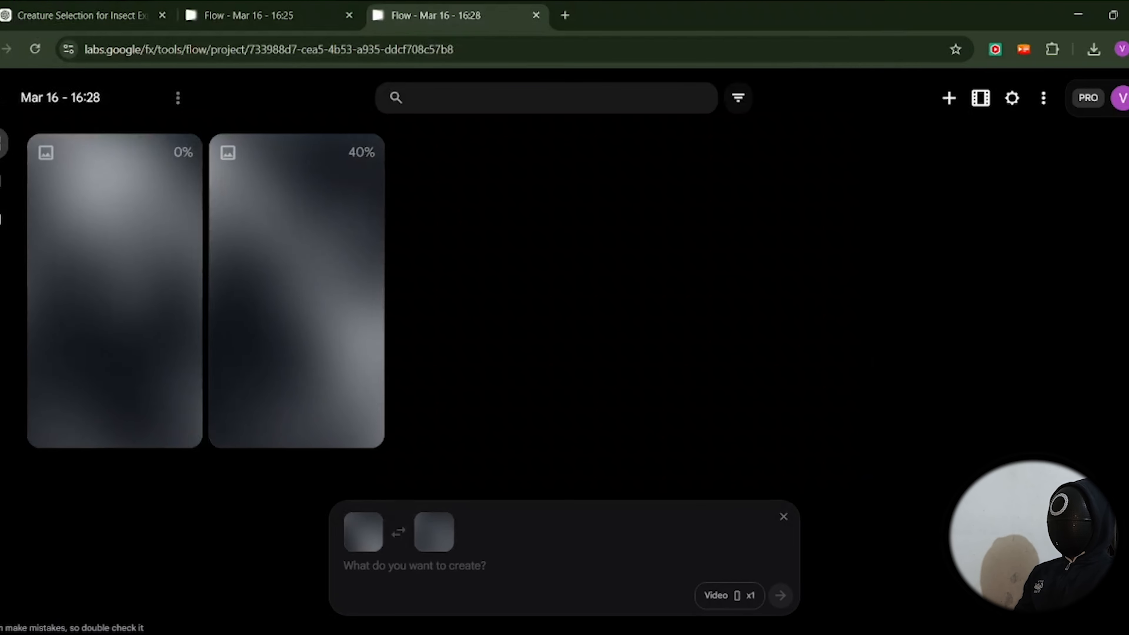
Step: Copy the ChatGPT prompt about the wolf spider in branching tunnels, through Vertical 9:16, into the Mar 16 - 16:28 Flow project's video prompt
click(66, 15)
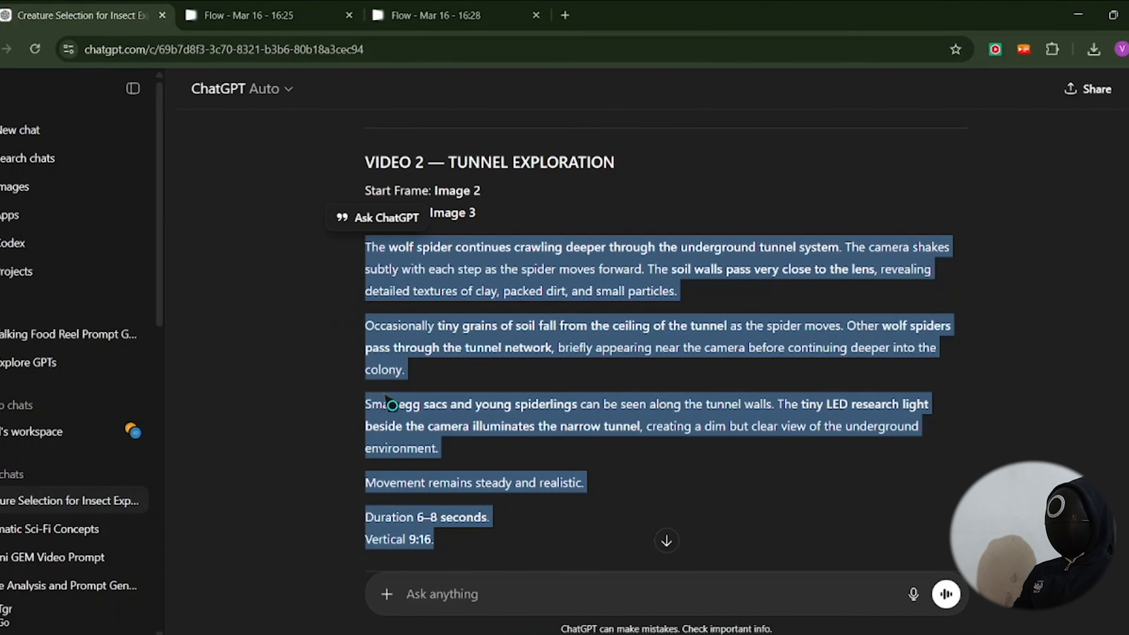
scroll(392, 405, down, 6)
drag(371, 359, 649, 427)
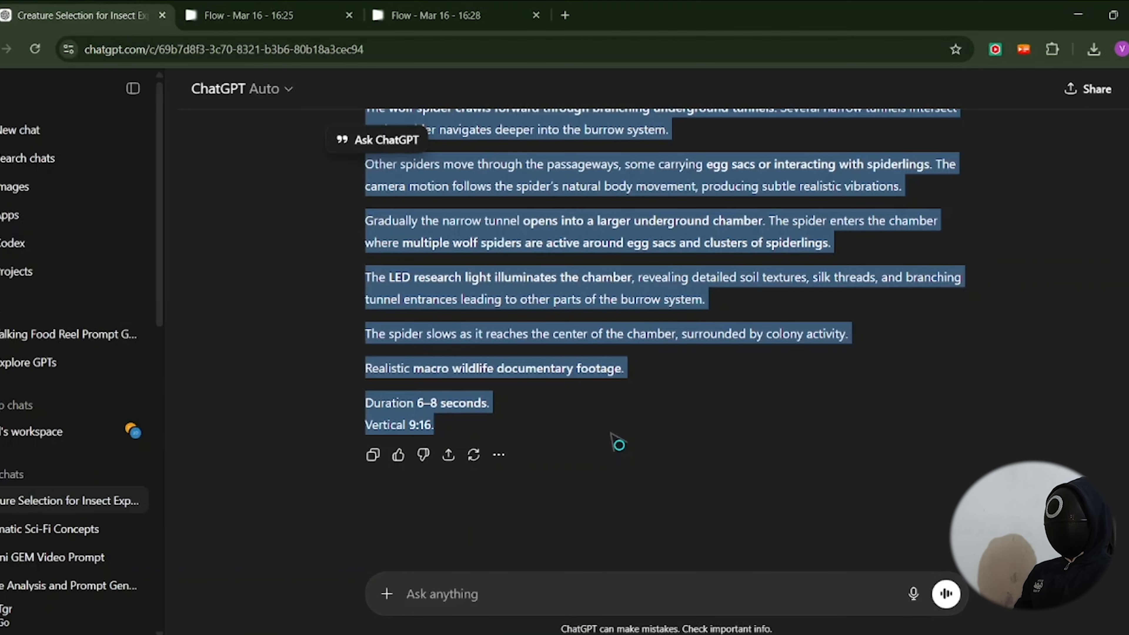
click(460, 14)
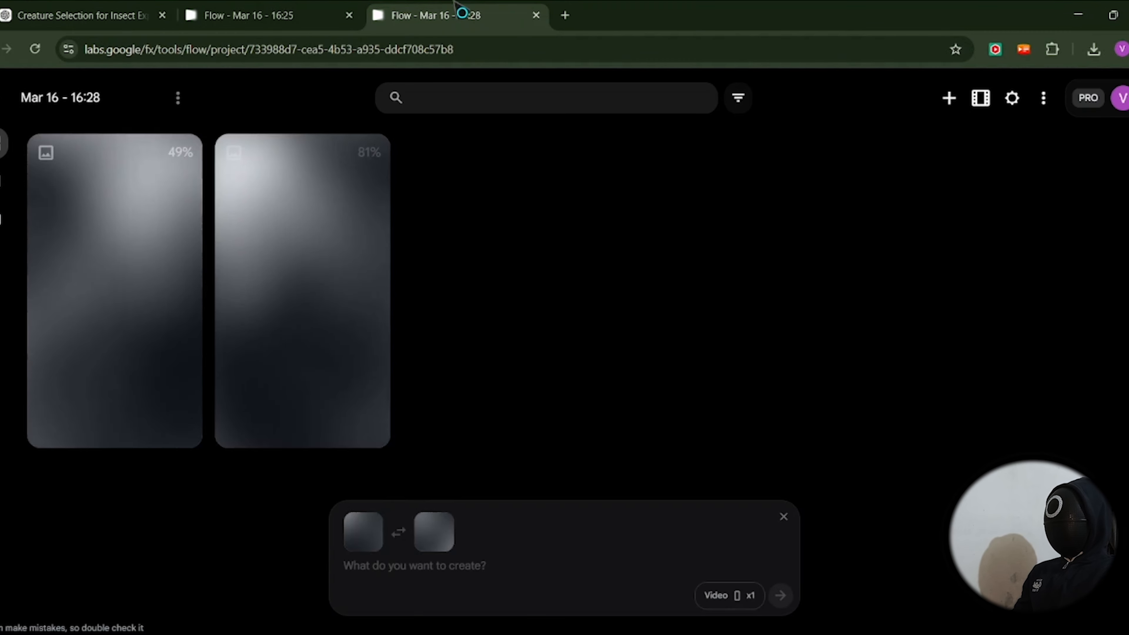
click(400, 564)
key(ctrl+v)
Step: Open the first generated video in the Mar 16 - 16:25 project, download it at 720p and go to the downloaded files in File Explorer
key(ctrl+Page_Up)
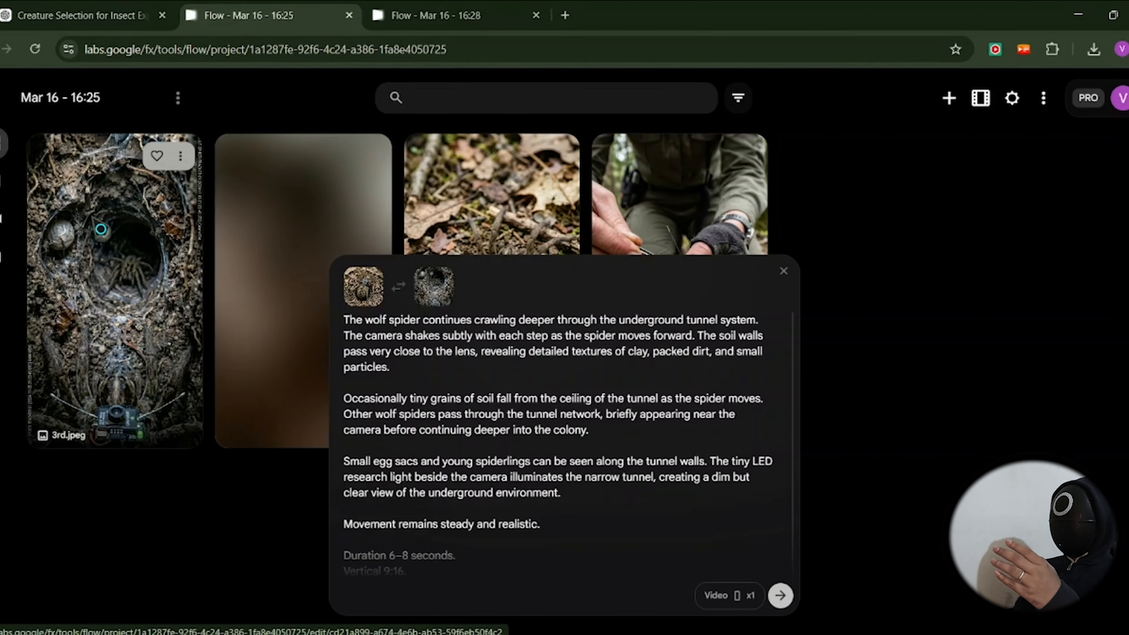
click(274, 305)
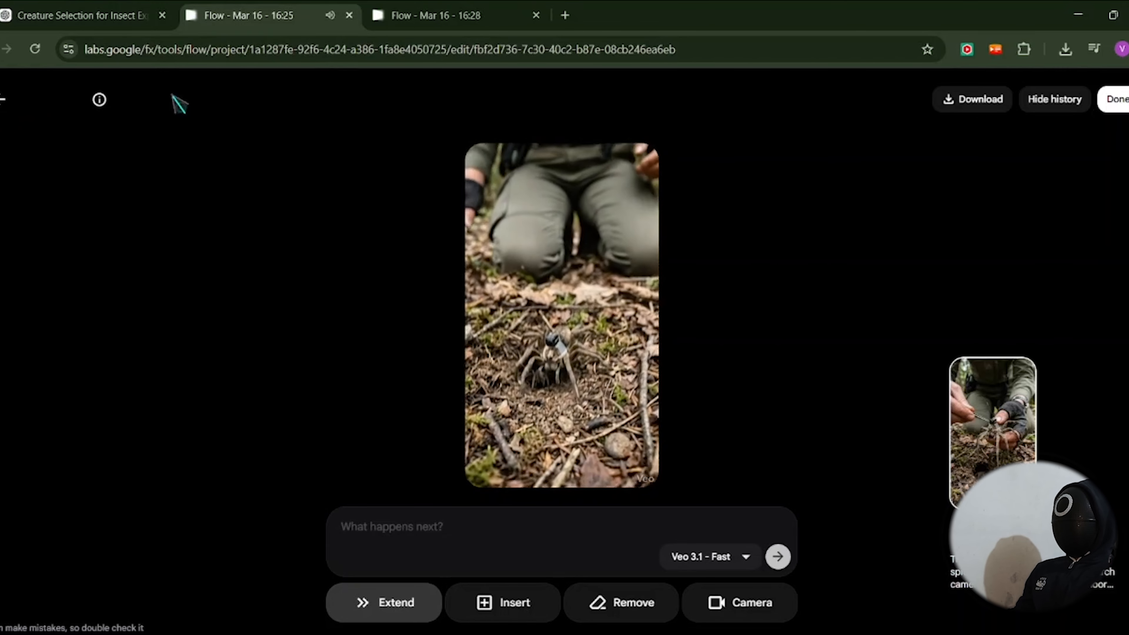
click(962, 107)
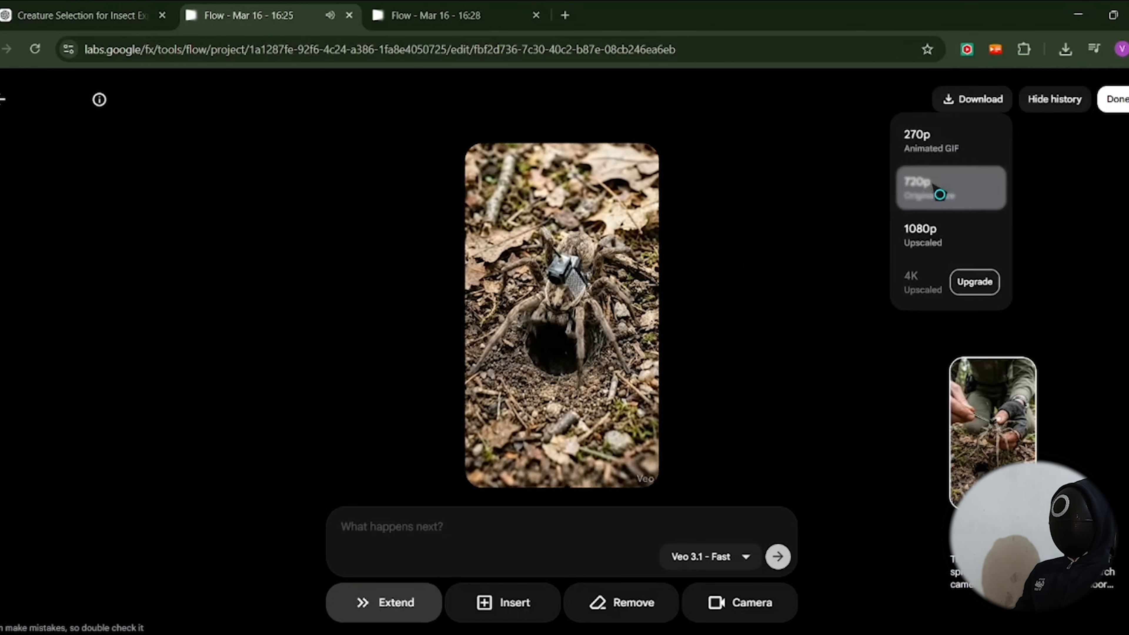
click(938, 191)
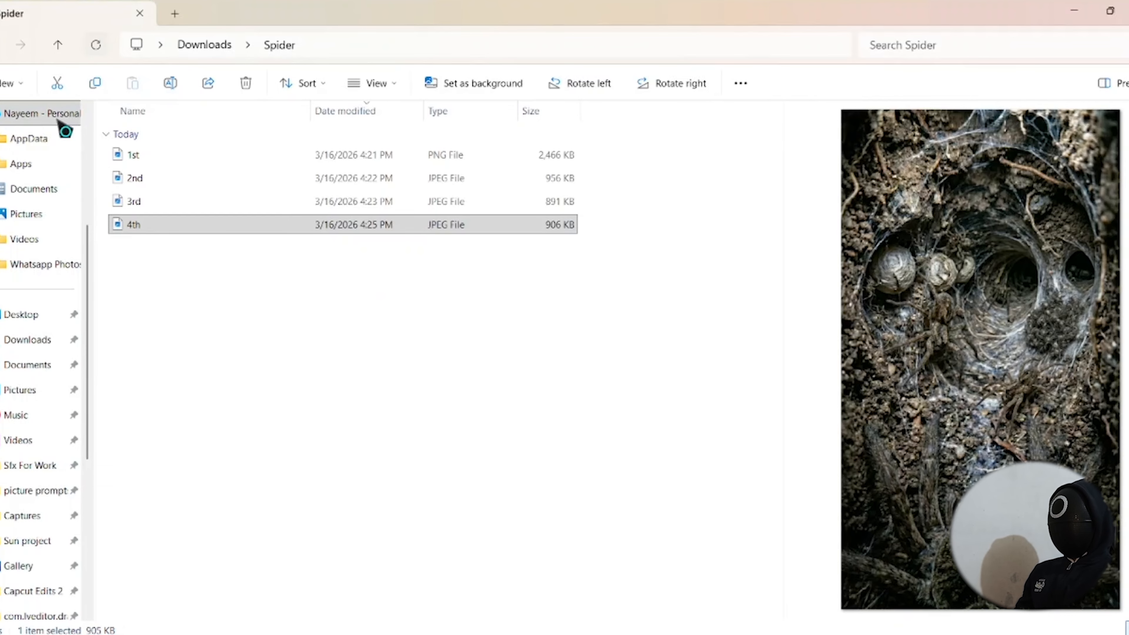
scroll(31, 181, up, 3)
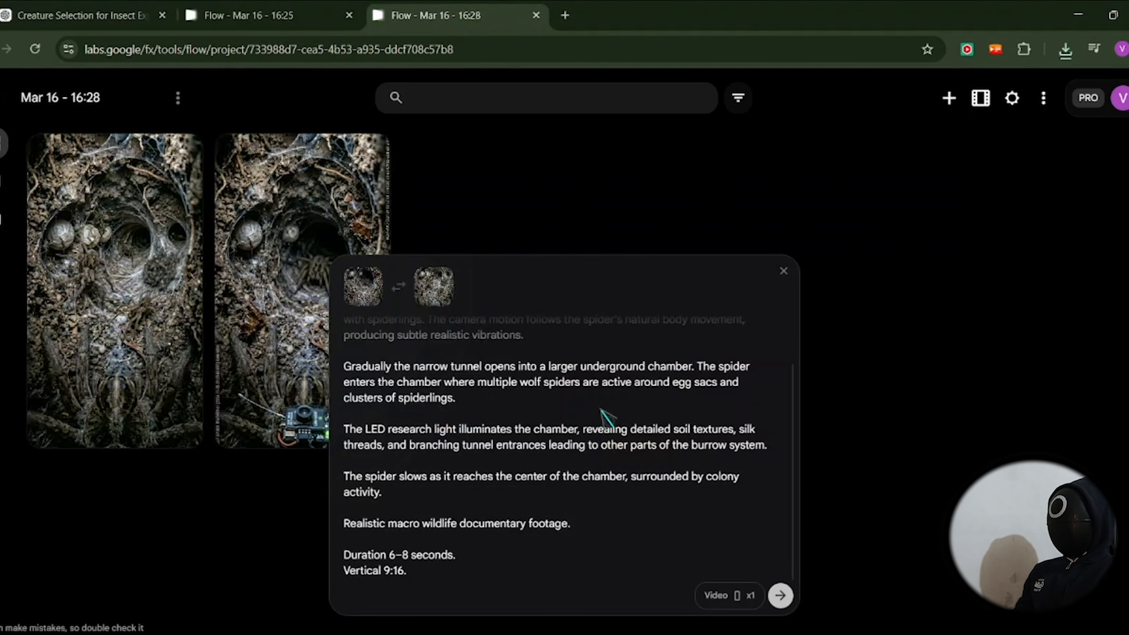
Step: Submit the 3rd-to-4th frame video prompt in the Mar 16 - 16:28 Flow project
click(782, 598)
Step: Open the generated 2nd-to-3rd frame video in the Mar 16 - 16:25 project and download it at 720p original size
click(262, 14)
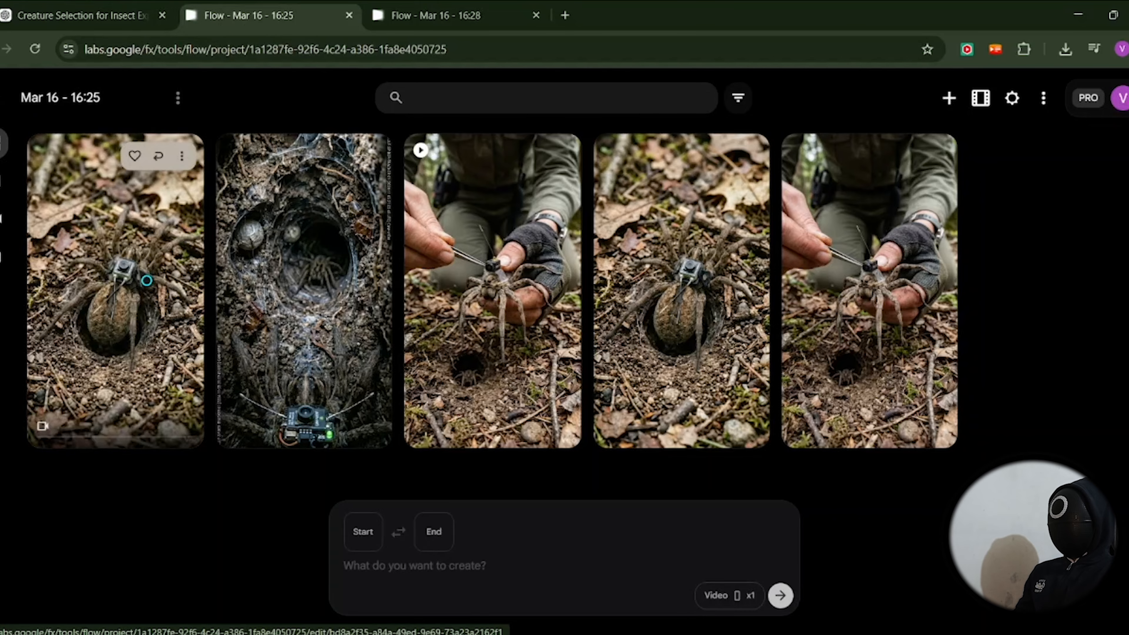
click(146, 280)
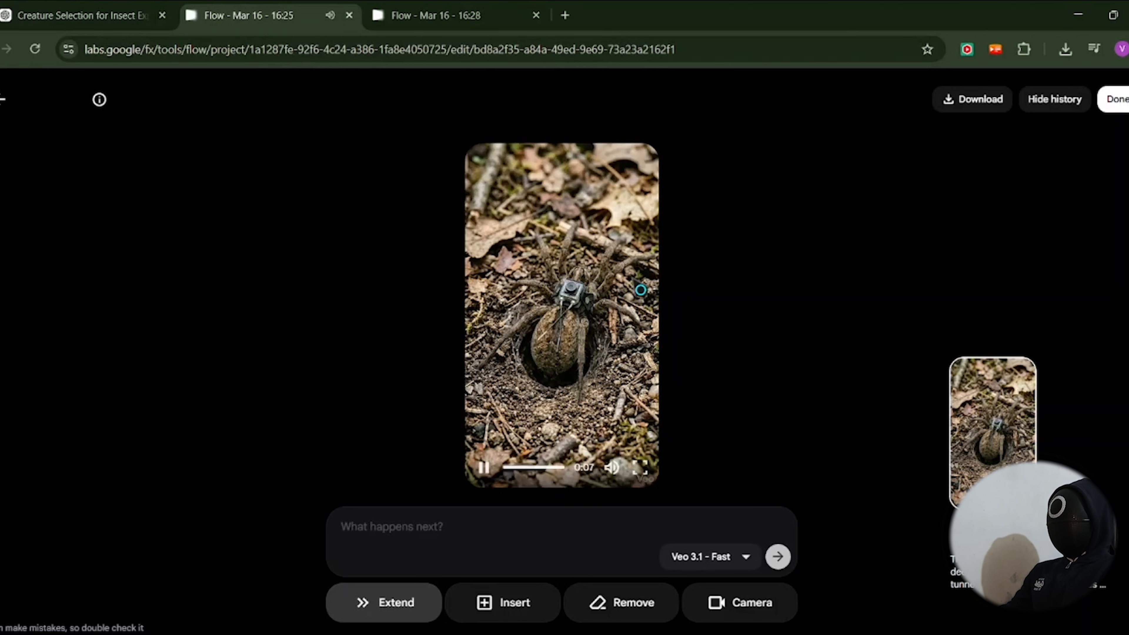
click(974, 103)
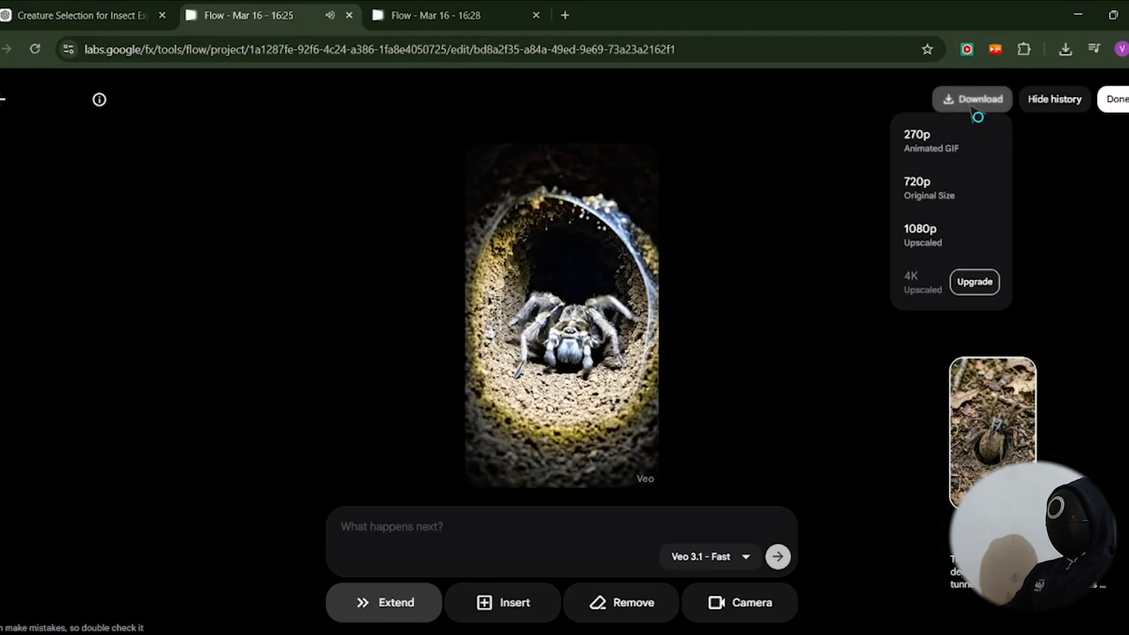
click(939, 196)
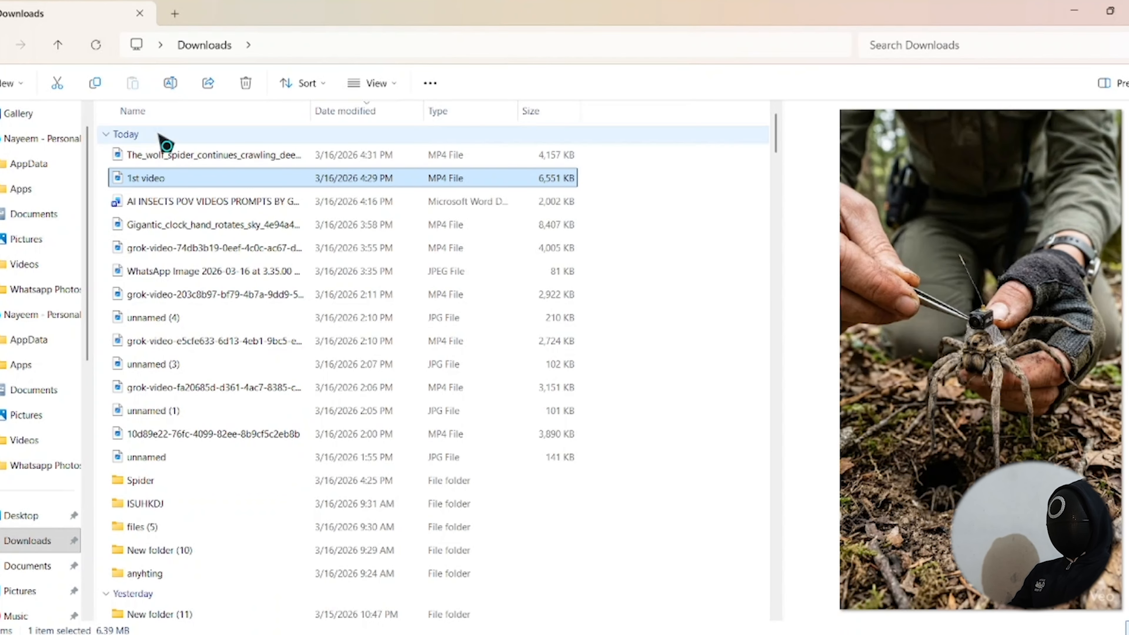
Step: Rename the newly downloaded wolf spider MP4 in the Downloads folder as 2nd video
click(157, 155)
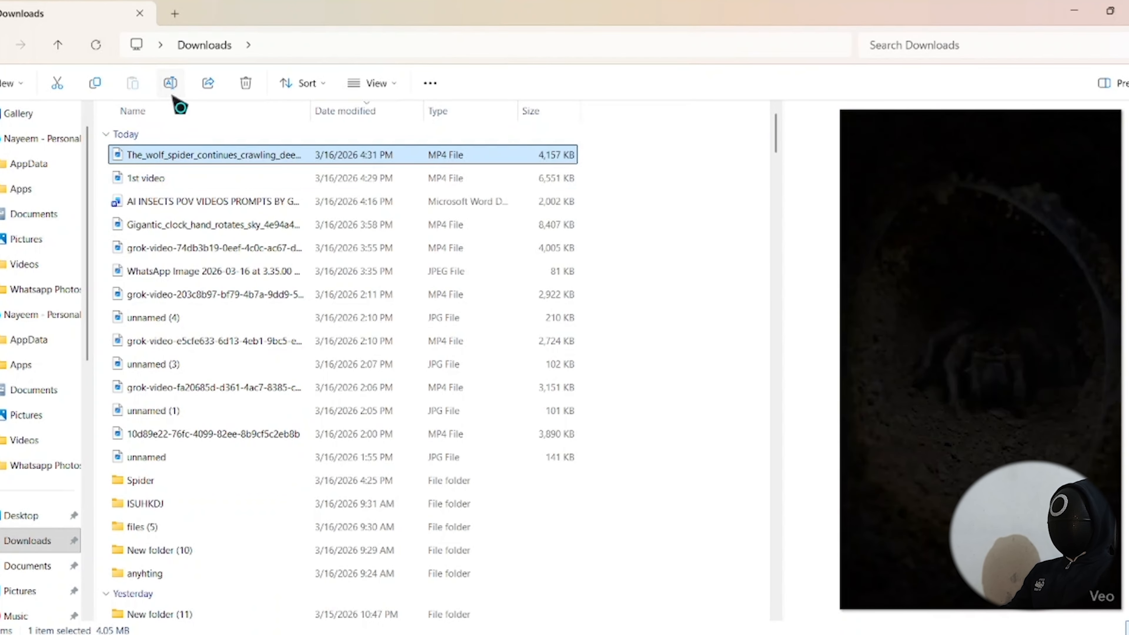
click(173, 91)
text(vi)
key(BackSpace)
key(BackSpace)
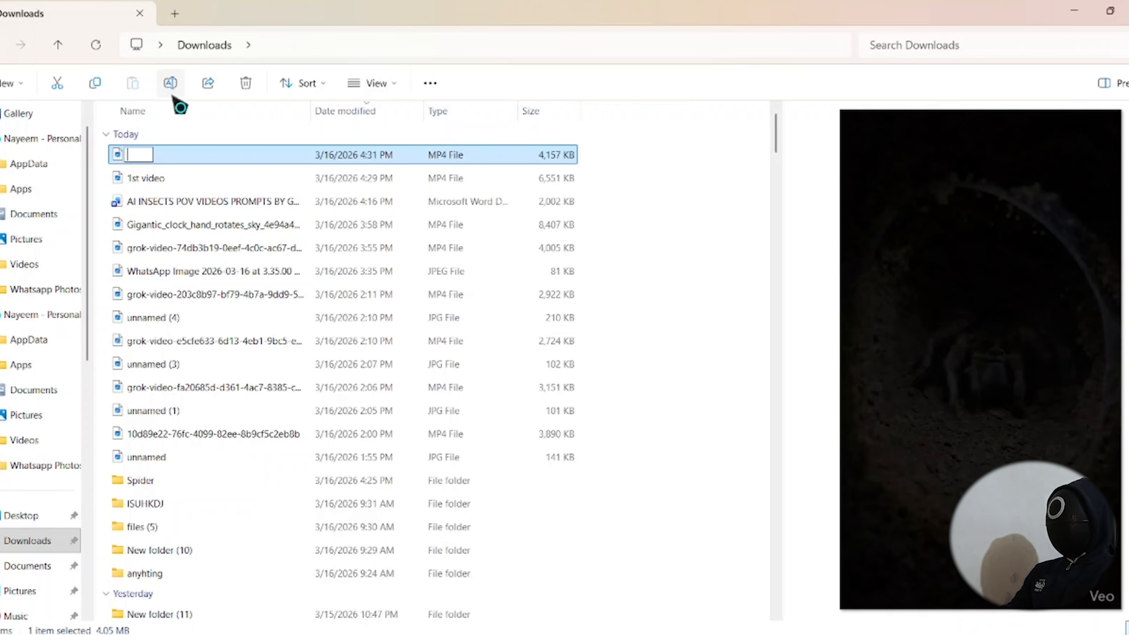
text(2nd video)
key(Return)
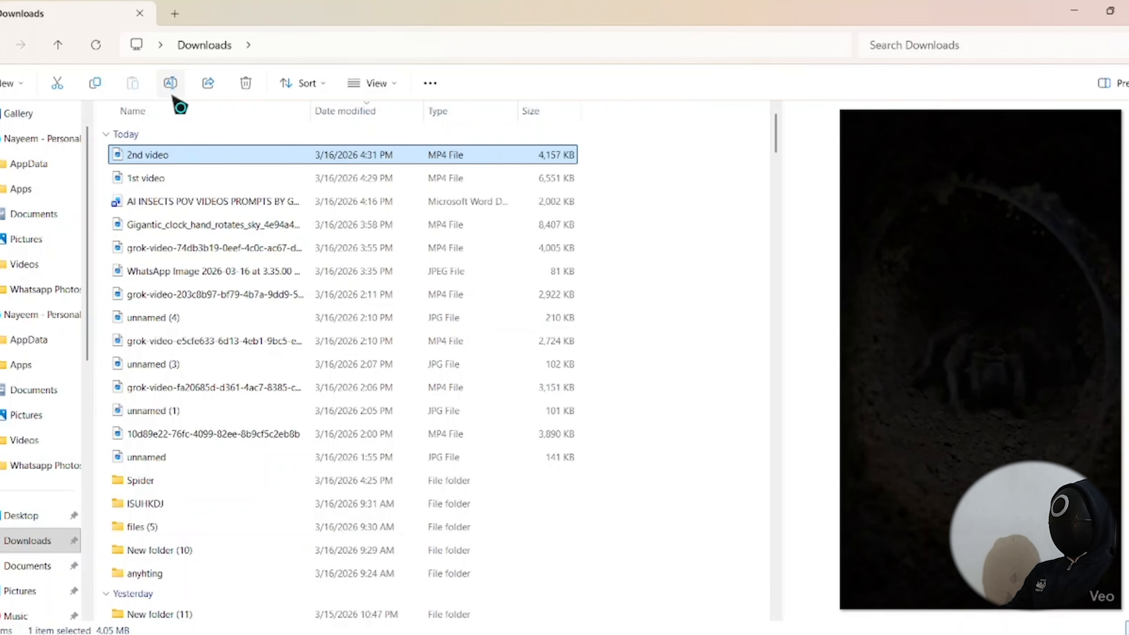
Step: Open the generated 3rd-to-4th frame video in the Mar 16 - 16:28 Flow project, download it at 720p and close the project
key(alt+Tab)
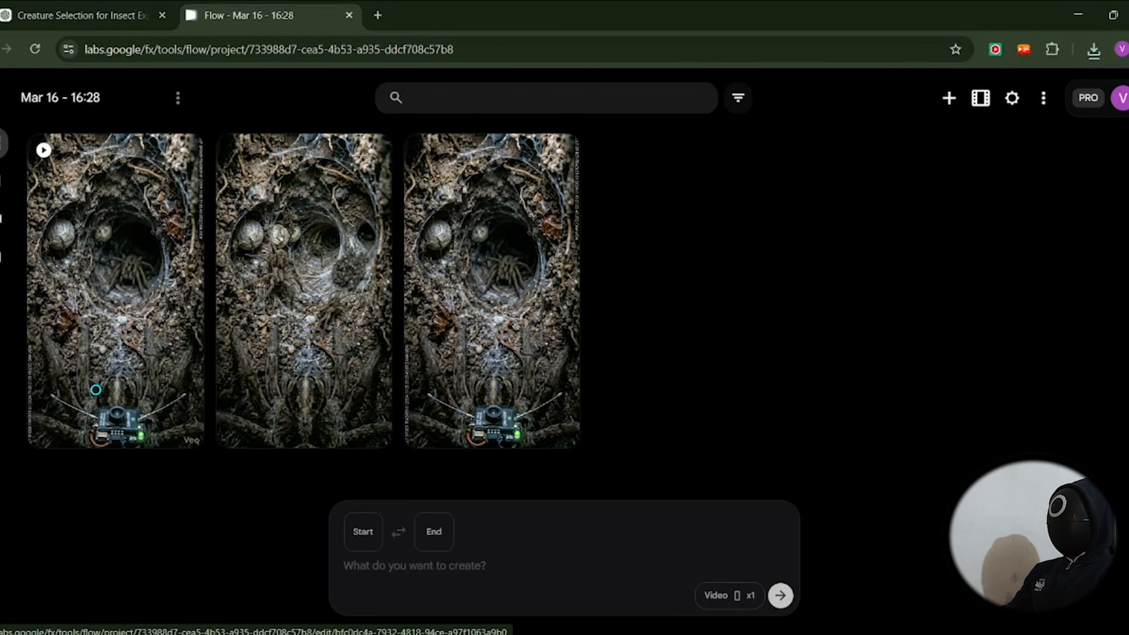
click(95, 390)
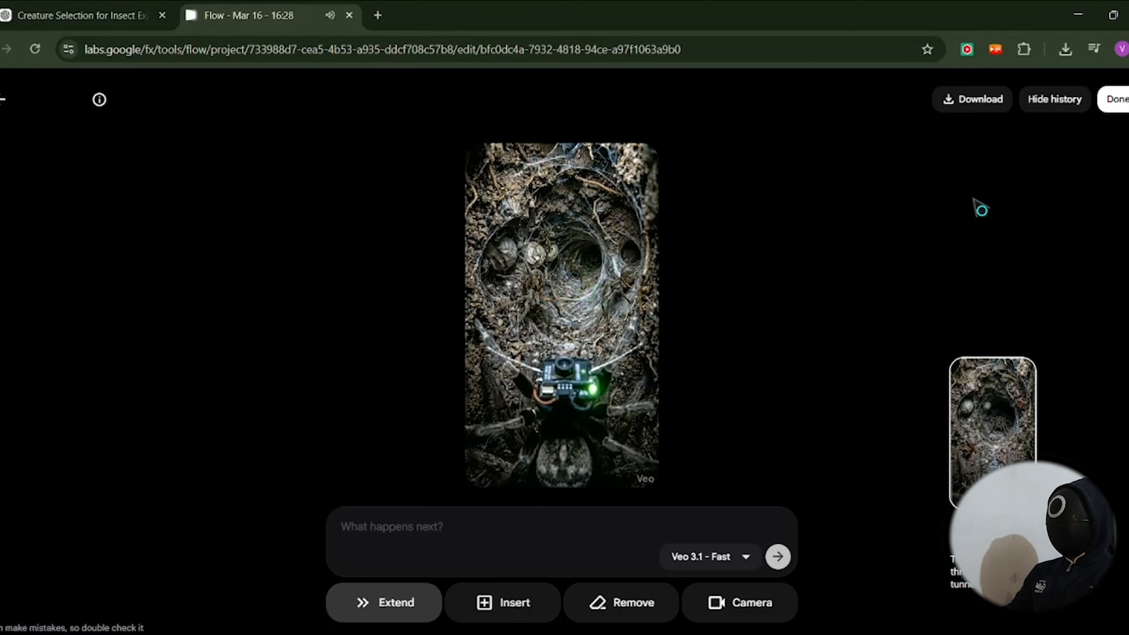
click(967, 99)
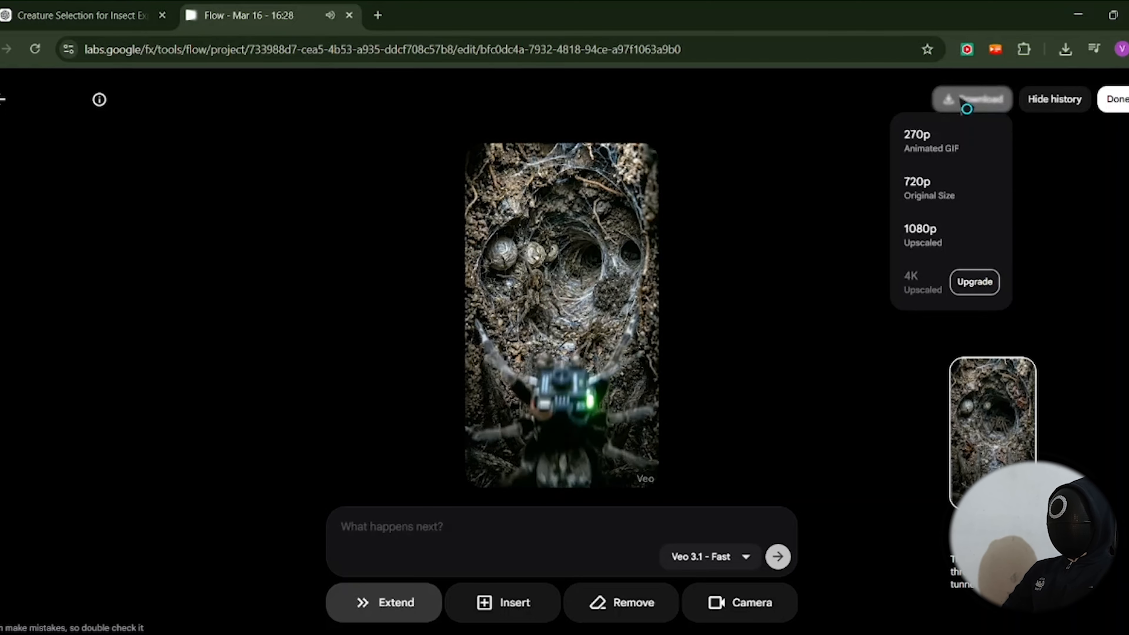
click(945, 188)
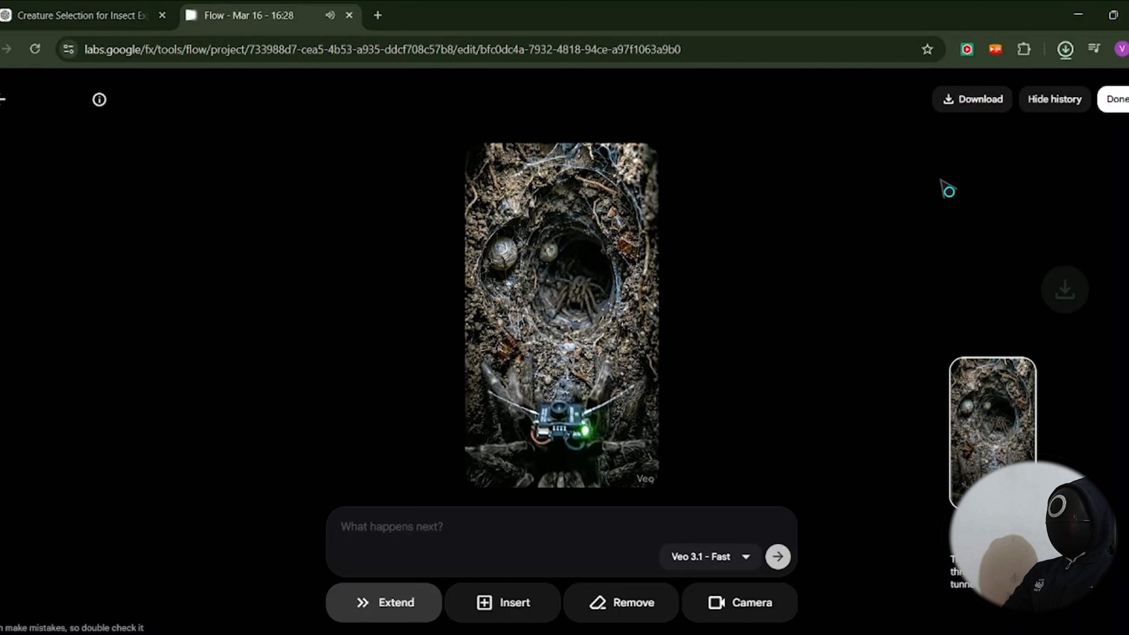
click(349, 15)
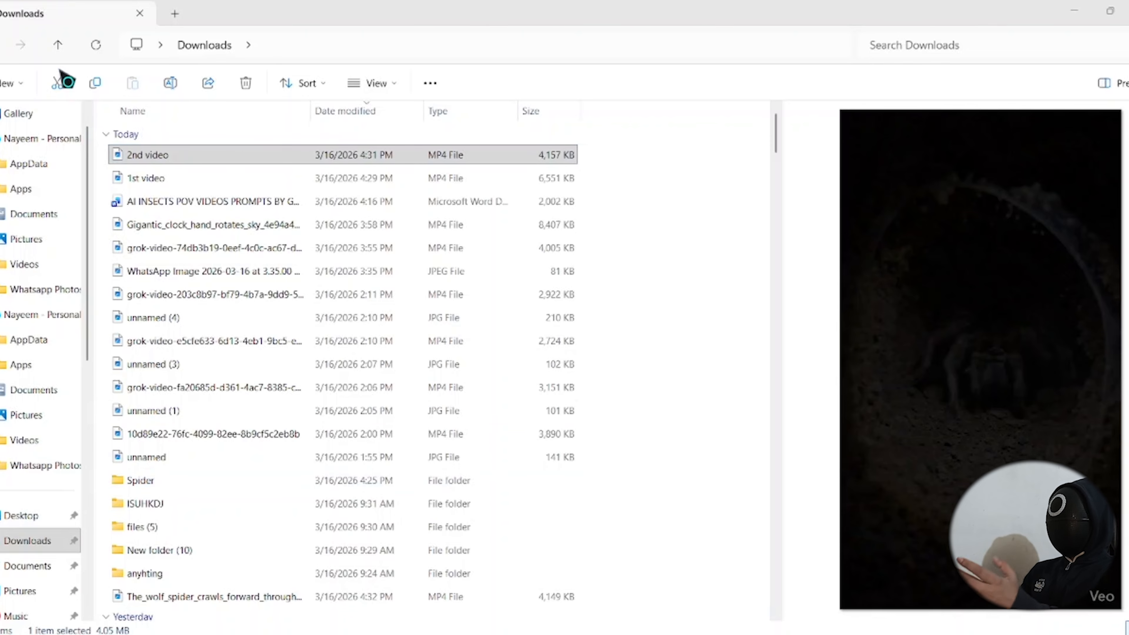
Step: Refresh the Downloads folder and rename the newest wolf spider MP4 as 3rd video
click(103, 48)
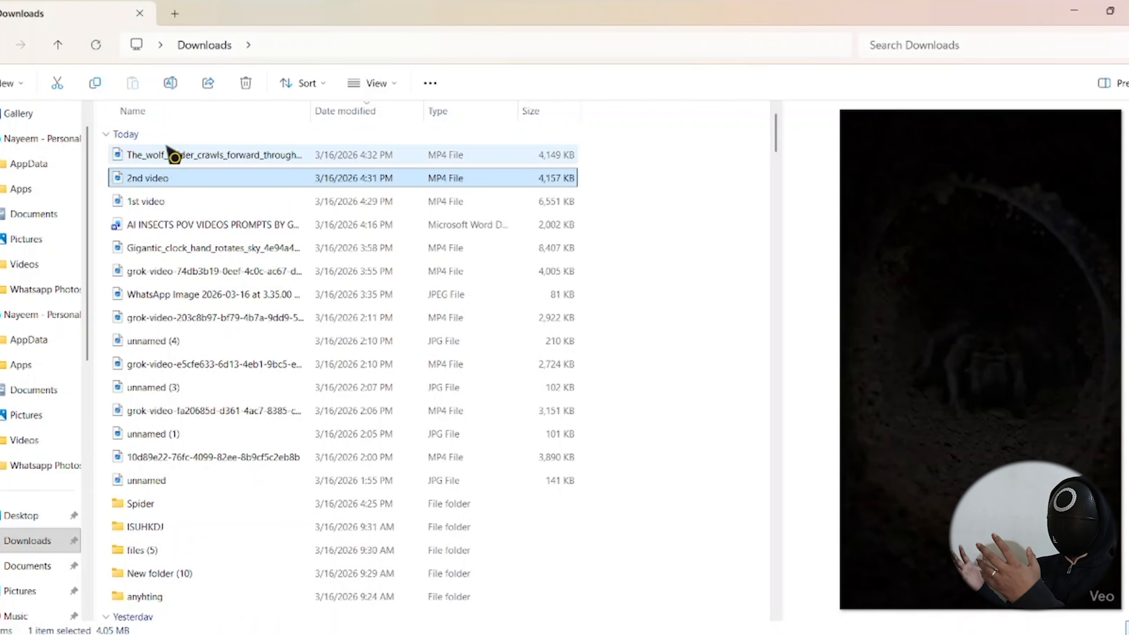
click(169, 153)
click(164, 91)
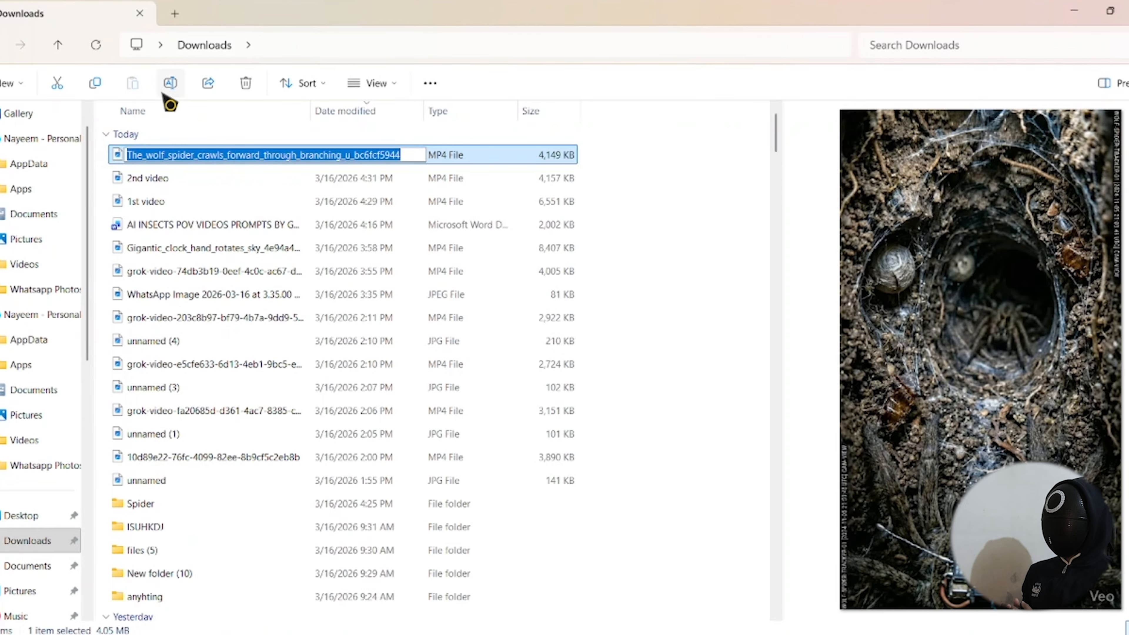
text(3rd video)
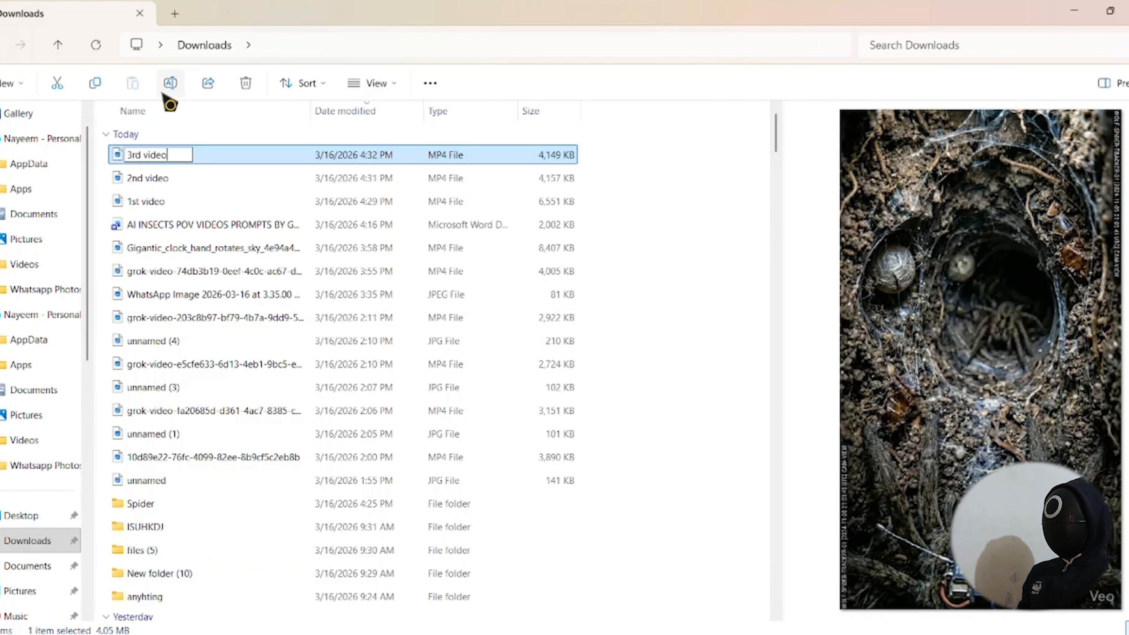
key(Return)
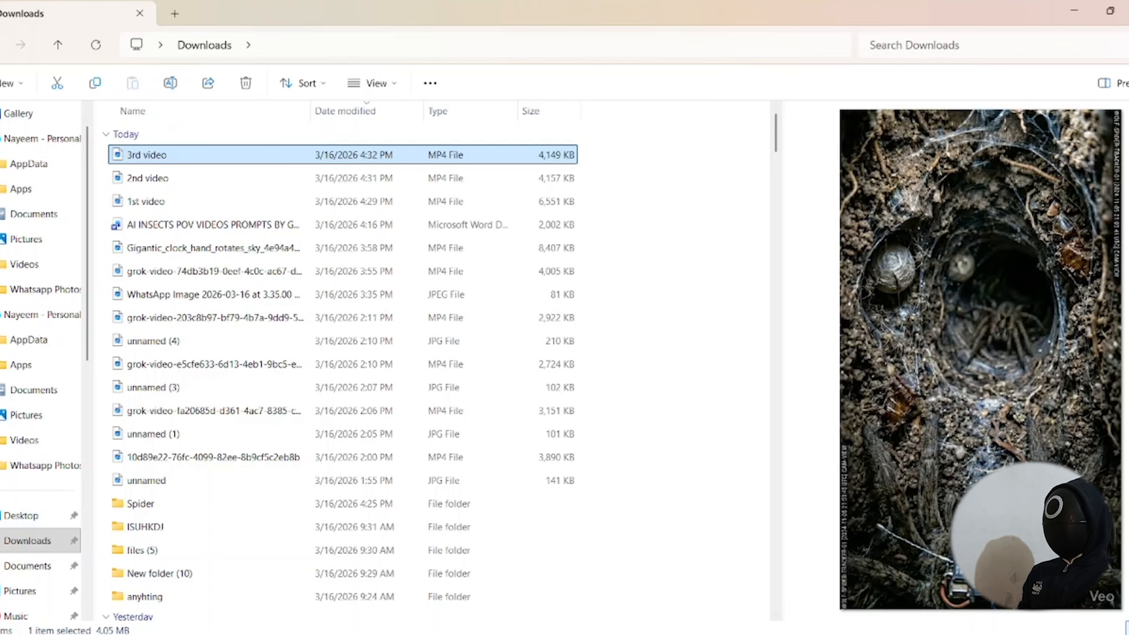
Step: Place the Downloads window over CapCut and import 1st video, 2nd video and 3rd video into the project's media
click(814, 633)
key(alt+Tab)
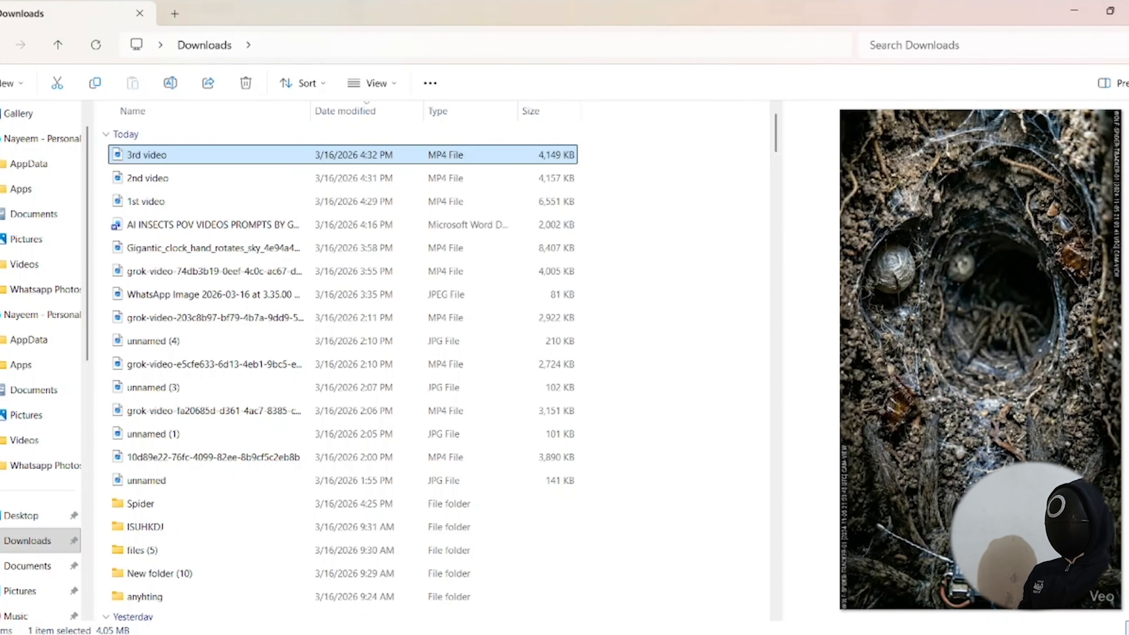
click(1126, 12)
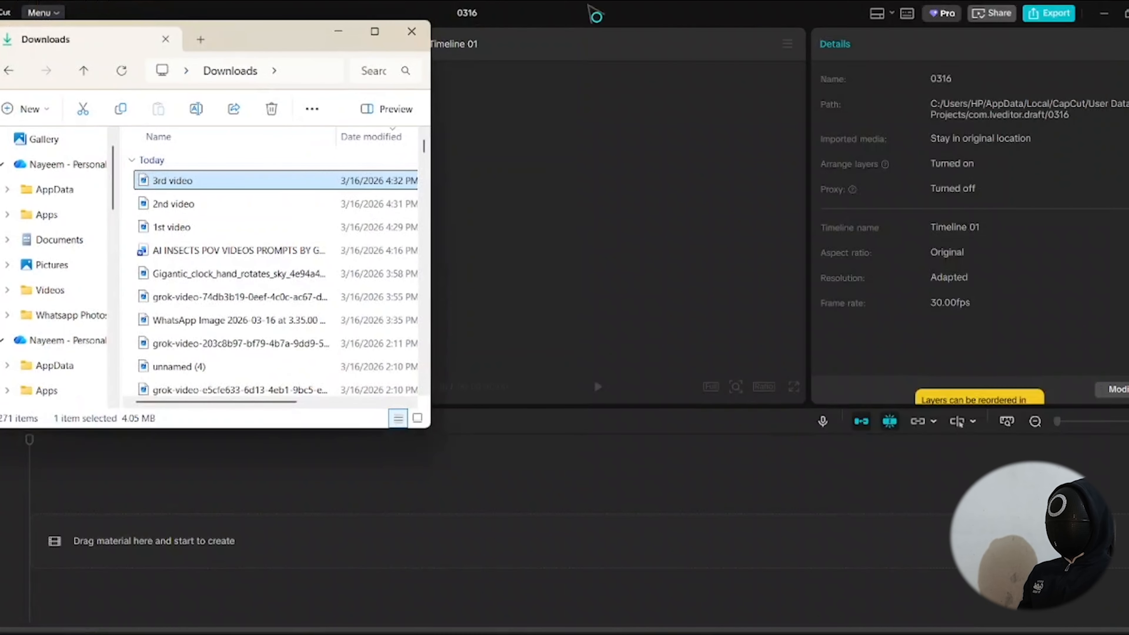
drag(304, 43, 932, 92)
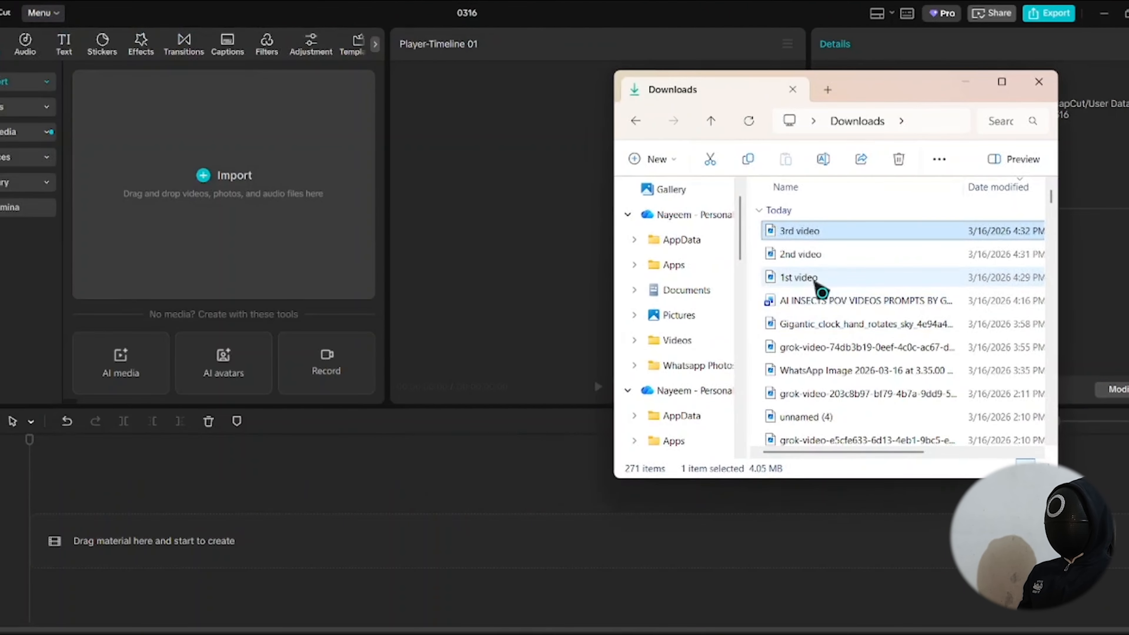
shift+click(812, 278)
drag(812, 277, 177, 213)
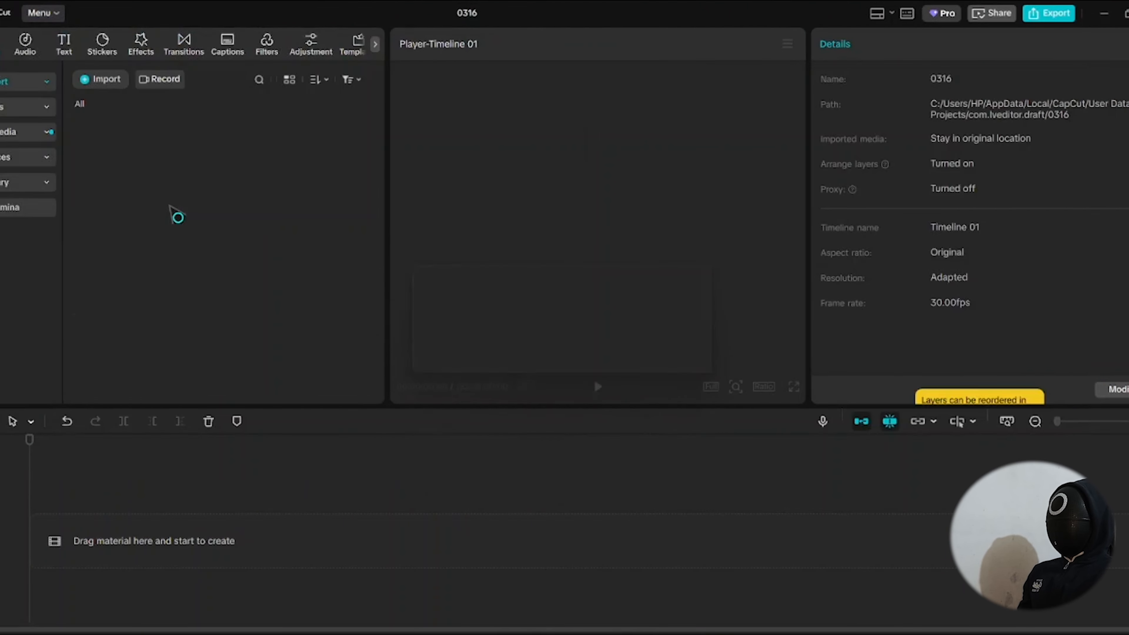
Step: Add the three clips to the timeline, arrange them in 1st, 2nd, 3rd order and scrub through the sequence to preview it
drag(117, 252, 106, 534)
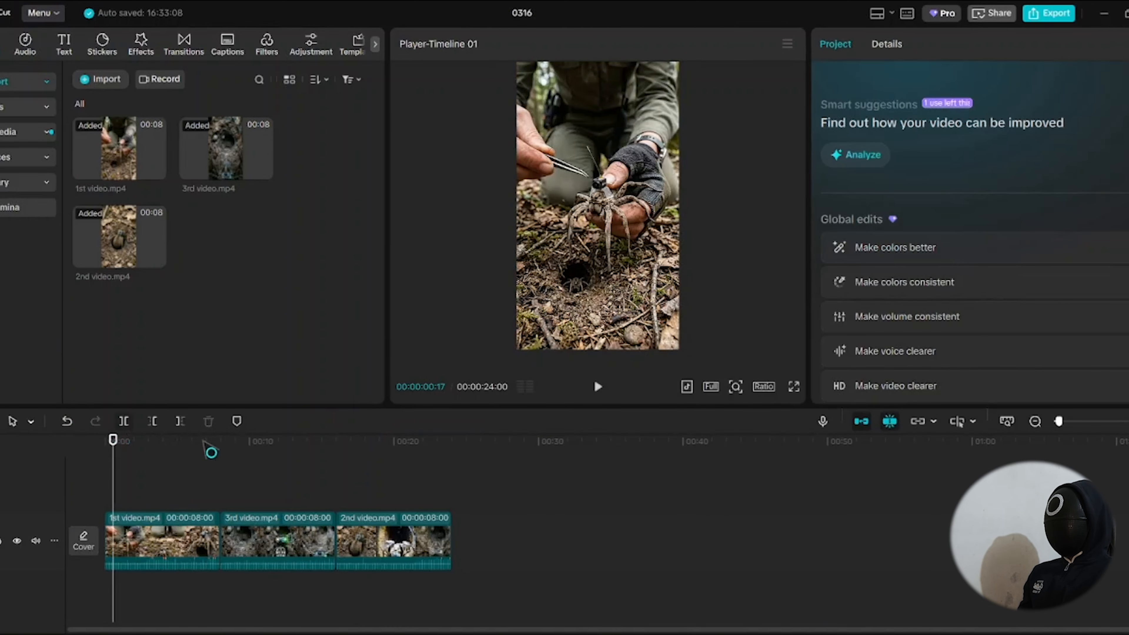
drag(384, 545, 276, 542)
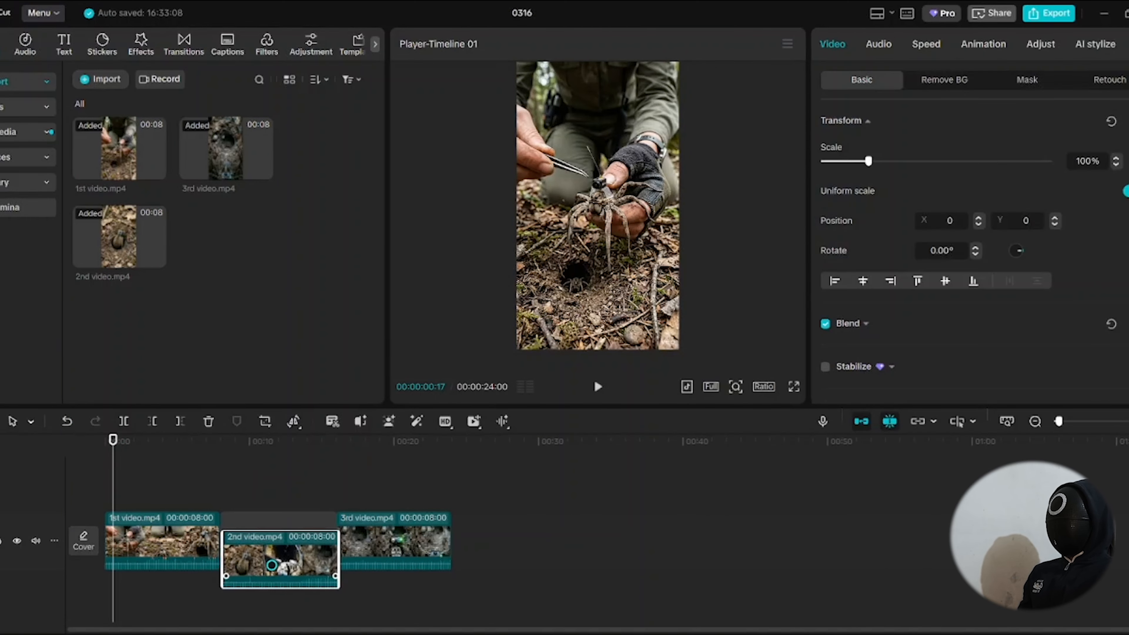
drag(129, 505, 382, 505)
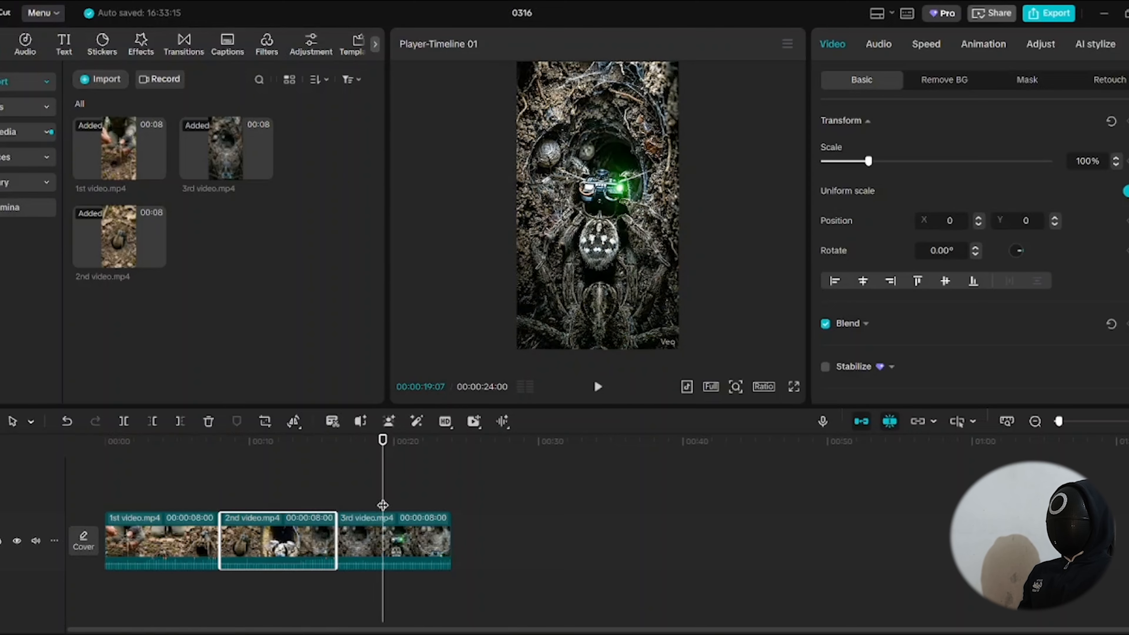
Step: Export the timeline as 0316.mp4 in 4K with HEVC at 30fps, and dismiss the sharing dialog
click(1040, 18)
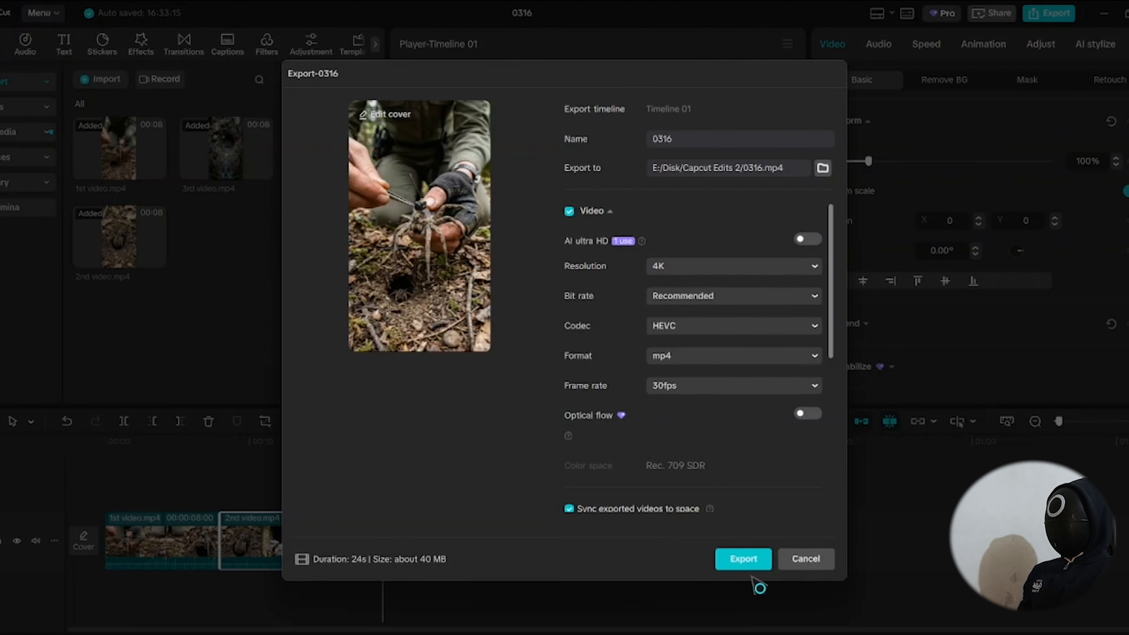
click(755, 564)
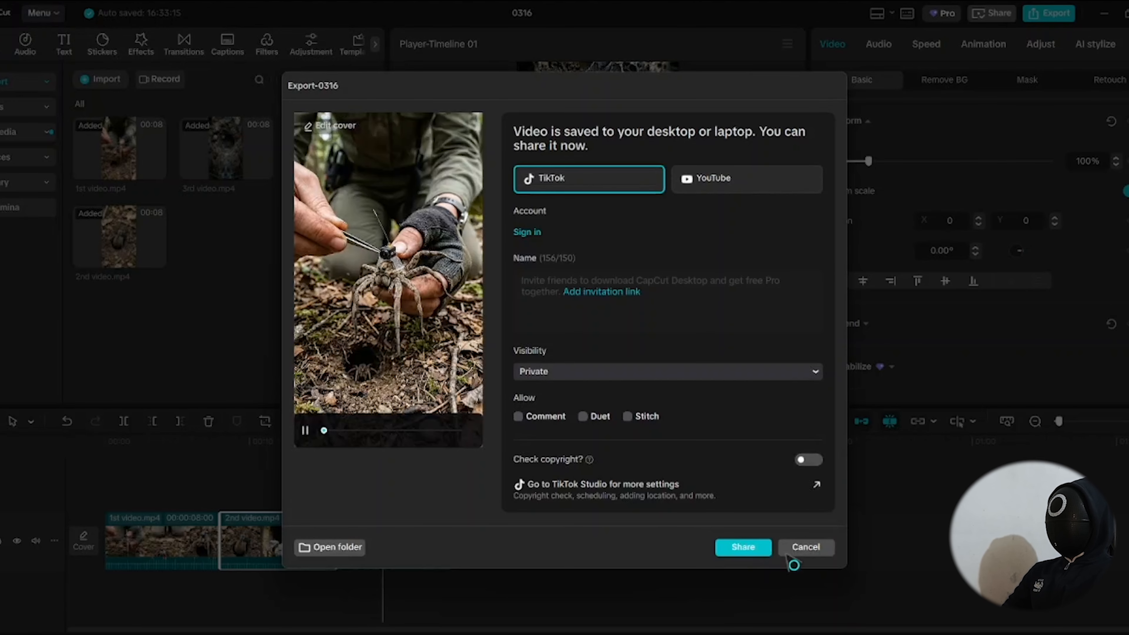
click(794, 546)
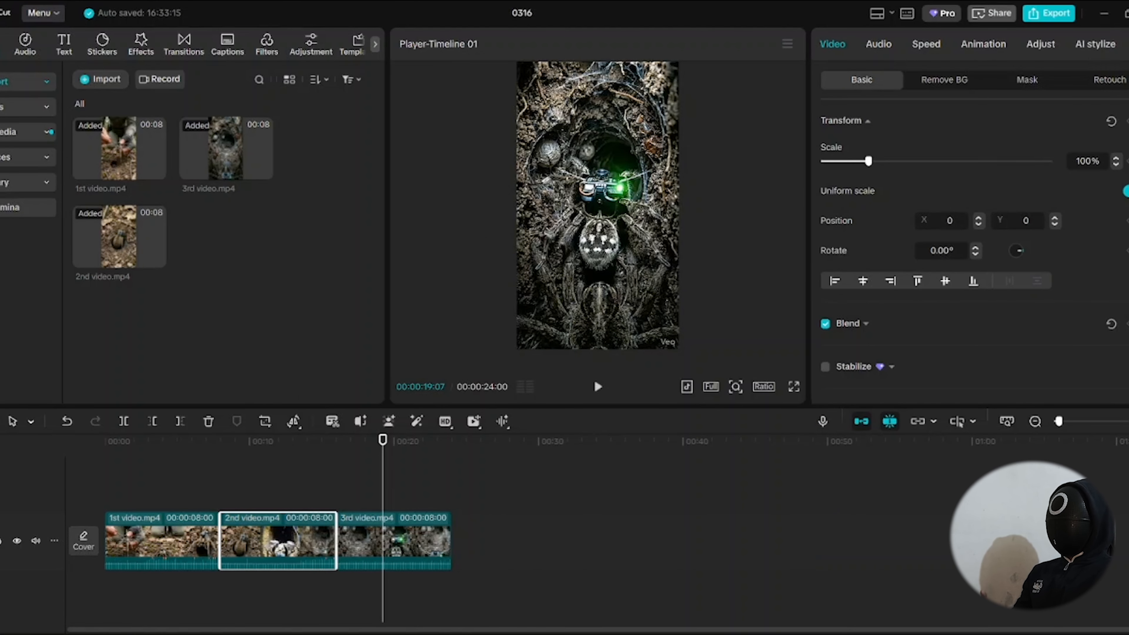